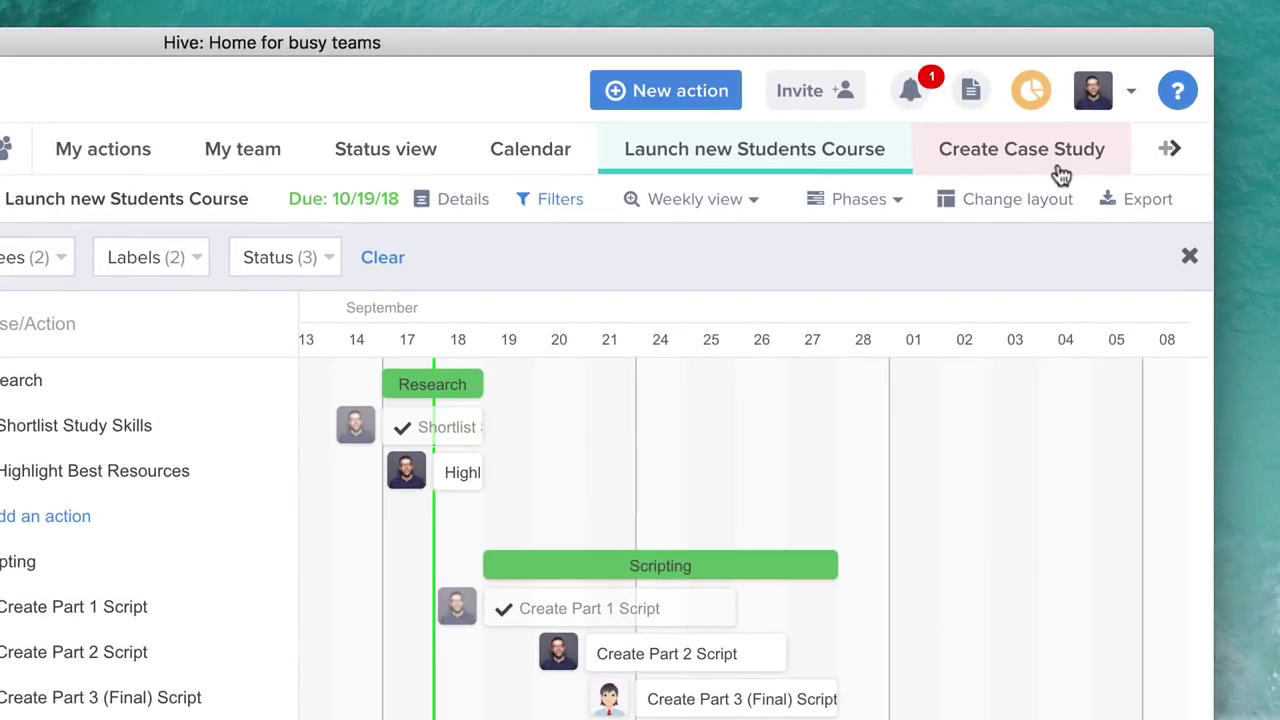
Start a new project named 'Run Facebook Ads', fixing the typo in the name
left_click(1150, 156)
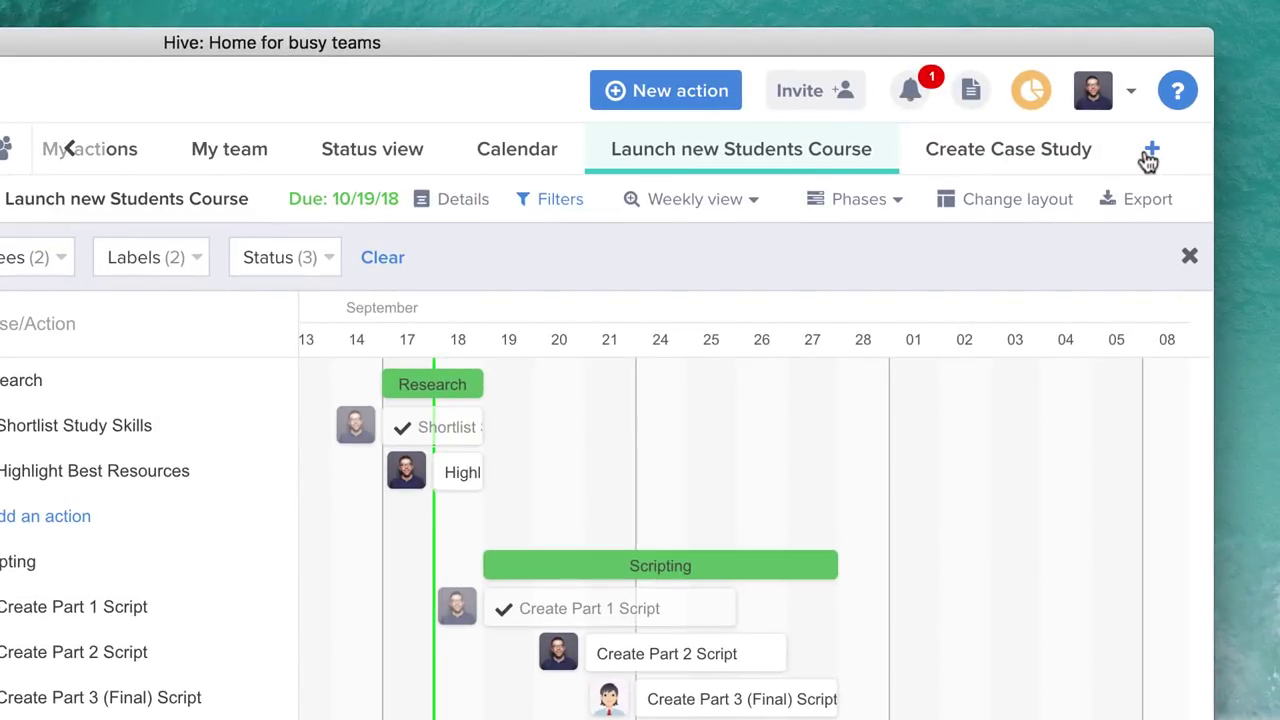
left_click(1153, 155)
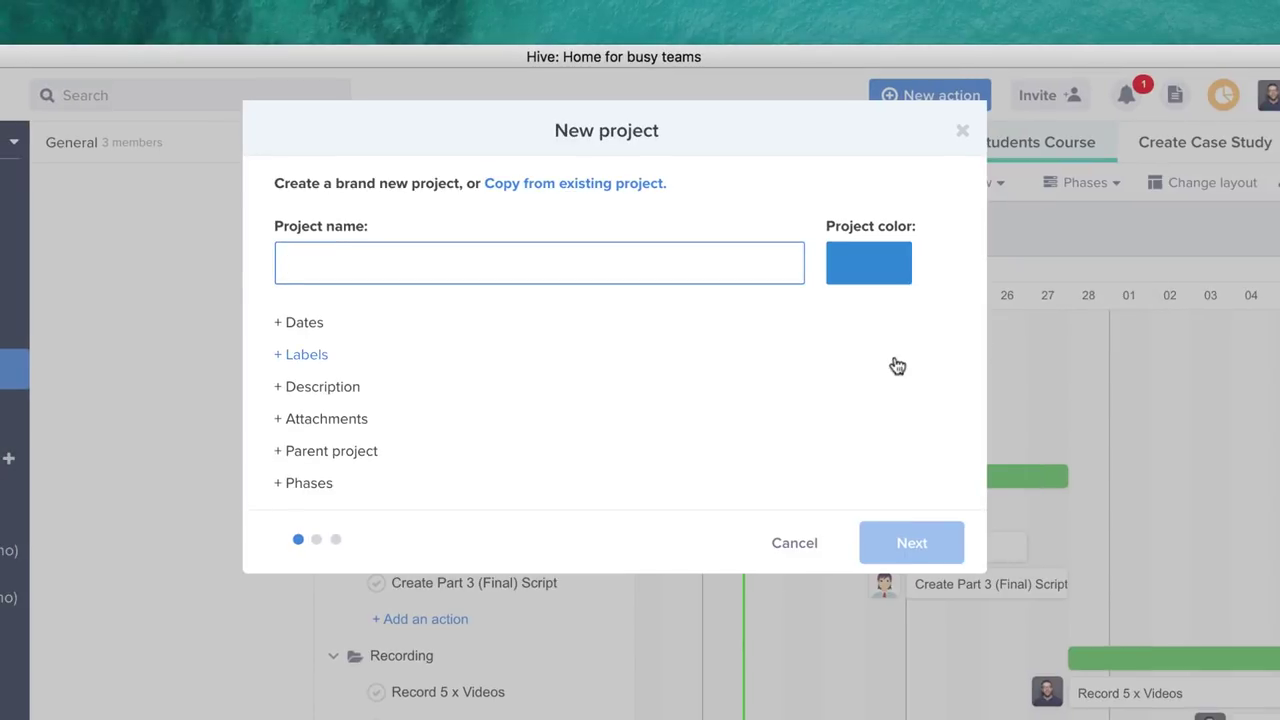
type("Run F")
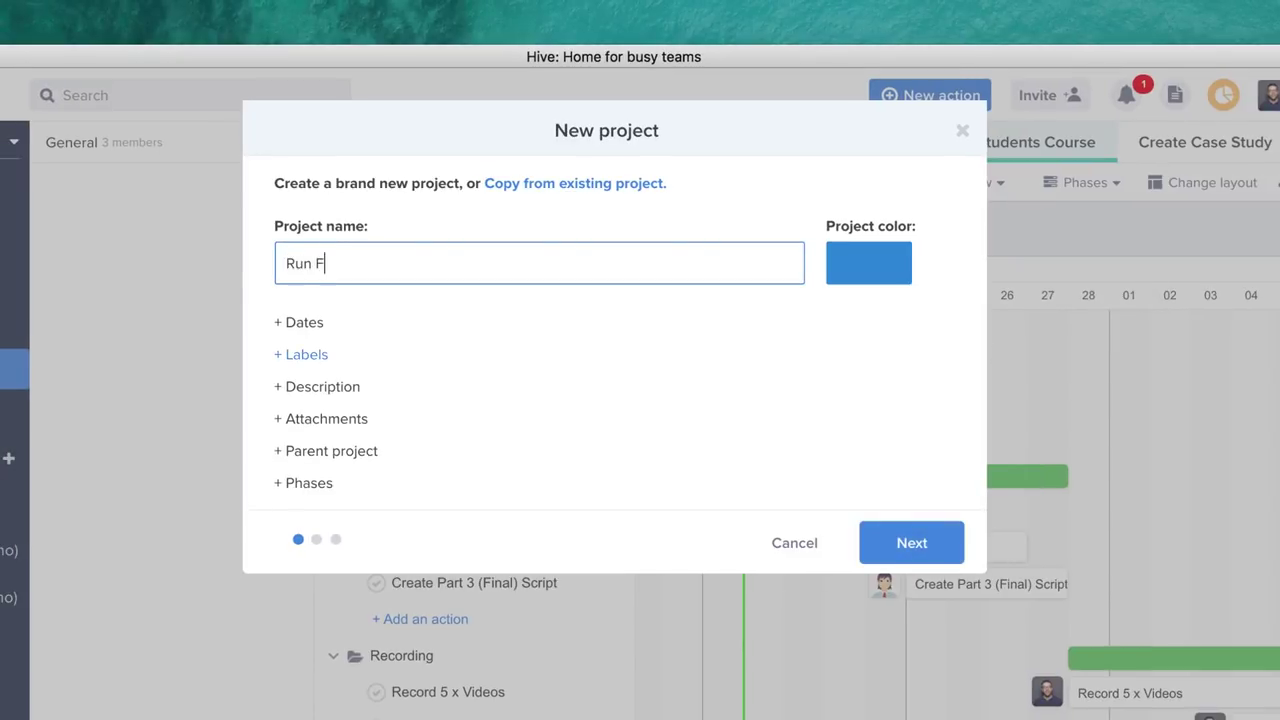
type("acebook Adfs")
key("Left")
key("BackSpace")
Make the project colour teal instead of blue
left_click(897, 278)
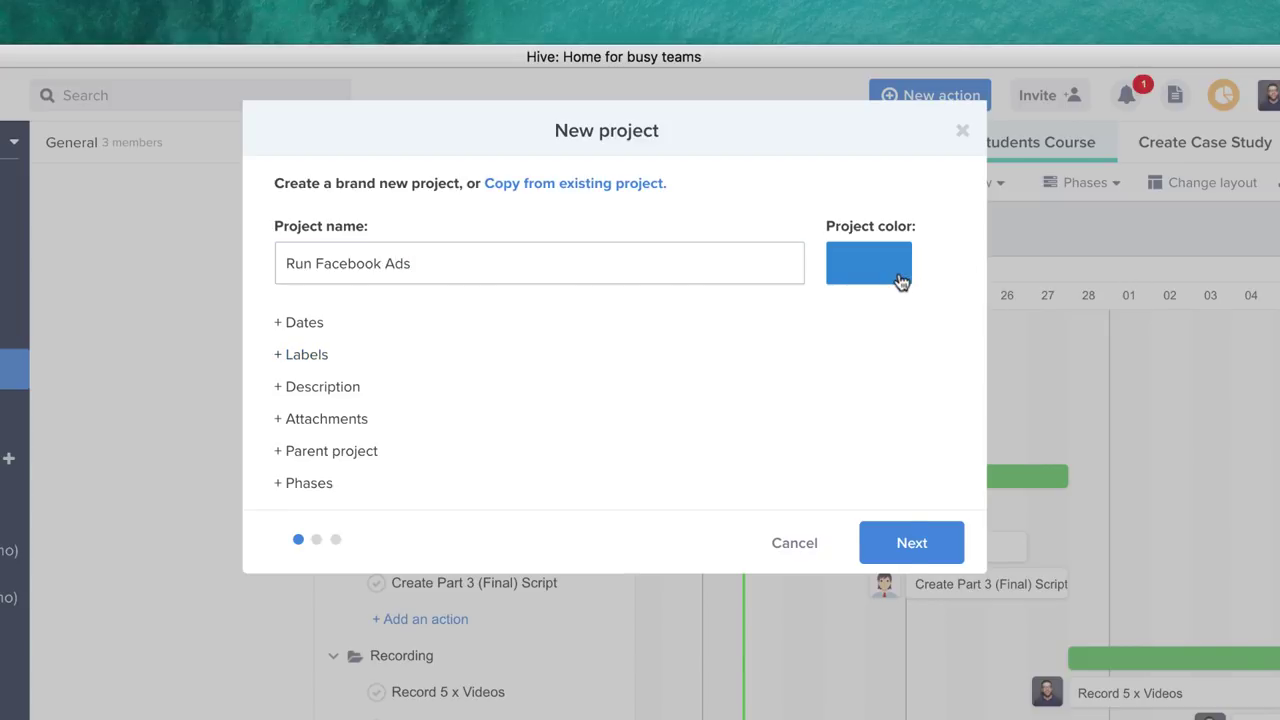
scroll(821, 506, "down", 3)
scroll(823, 515, "up", 3)
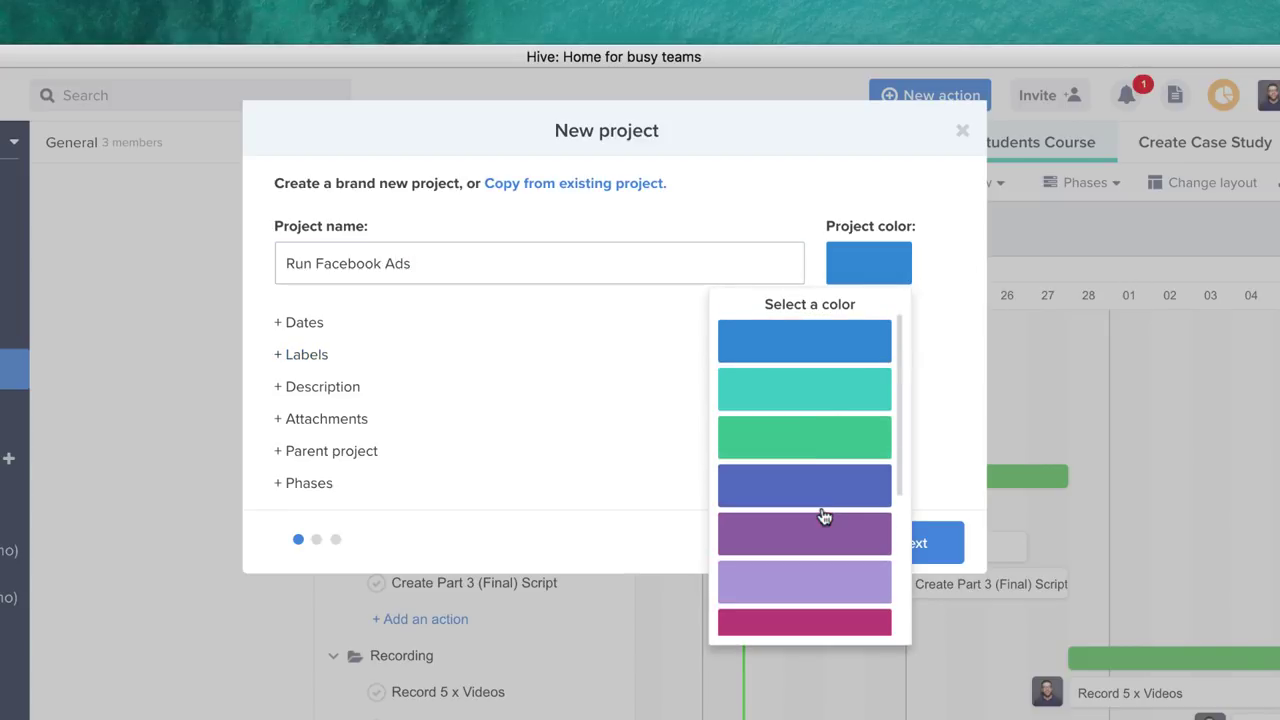
left_click(820, 345)
left_click(868, 279)
left_click(848, 398)
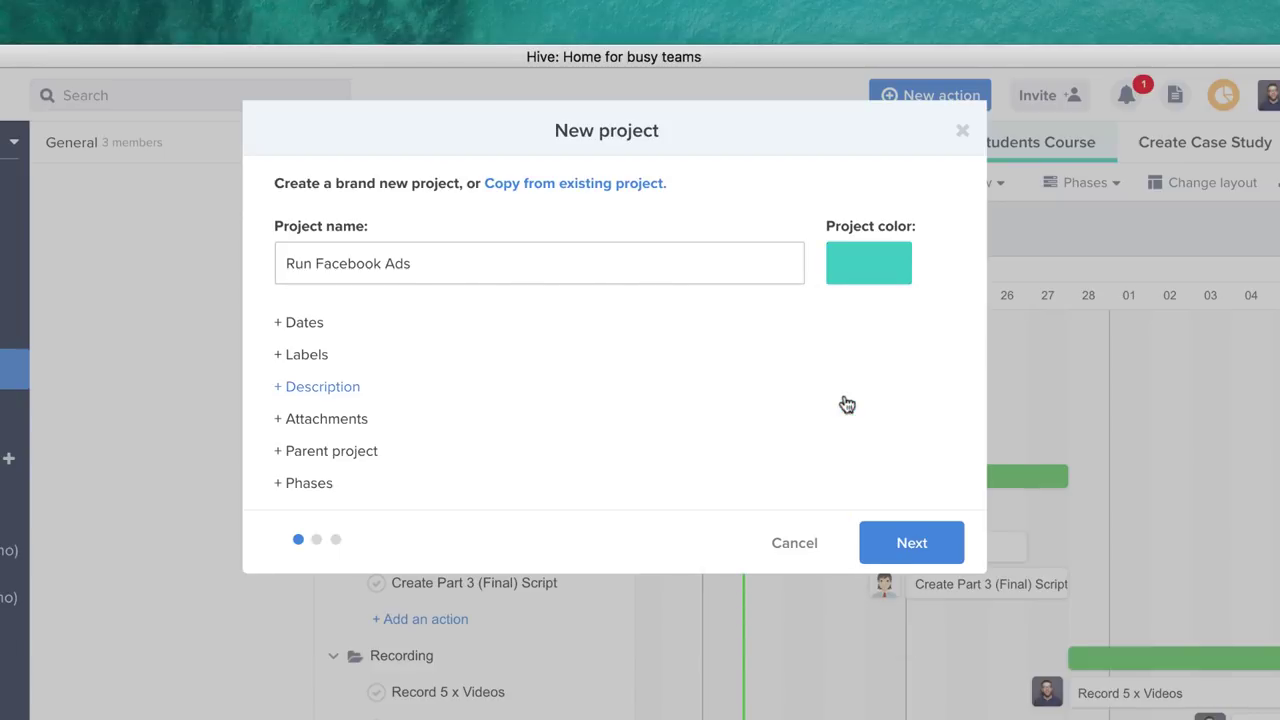
Set the project due date to October 6, 2018 and apply the client work label
left_click(316, 324)
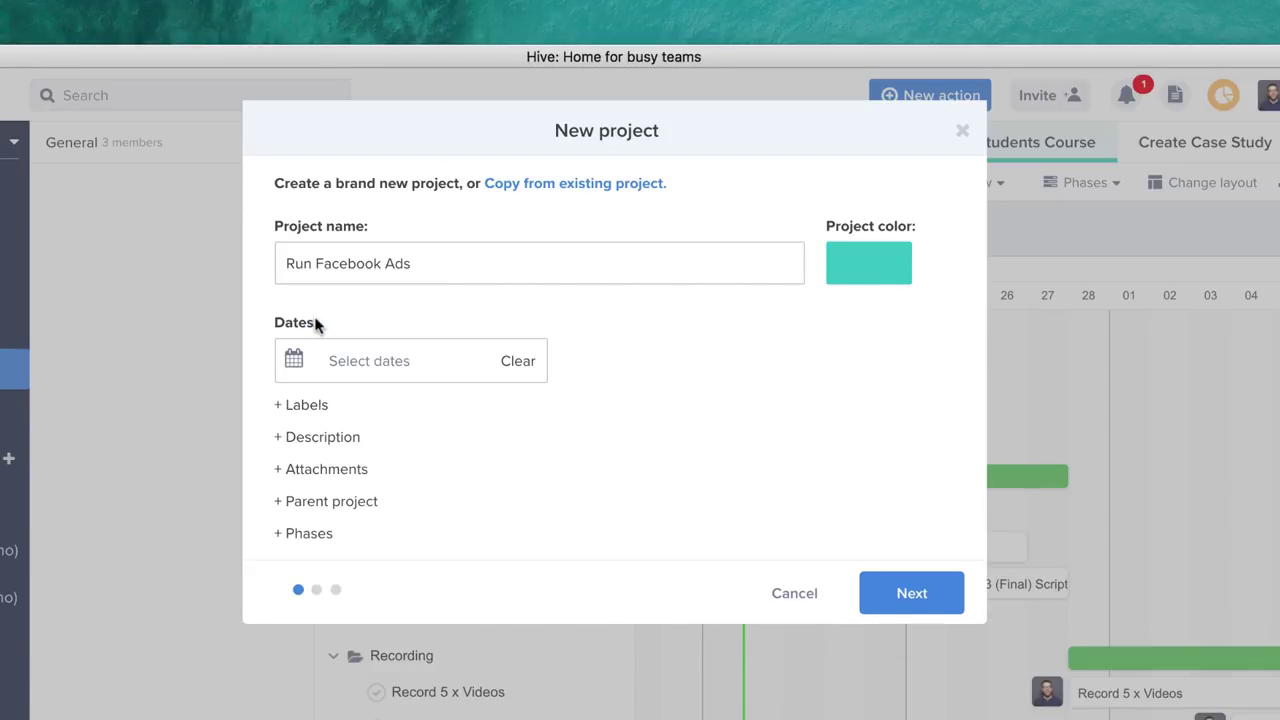
left_click(369, 371)
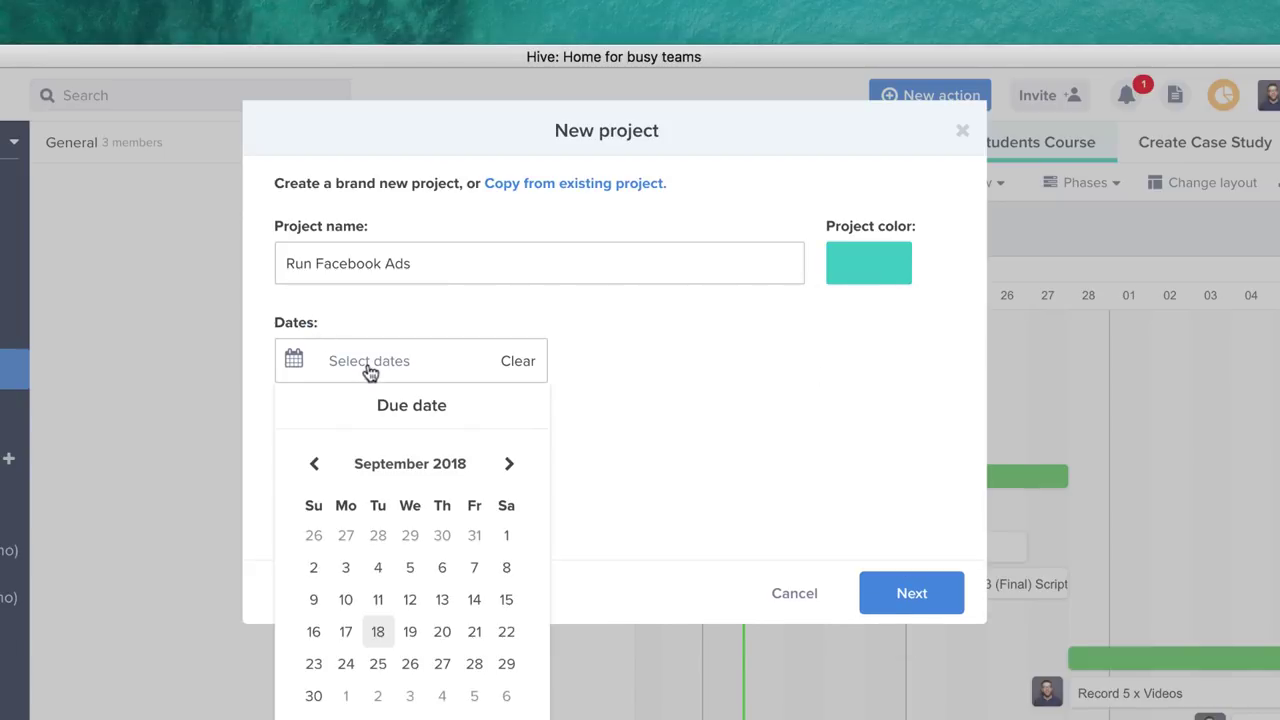
left_click(503, 697)
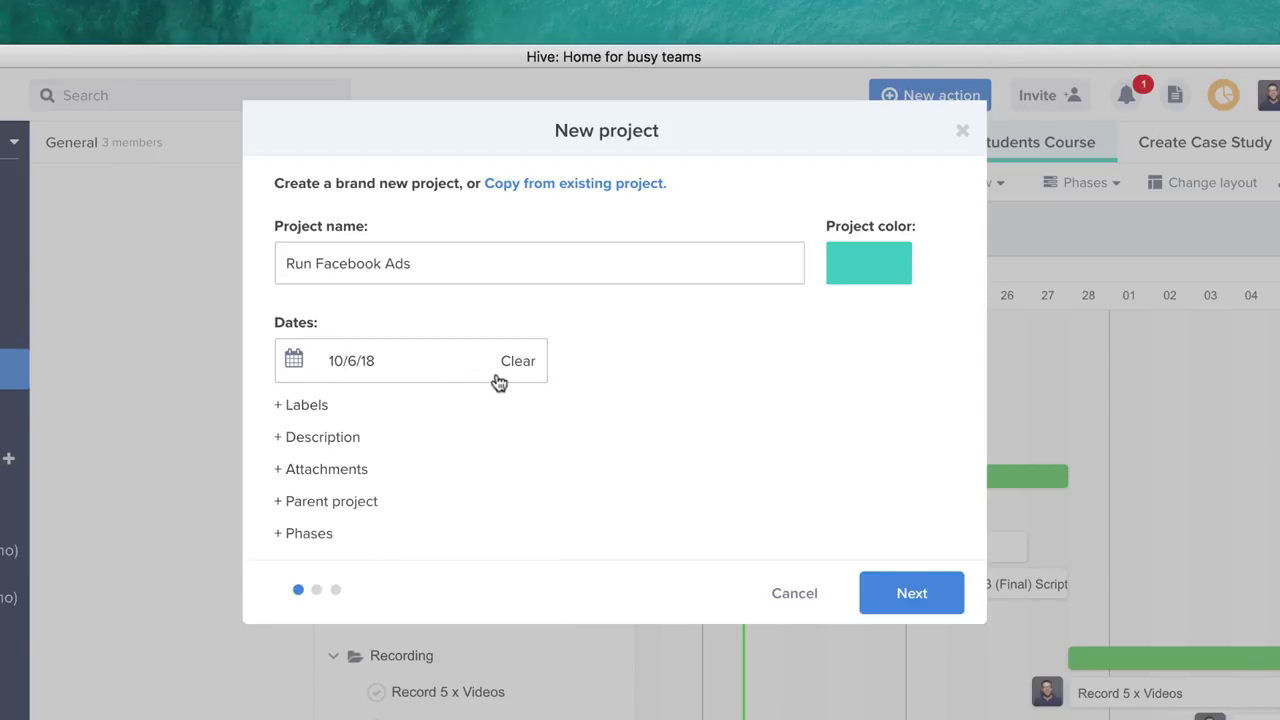
left_click(323, 412)
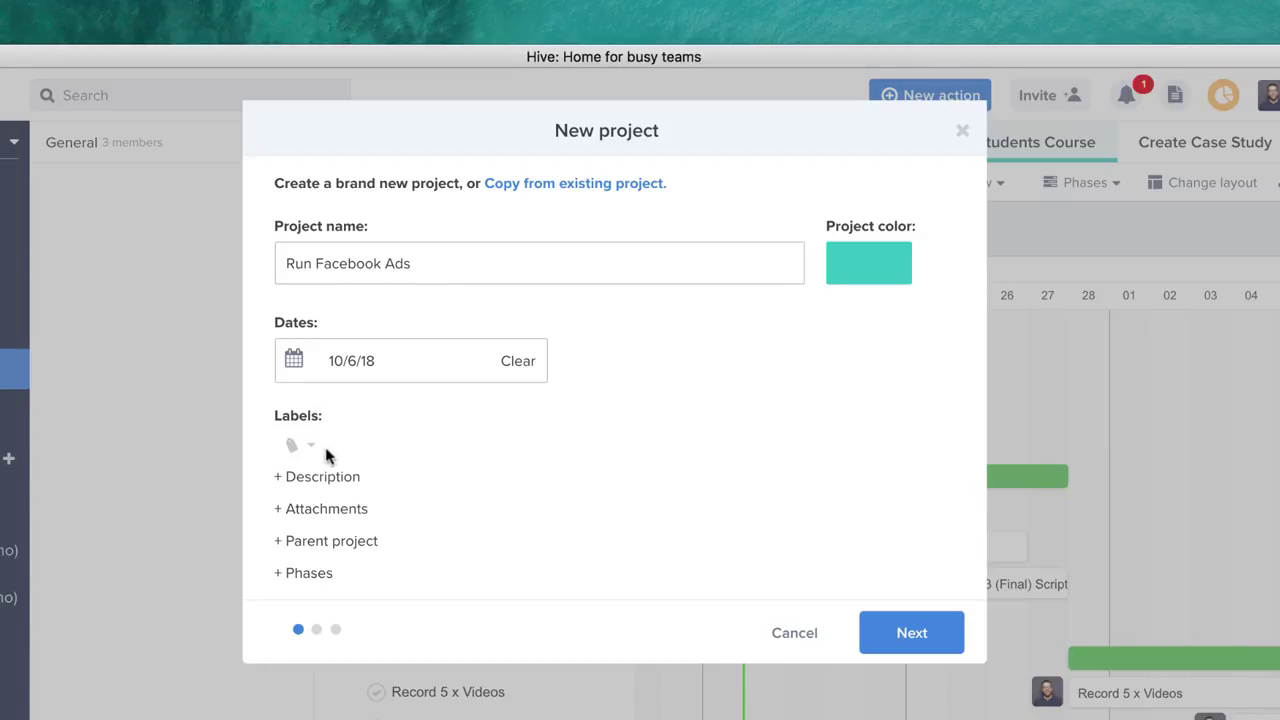
left_click(313, 447)
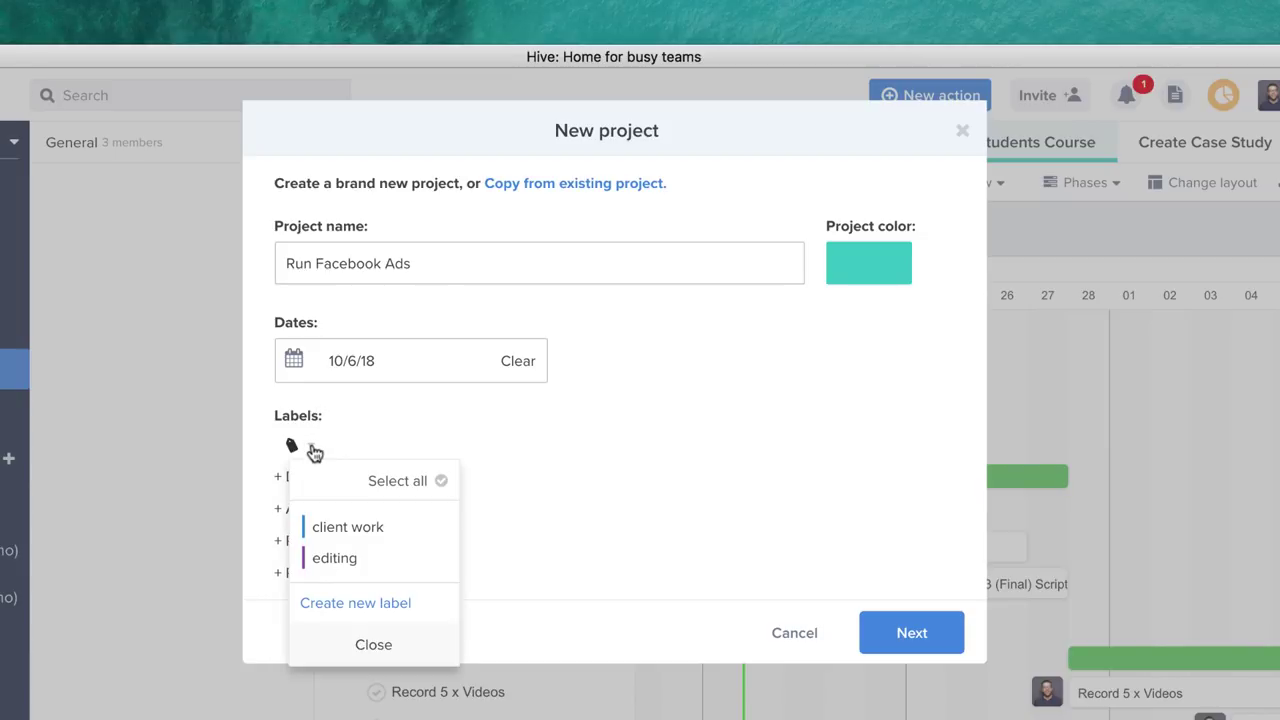
left_click(349, 530)
left_click(459, 295)
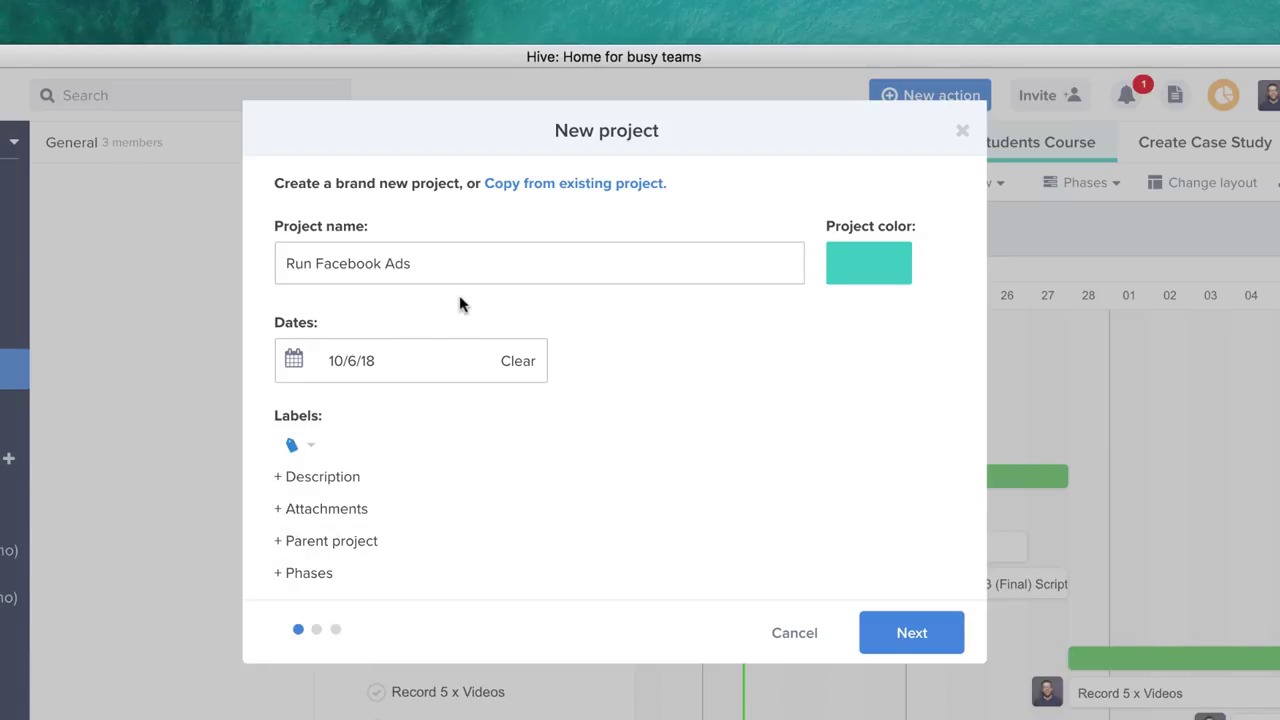
Give the project the description 'Run facebook ads for client a for 2-weeks'
left_click(337, 479)
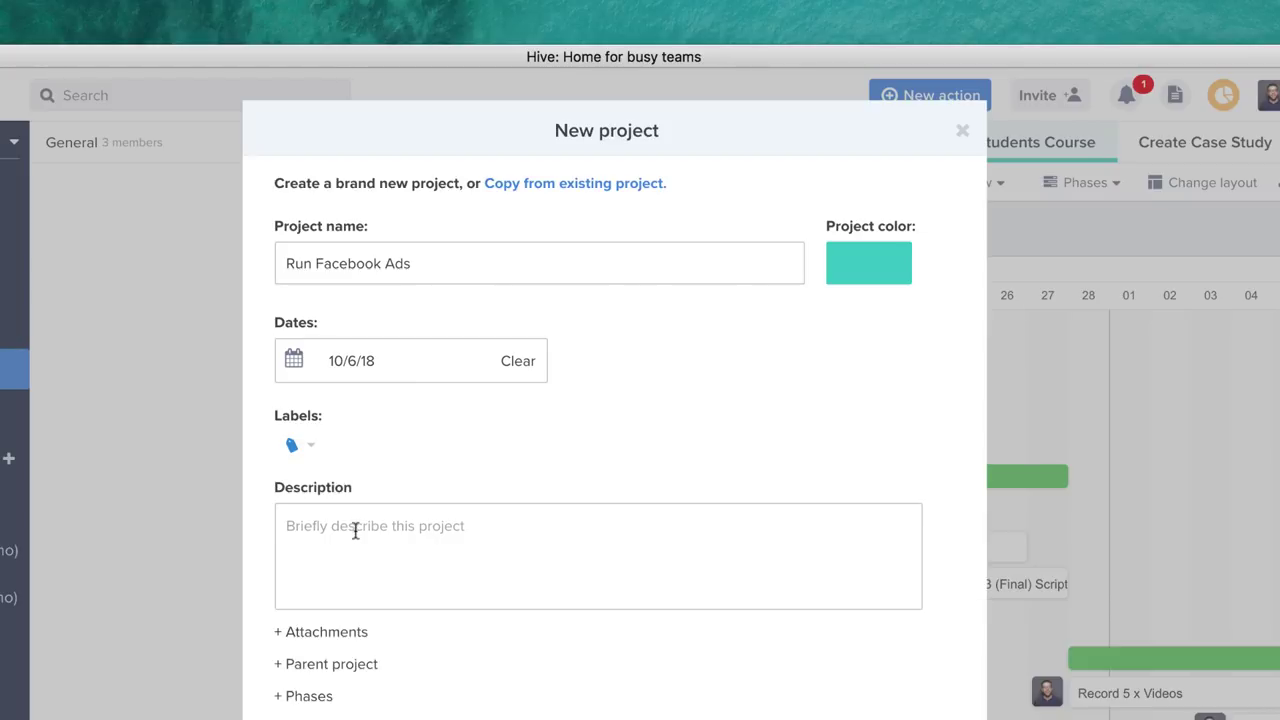
left_click(355, 531)
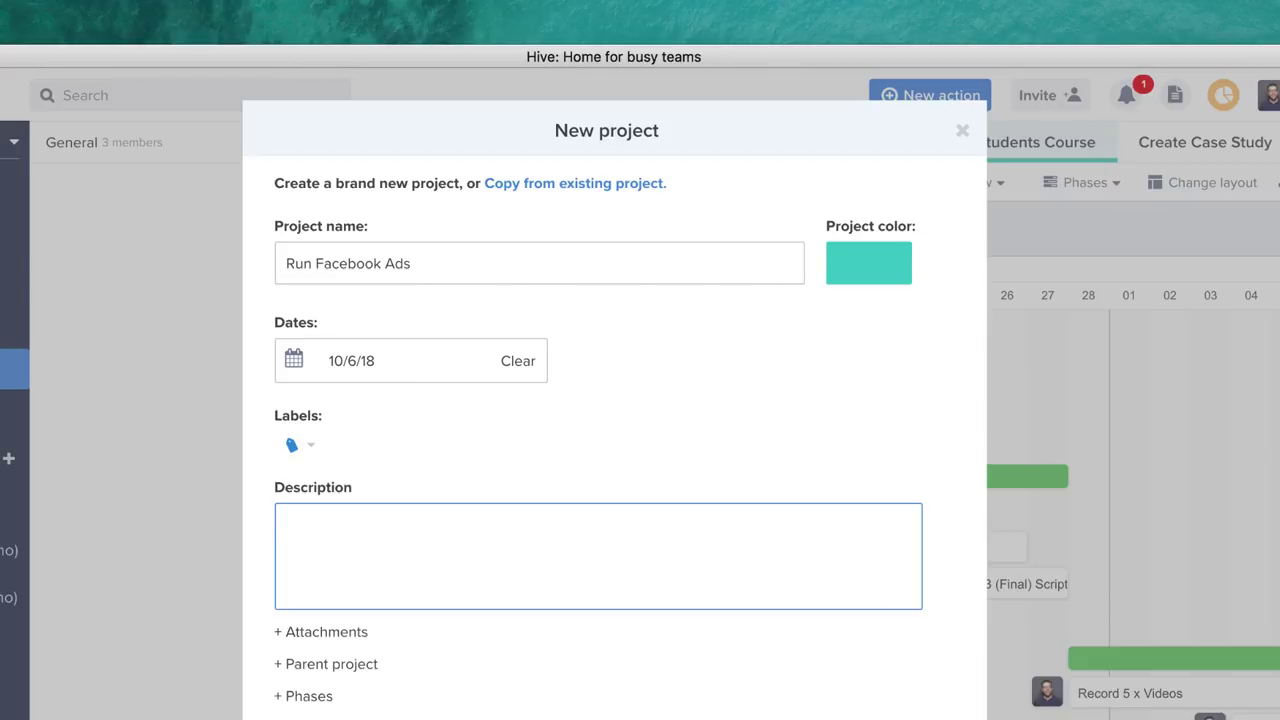
type("Run facebook ads for a")
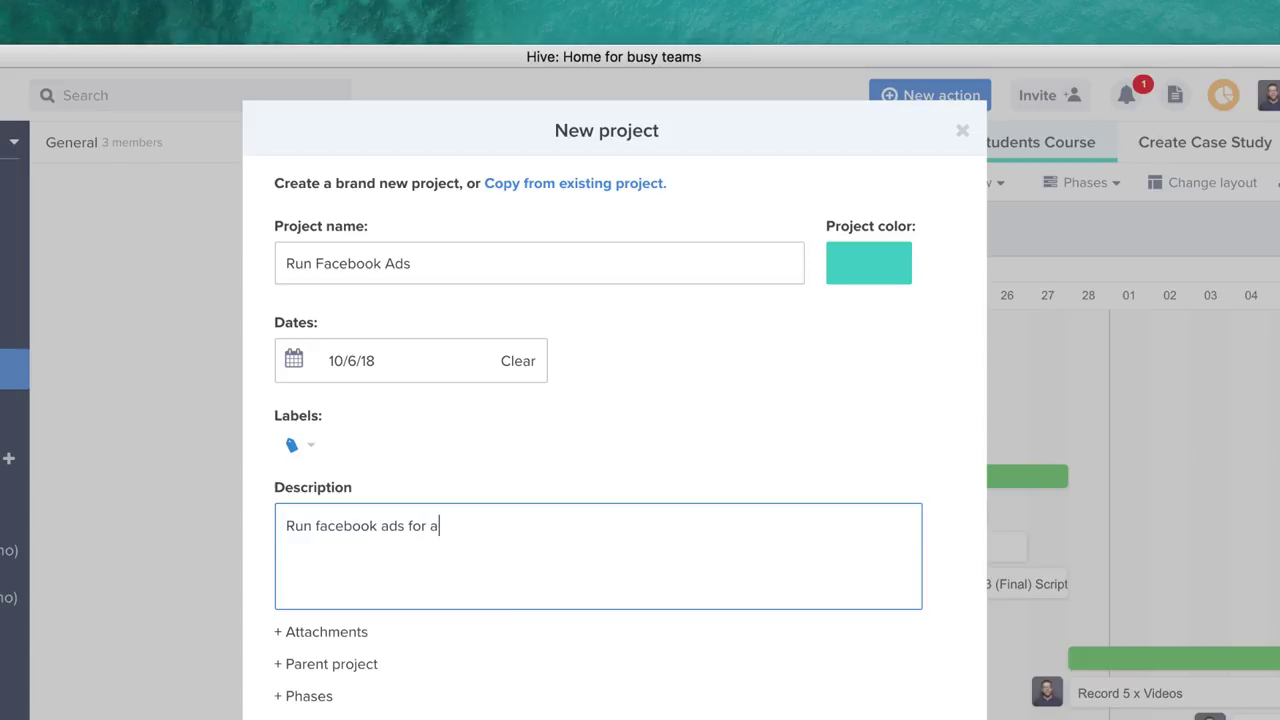
key("BackSpace")
type("client a for 2-weeks")
left_click(367, 634)
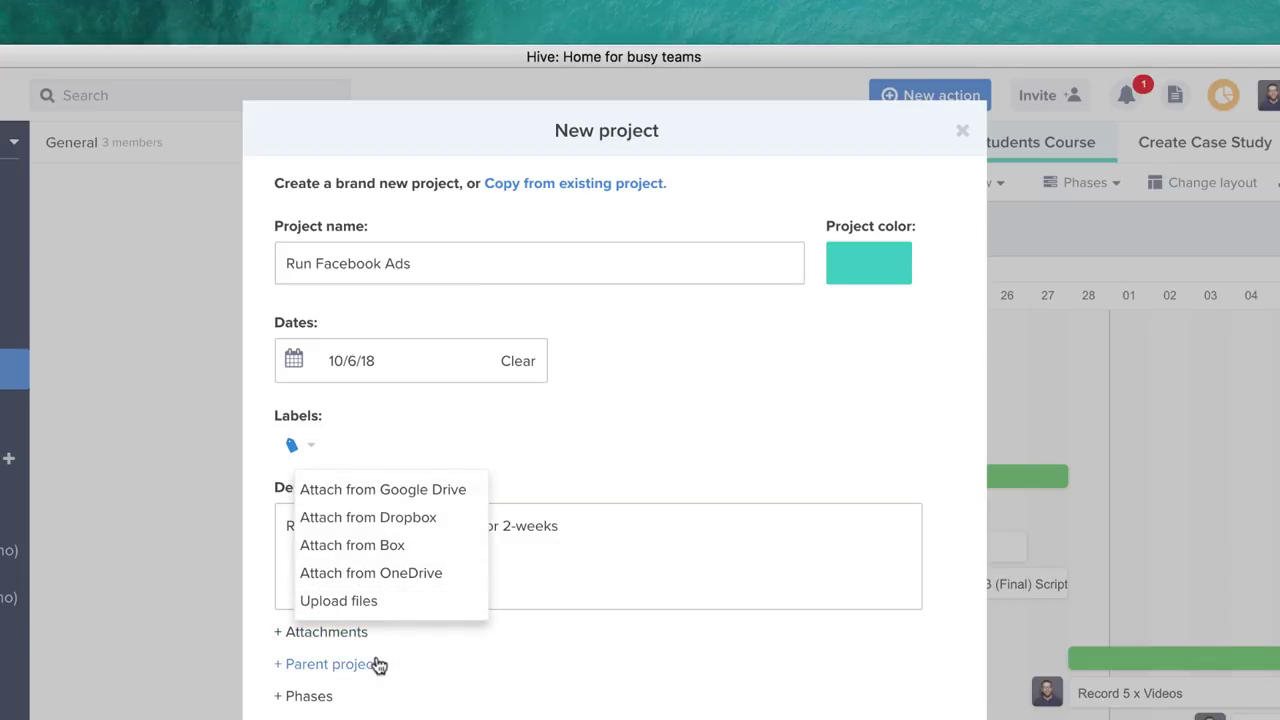
left_click(424, 650)
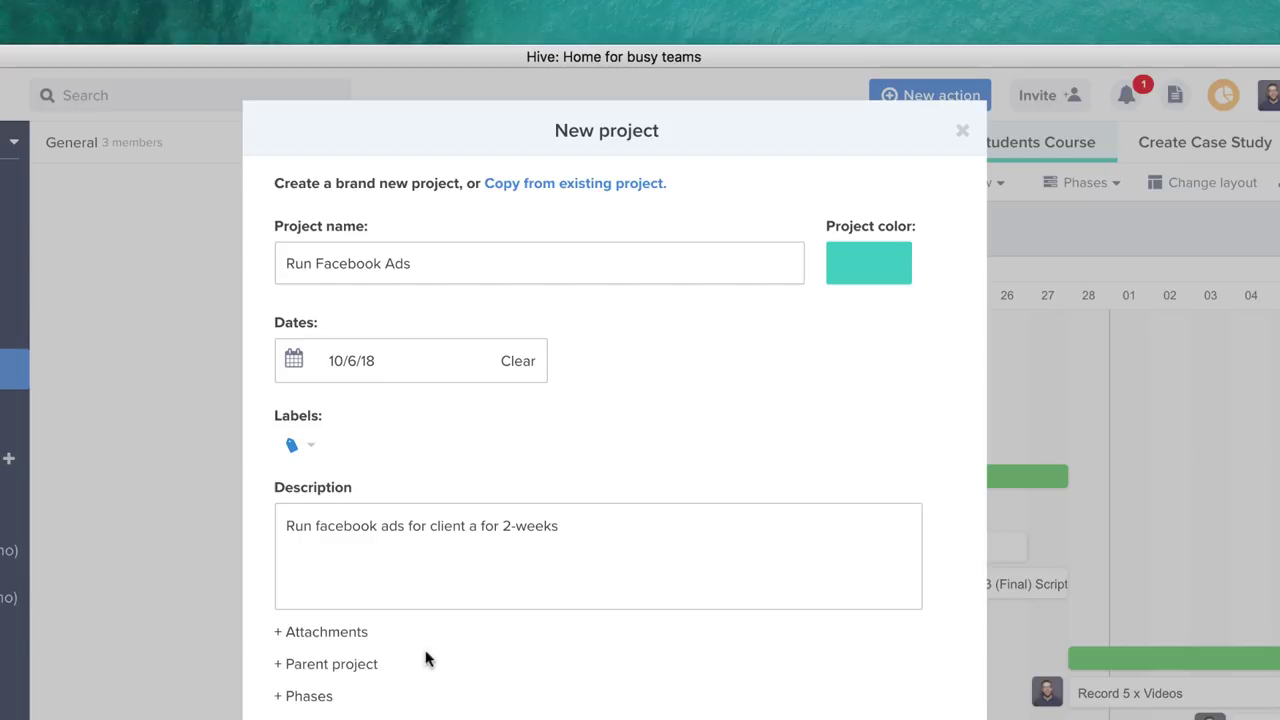
Leave the parent project set to No parent project
left_click(372, 664)
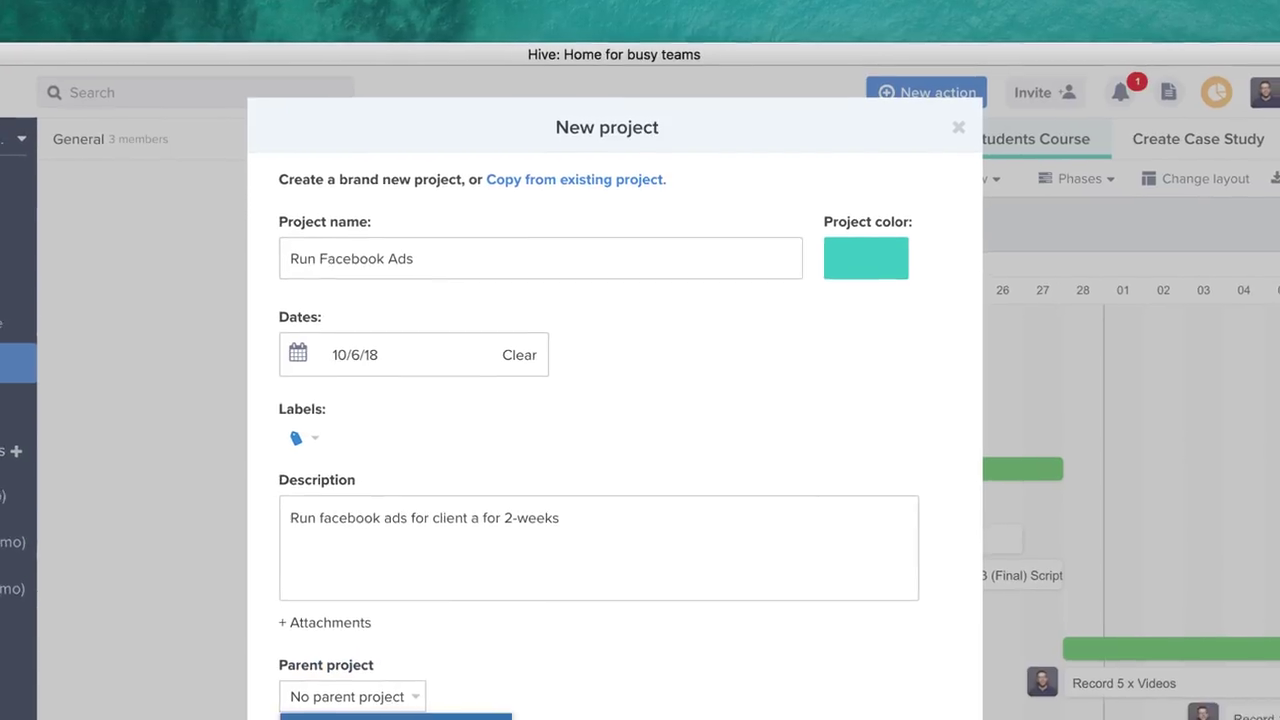
left_click(348, 706)
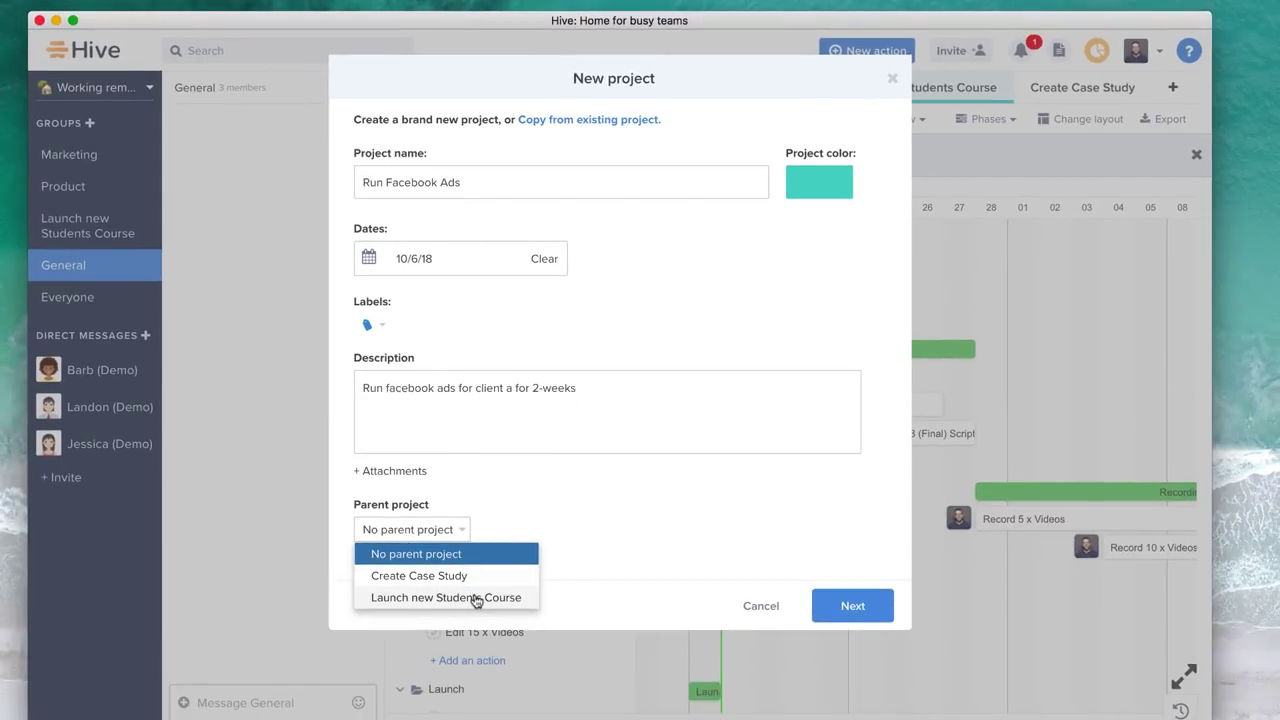
left_click(518, 505)
Add the phases Research, Copy/Creative and Launch Ads to the project
left_click(399, 560)
scroll(457, 500, "down", 3)
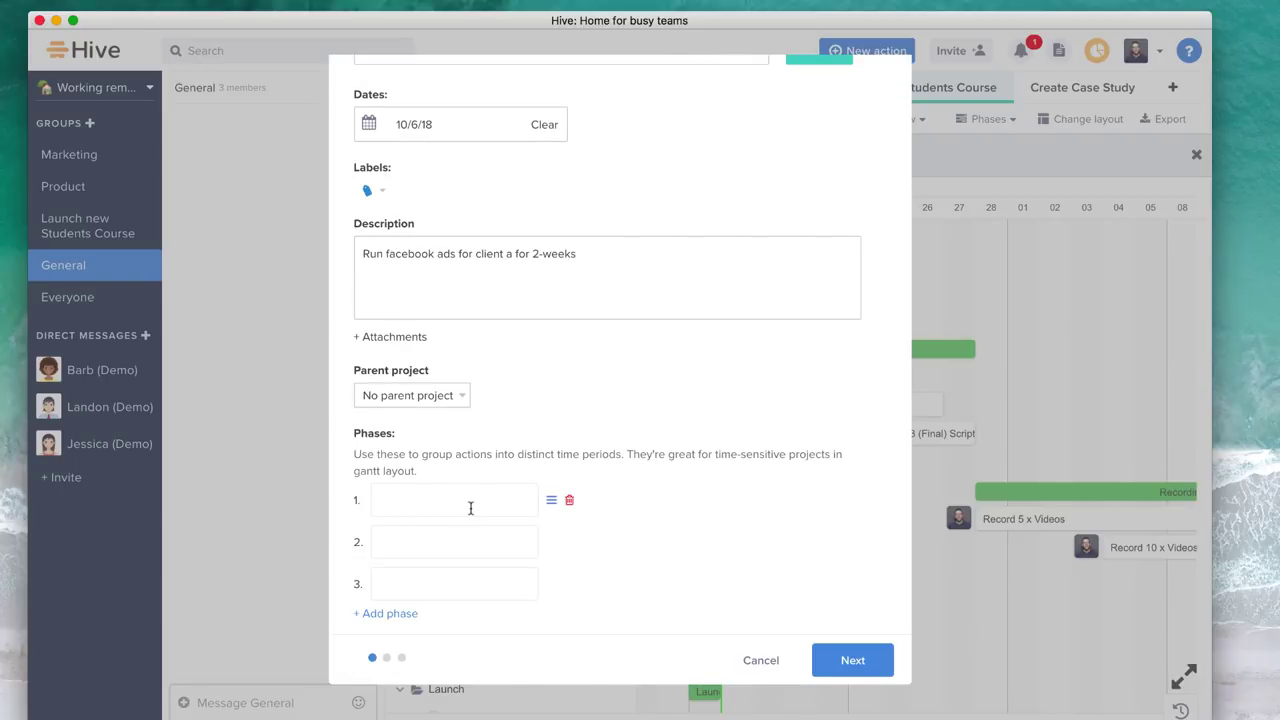
left_click(473, 505)
scroll(480, 438, "up", 3)
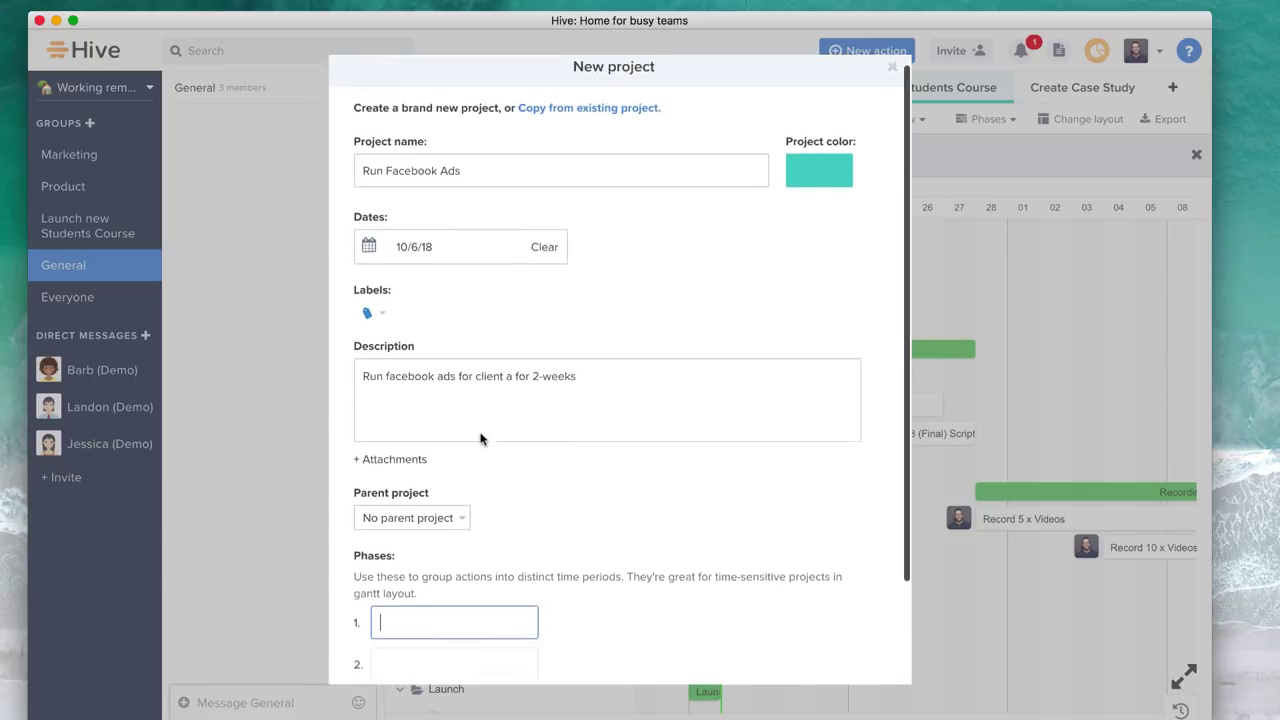
type("Research")
key("Return")
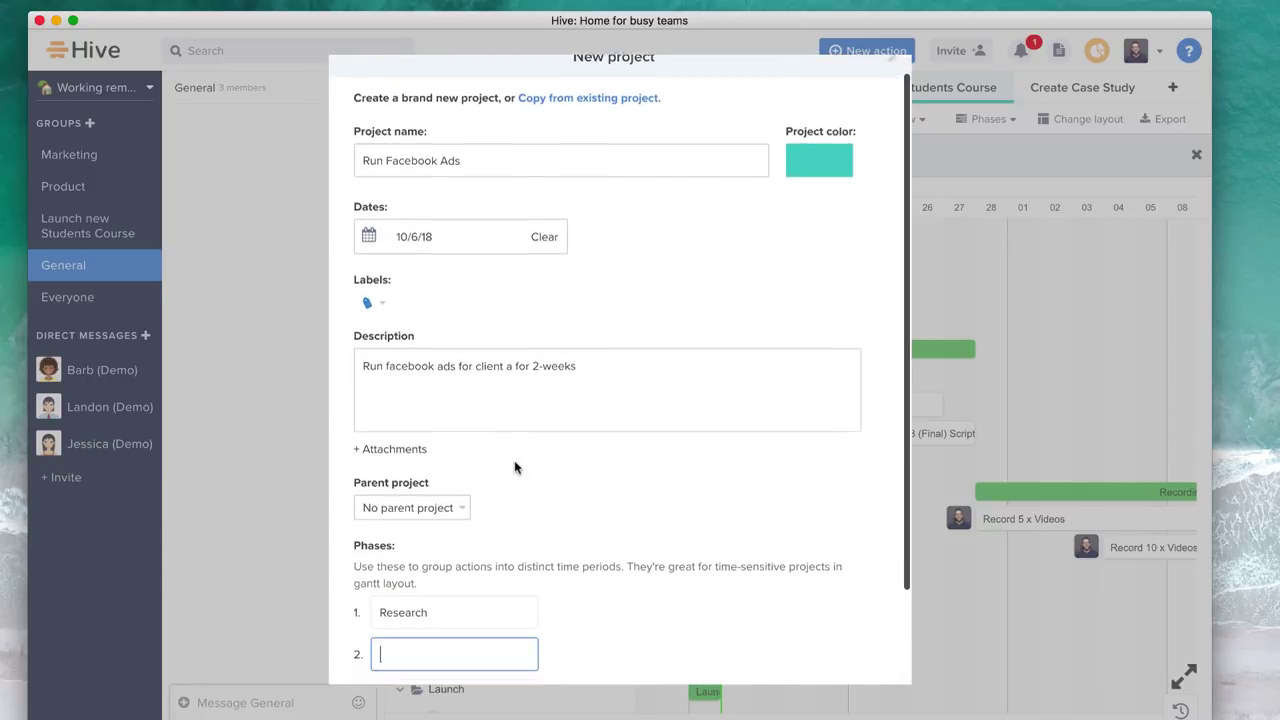
scroll(514, 420, "down", 3)
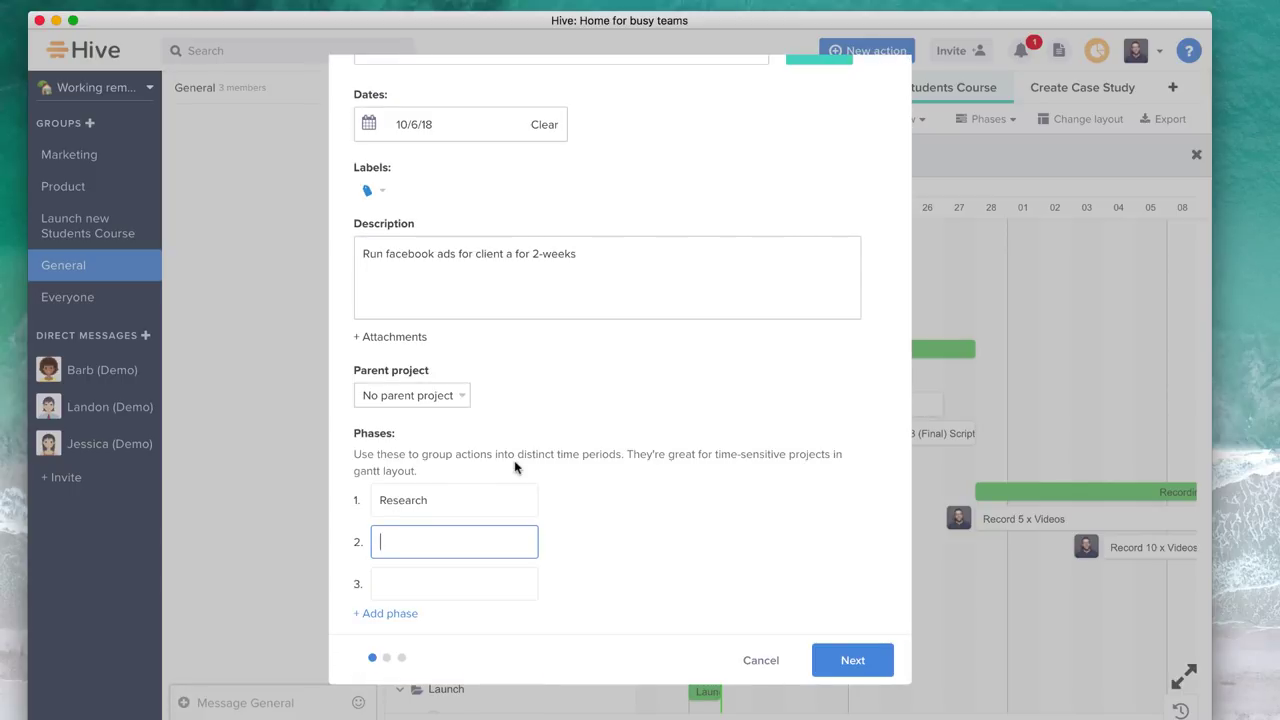
type("C")
key("BackSpace")
type("Ca")
type("py/Creative")
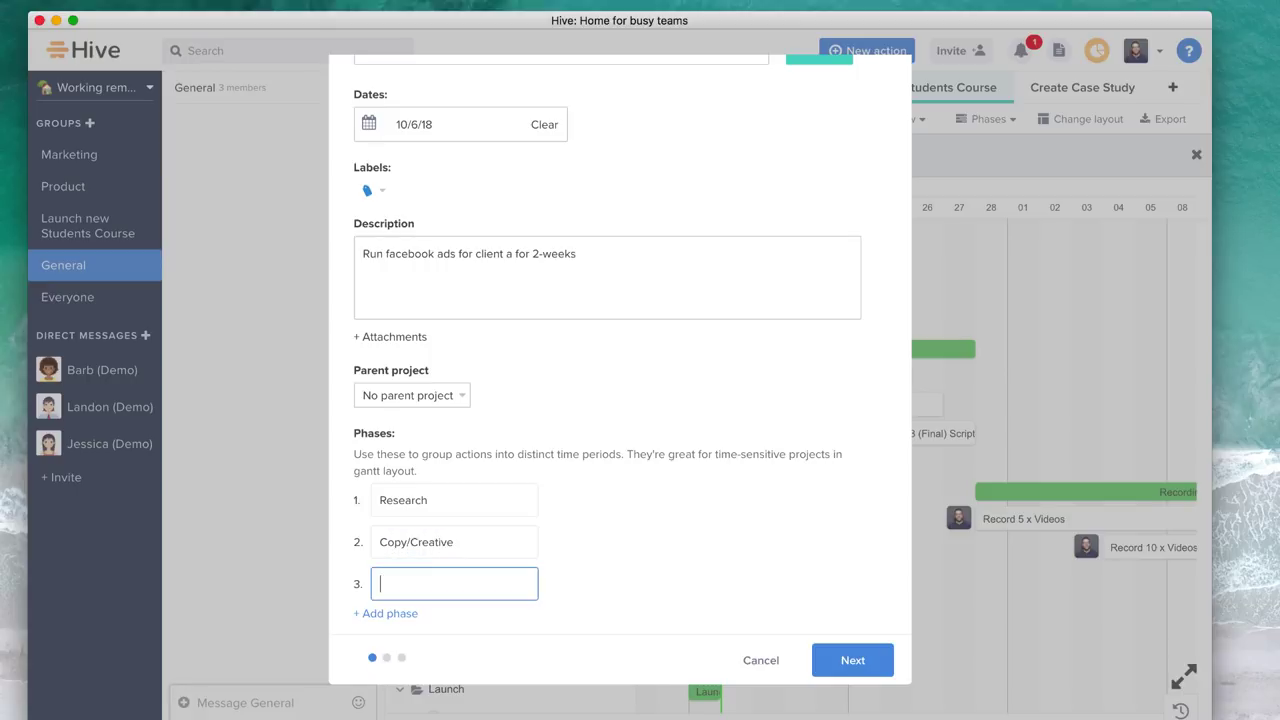
type("ds")
left_click_drag(551, 583, 539, 590)
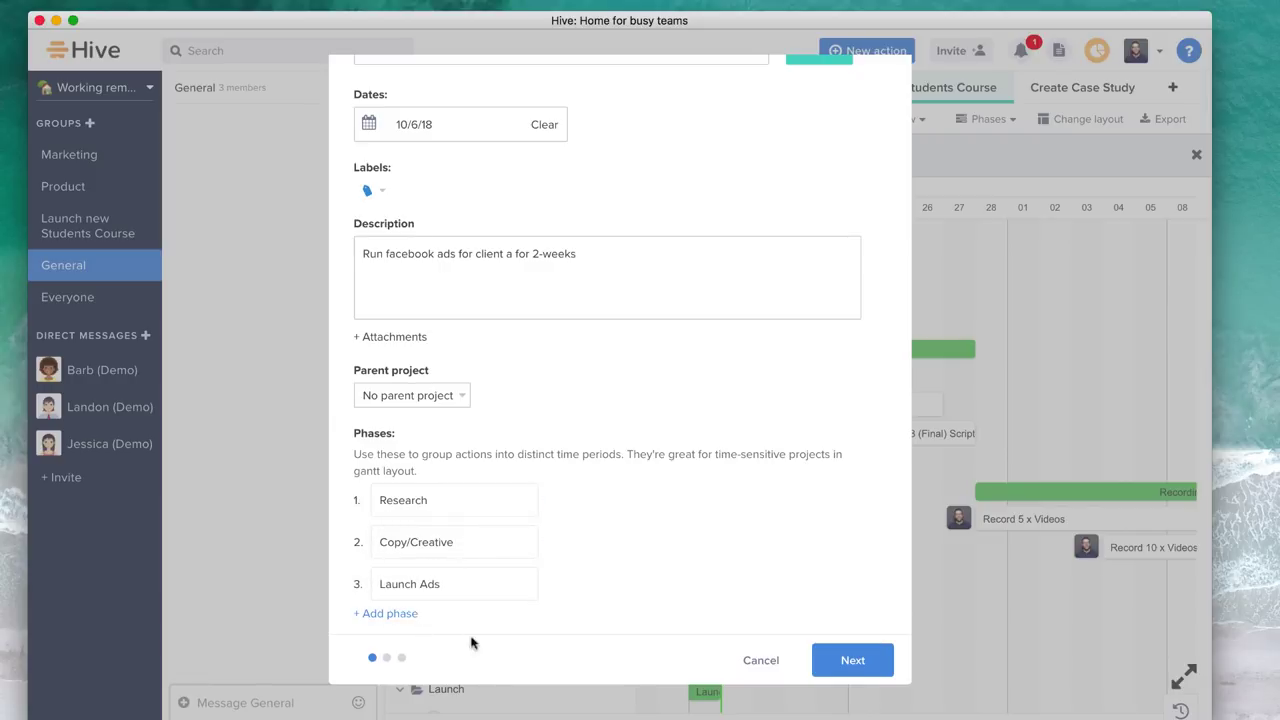
scroll(752, 527, "up", 3)
scroll(794, 506, "down", 3)
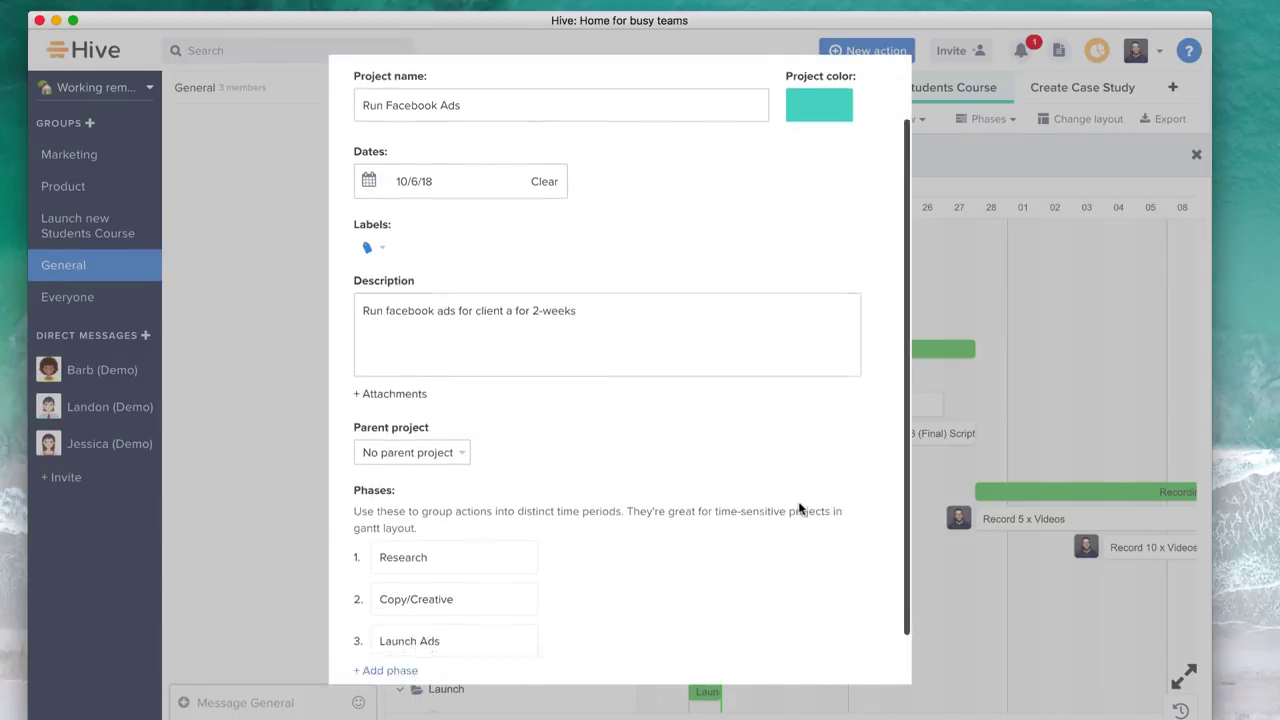
Choose Specific people under Share project with, then continue to the default layout step
left_click(853, 662)
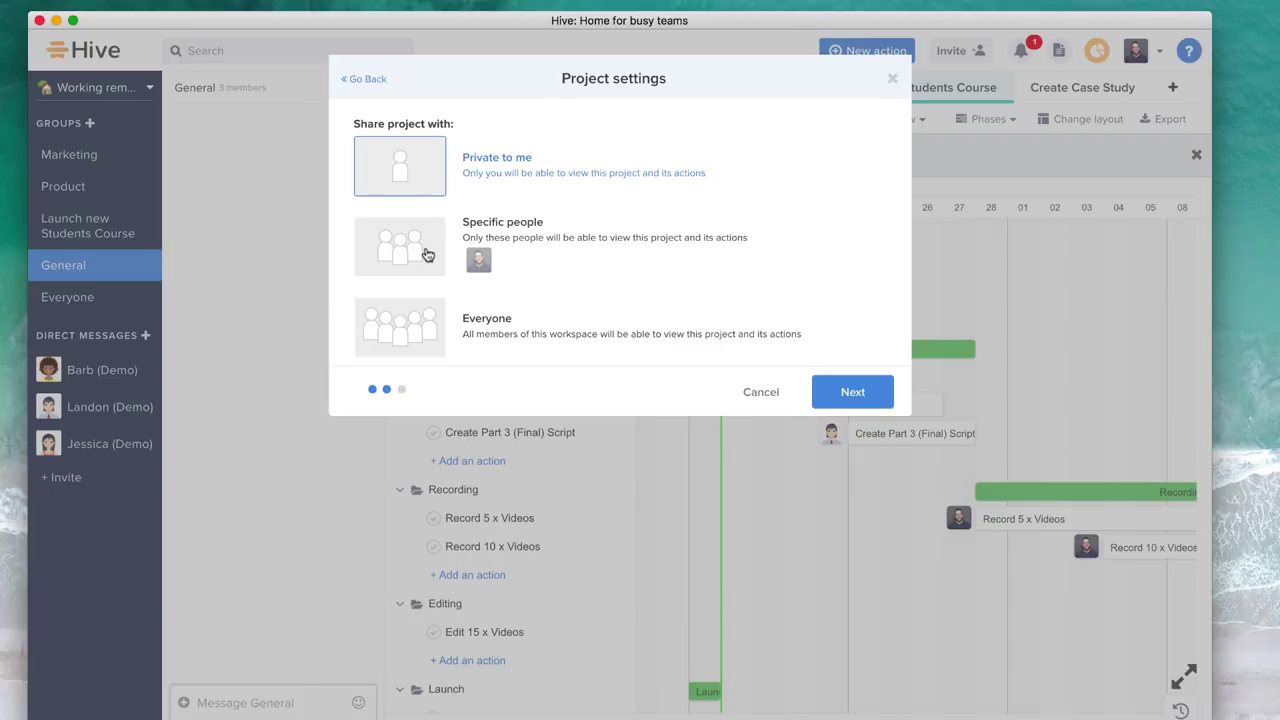
left_click(427, 255)
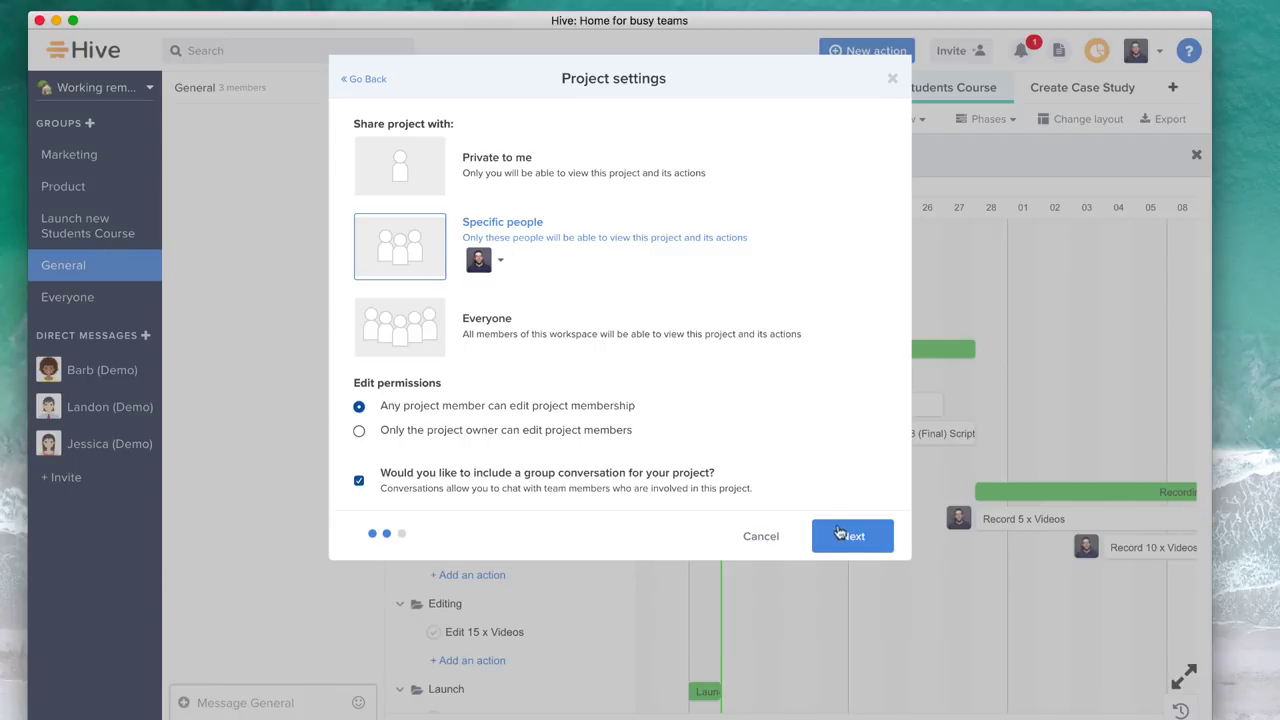
left_click(846, 536)
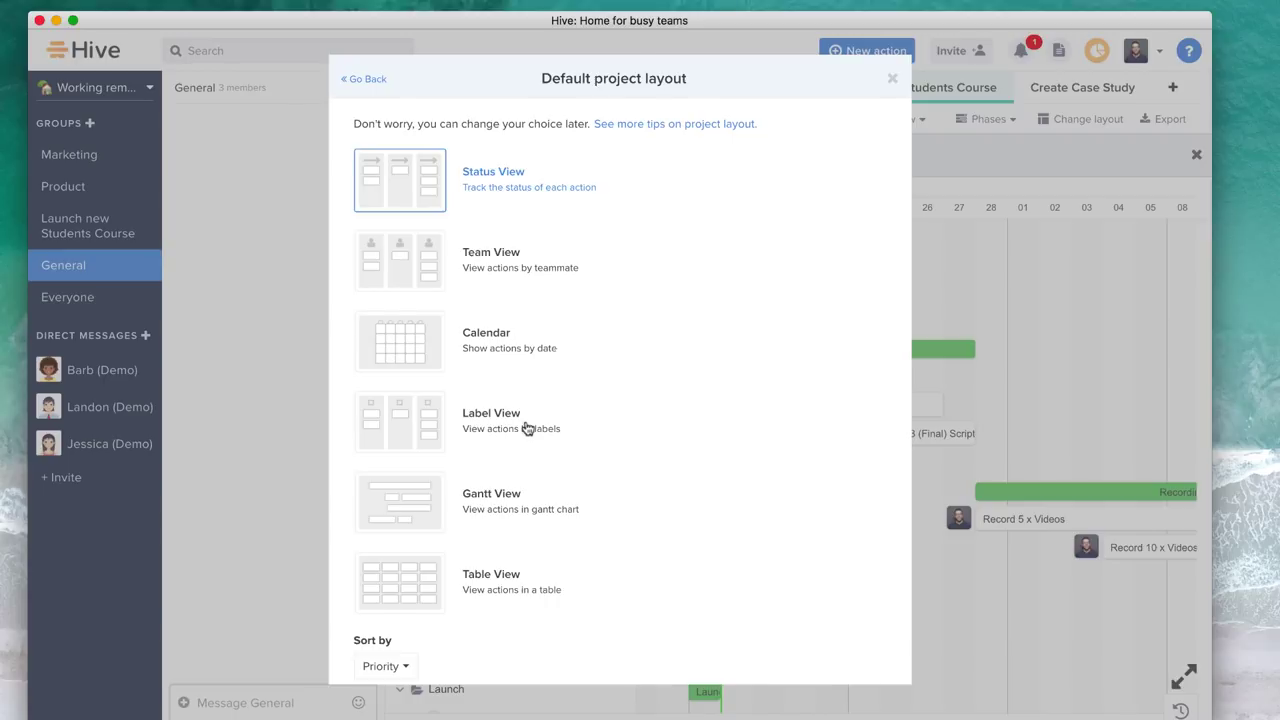
Create the project with Gantt View as default, grouped by Phase, weekends hidden
scroll(523, 423, "down", 2)
scroll(527, 427, "up", 2)
left_click(412, 510)
scroll(471, 543, "down", 3)
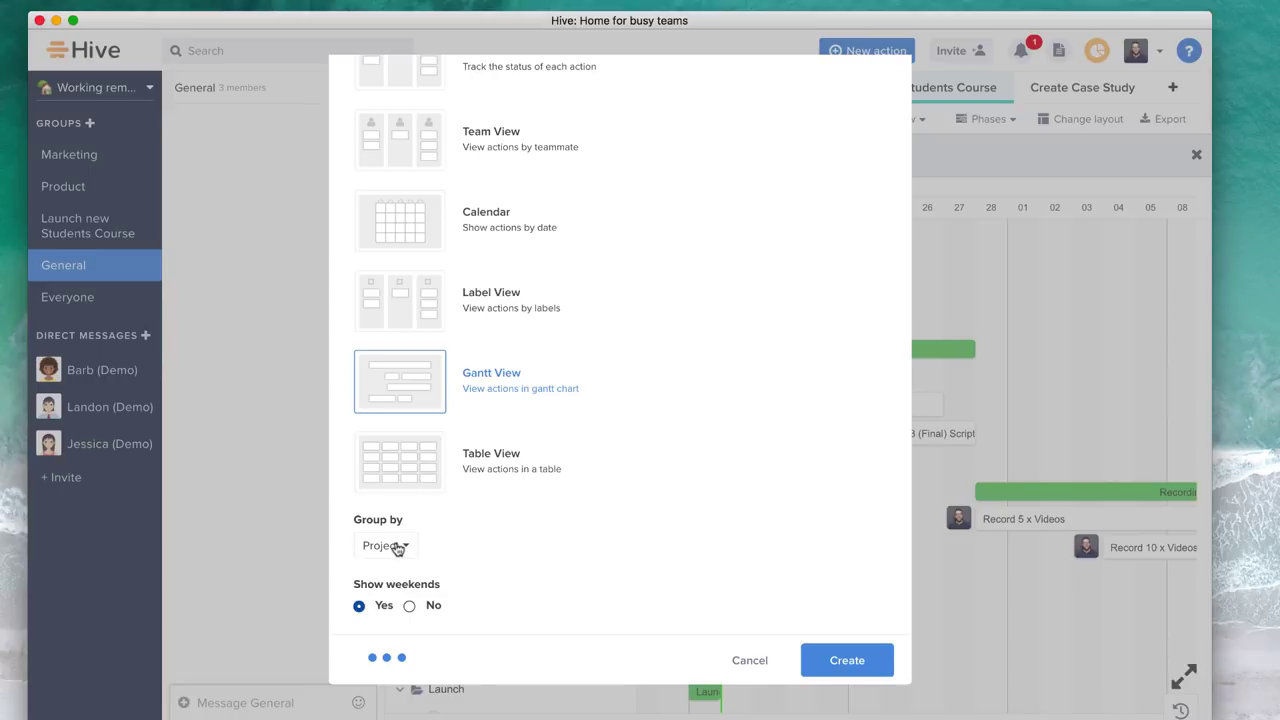
left_click(397, 547)
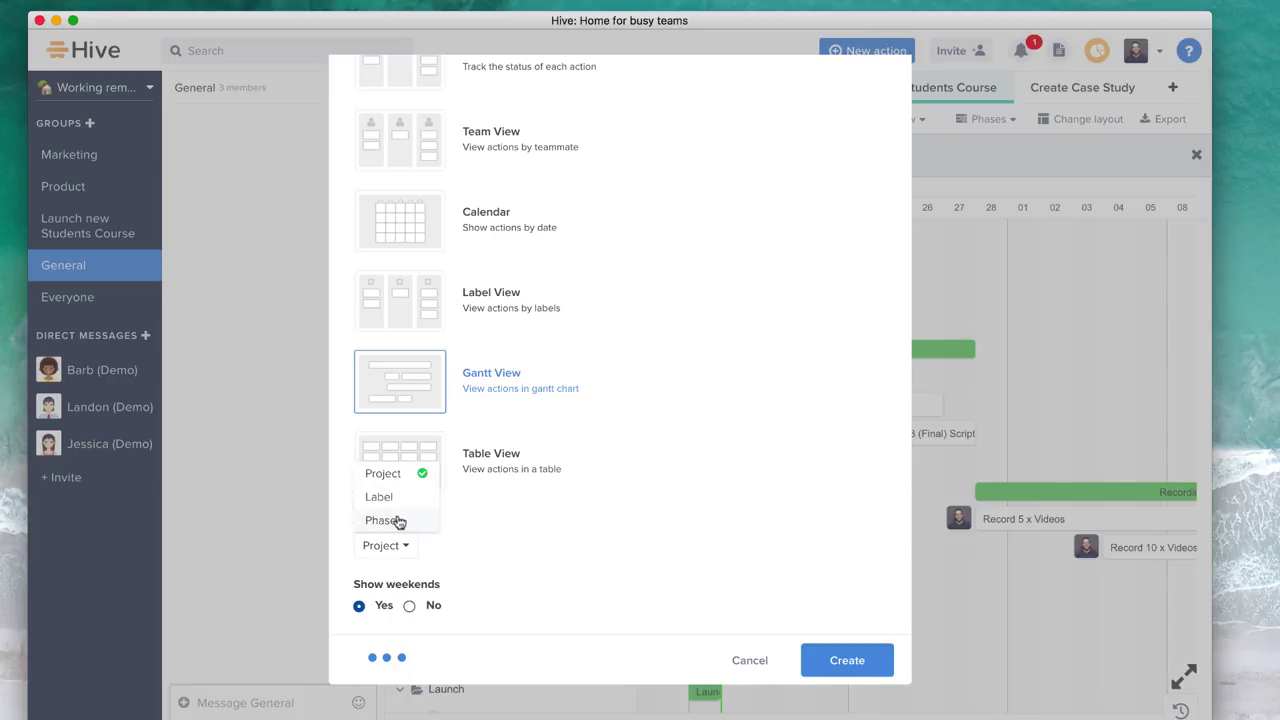
left_click(398, 522)
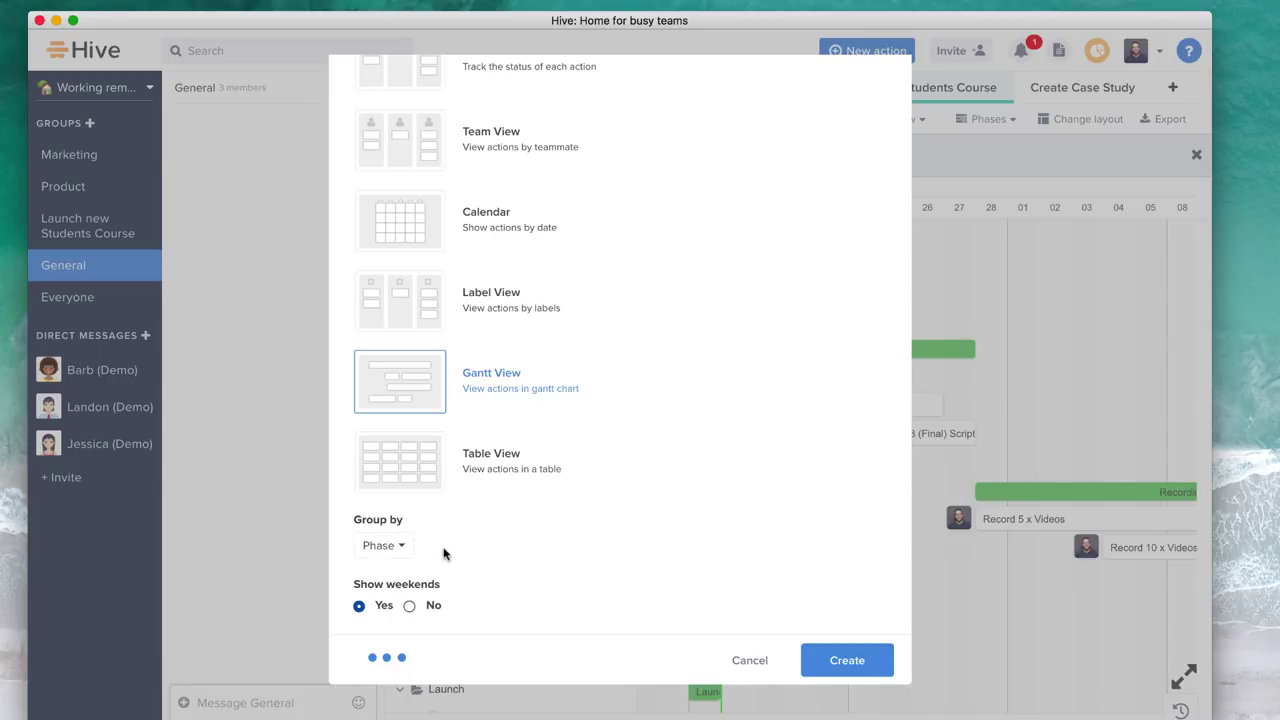
left_click(409, 606)
left_click(820, 664)
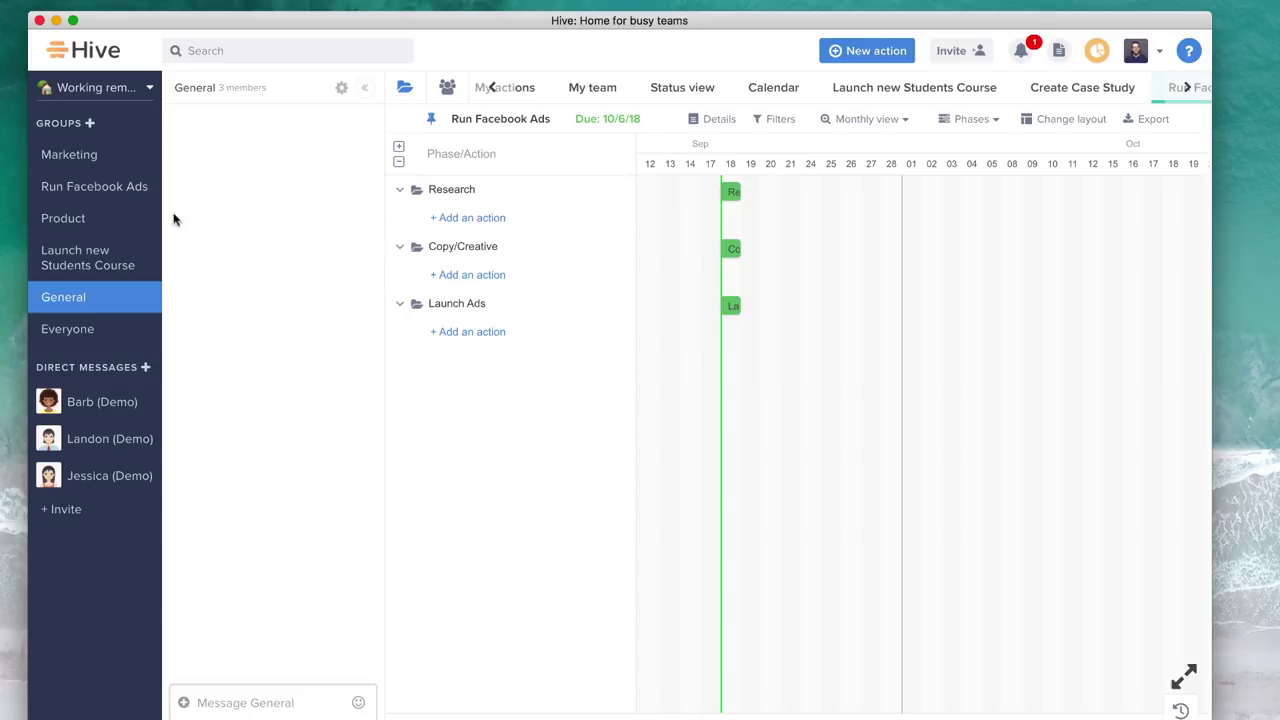
left_click(105, 189)
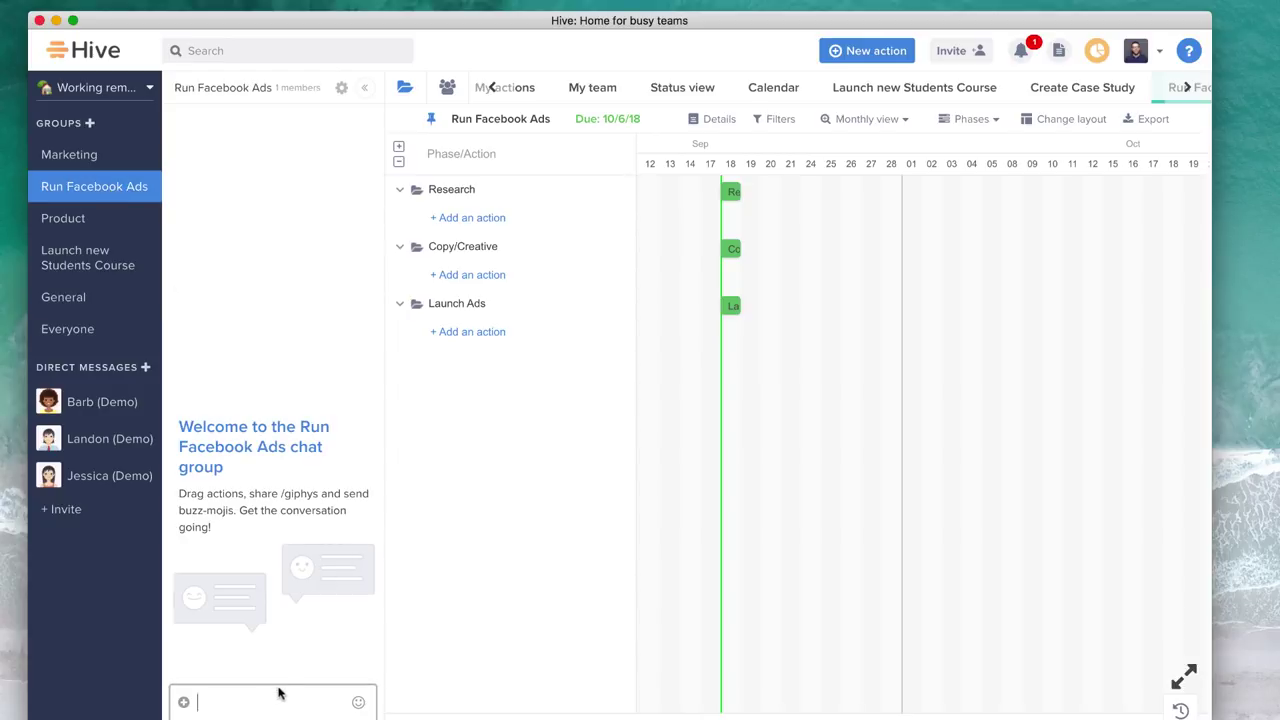
left_click(185, 703)
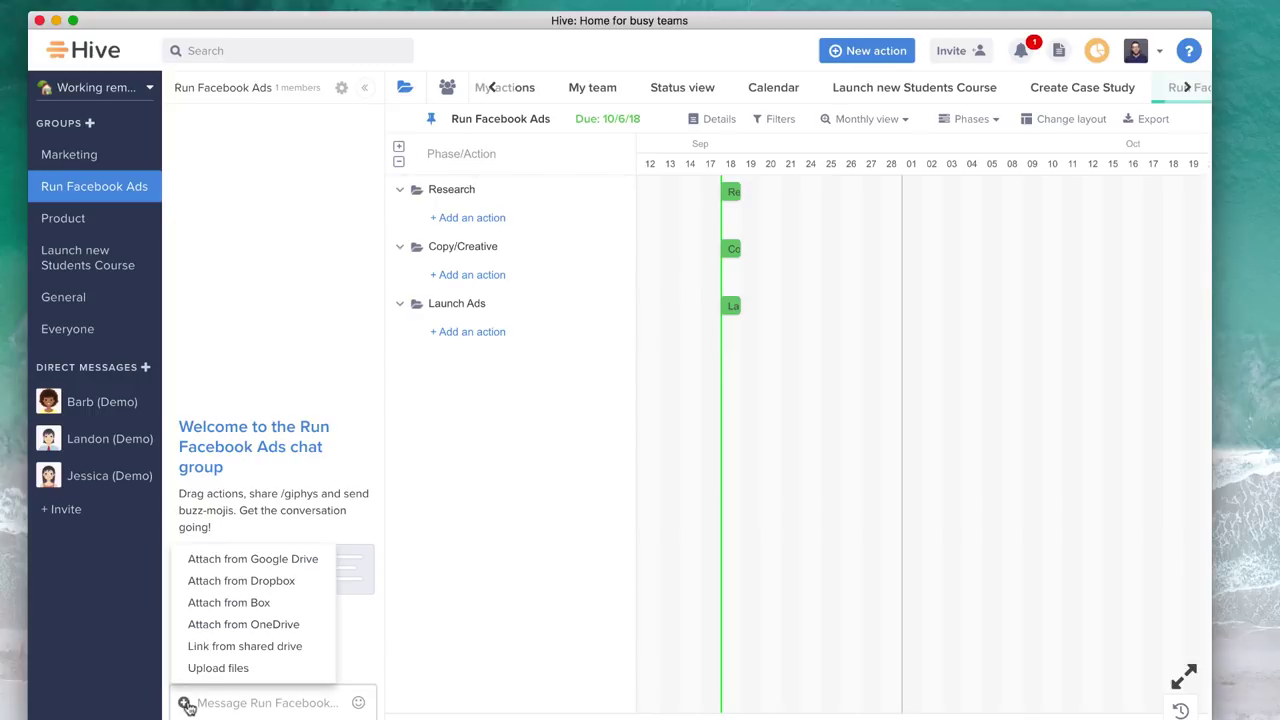
left_click(297, 707)
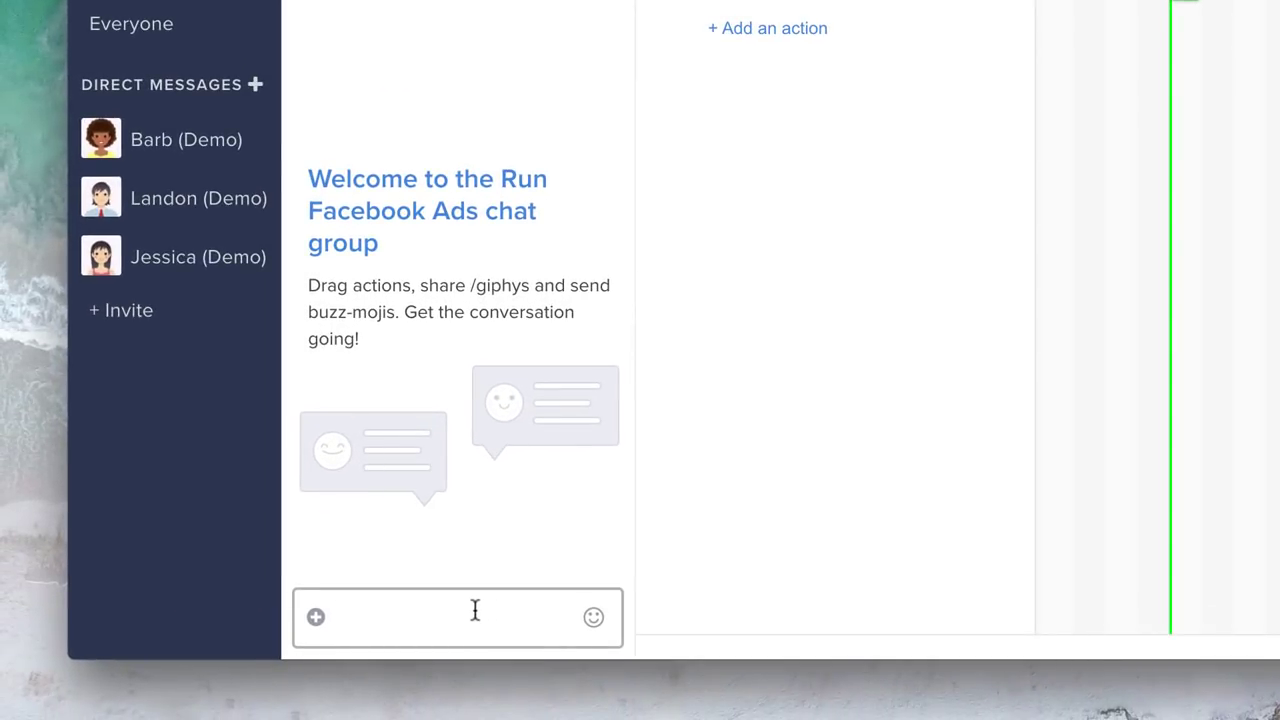
type("@")
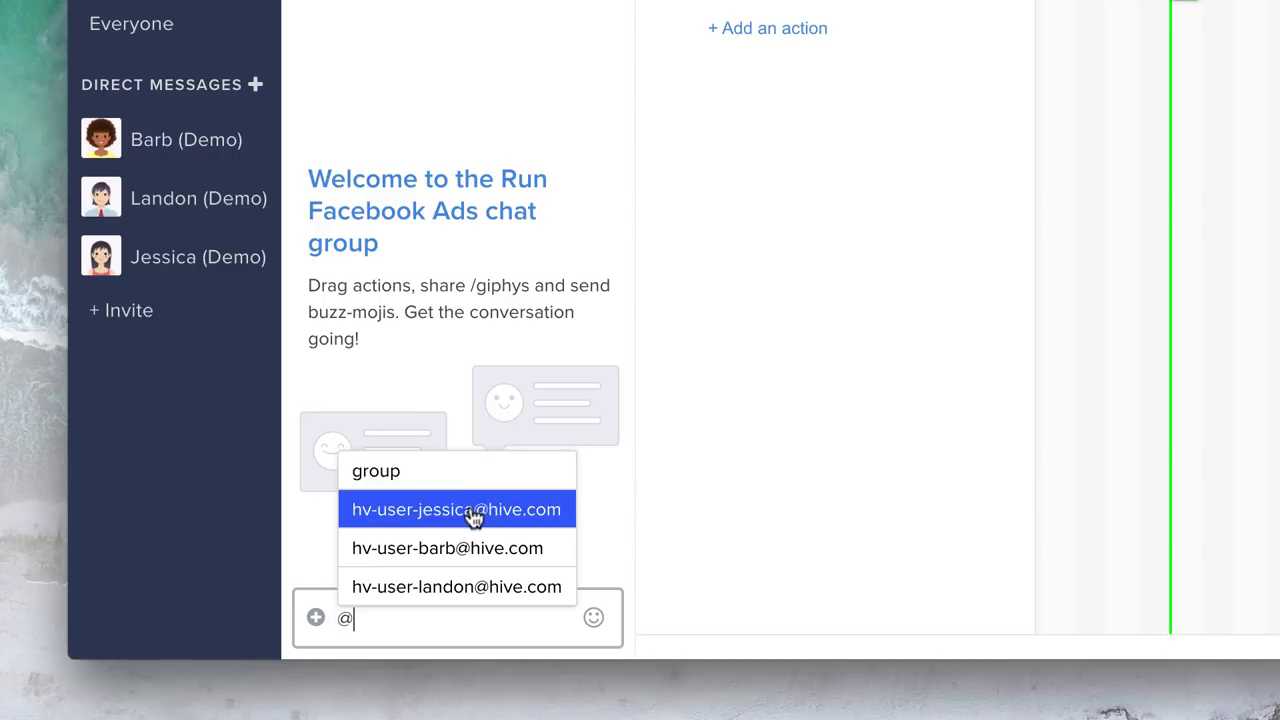
left_click(473, 512)
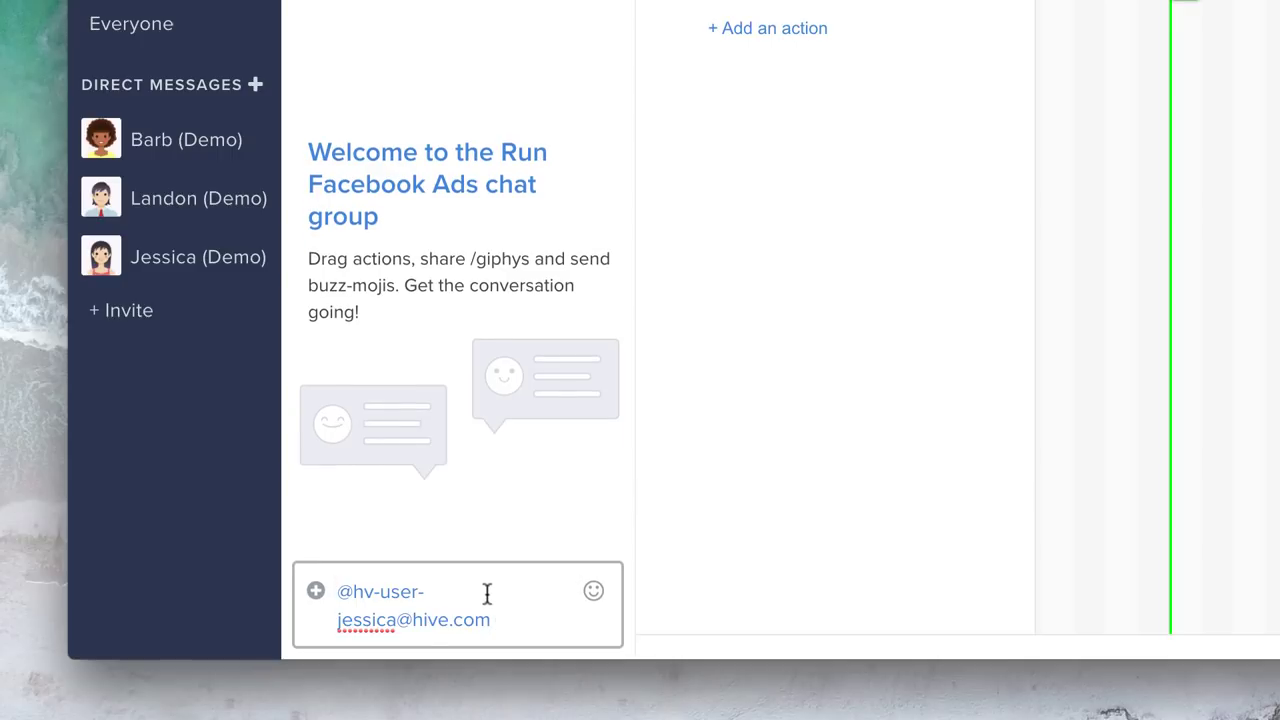
type("Can you cehc")
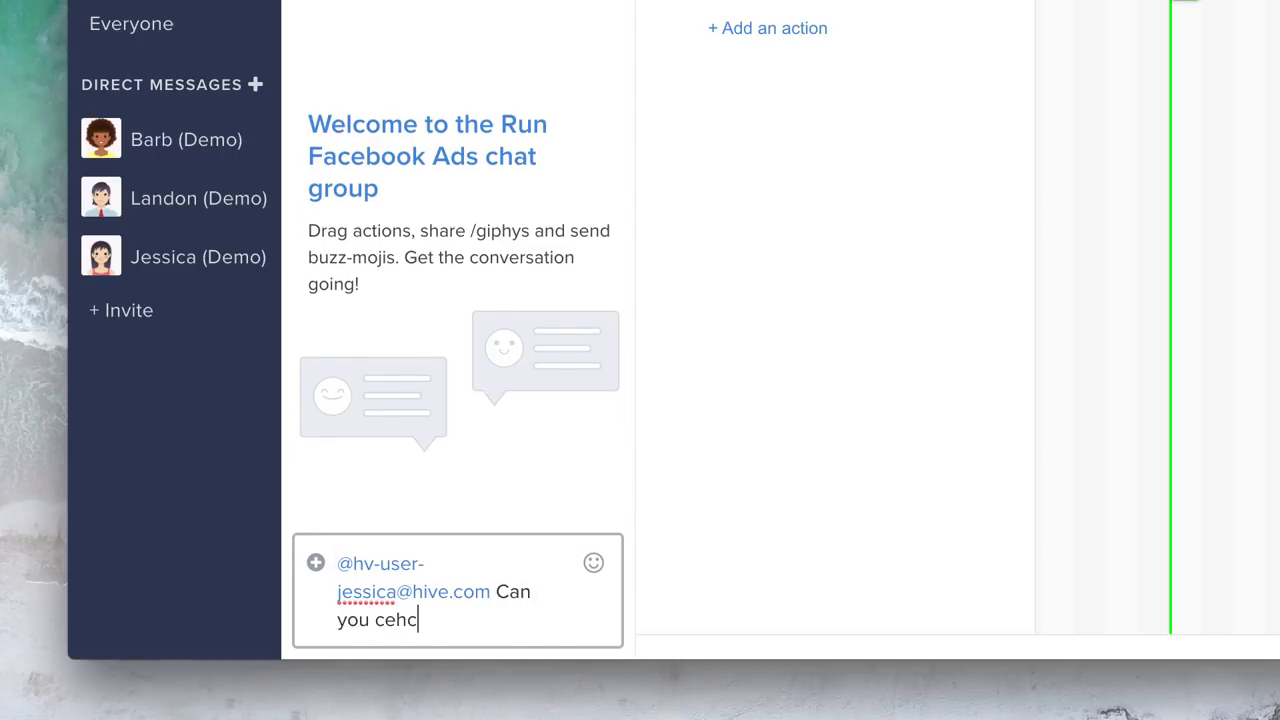
key("BackSpace")
key("BackSpace")
key("BackSpace")
type("heck this?")
key("Return")
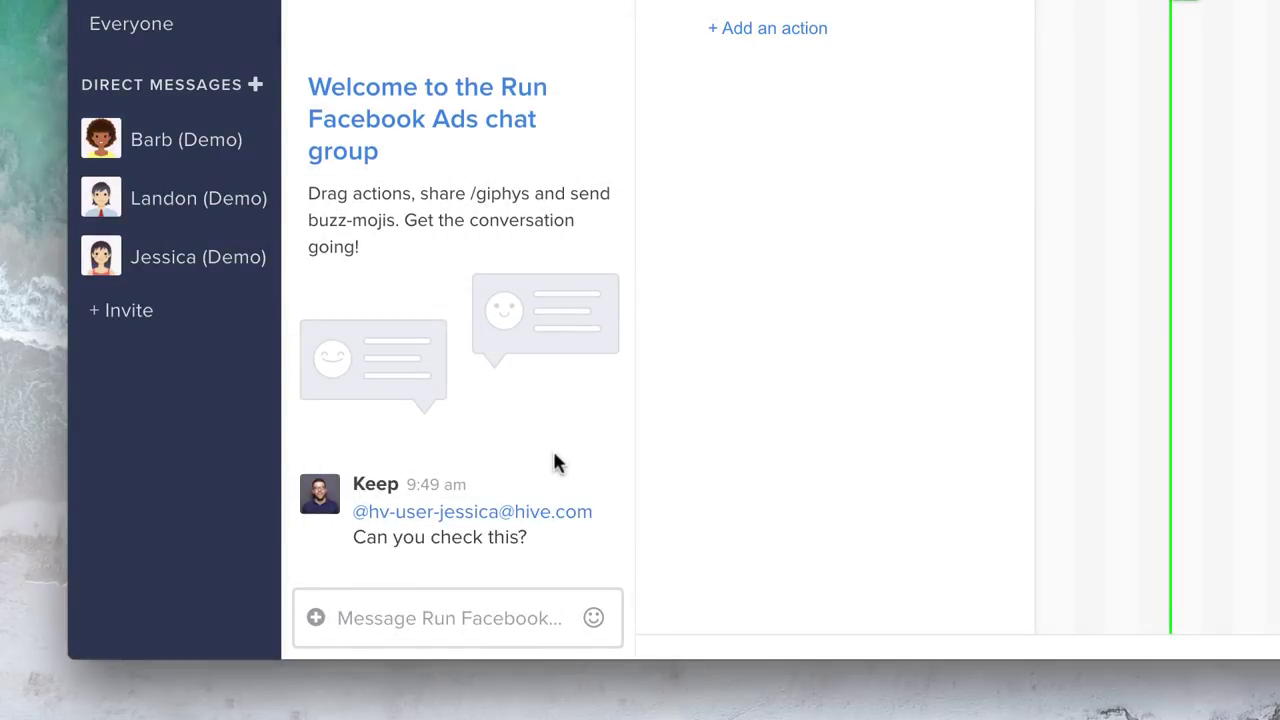
mouse_move(524, 505)
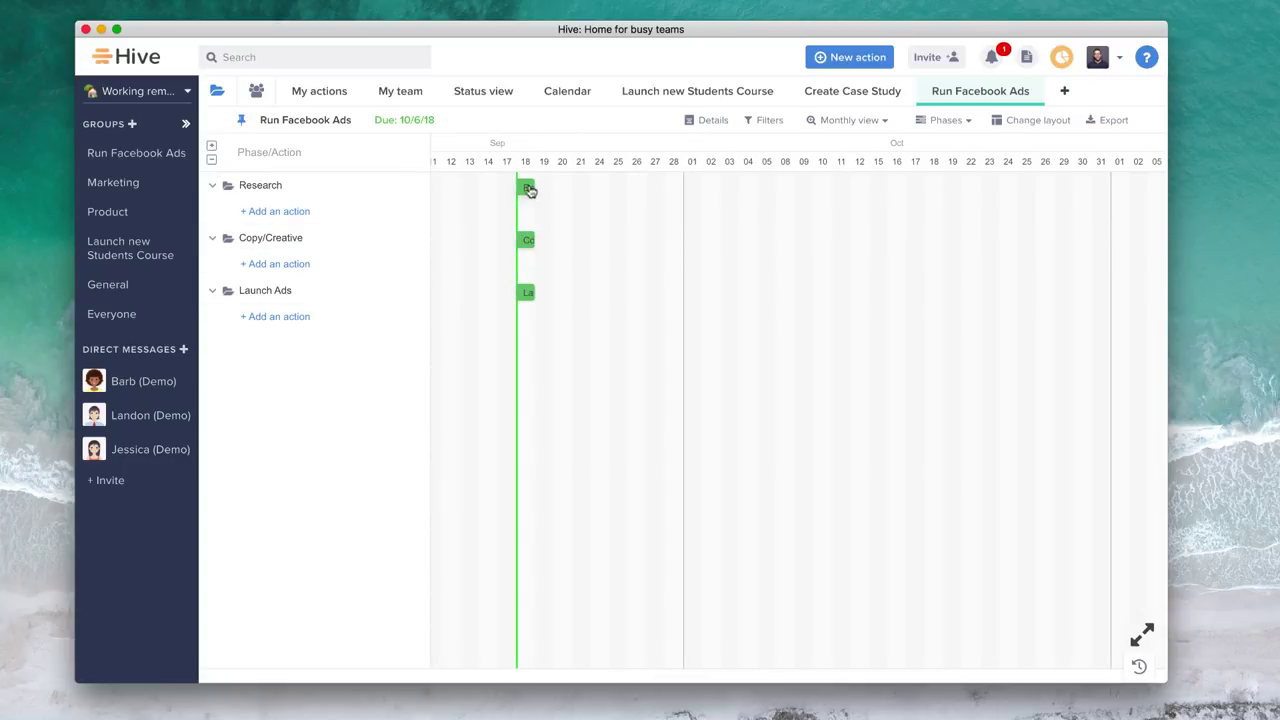
Add Research actions 'Explore the Target Market' and 'Research Copy from Competitors'
mouse_move(529, 191)
left_mouse_down()
mouse_move(566, 189)
mouse_move(520, 197)
left_mouse_up()
left_click(348, 213)
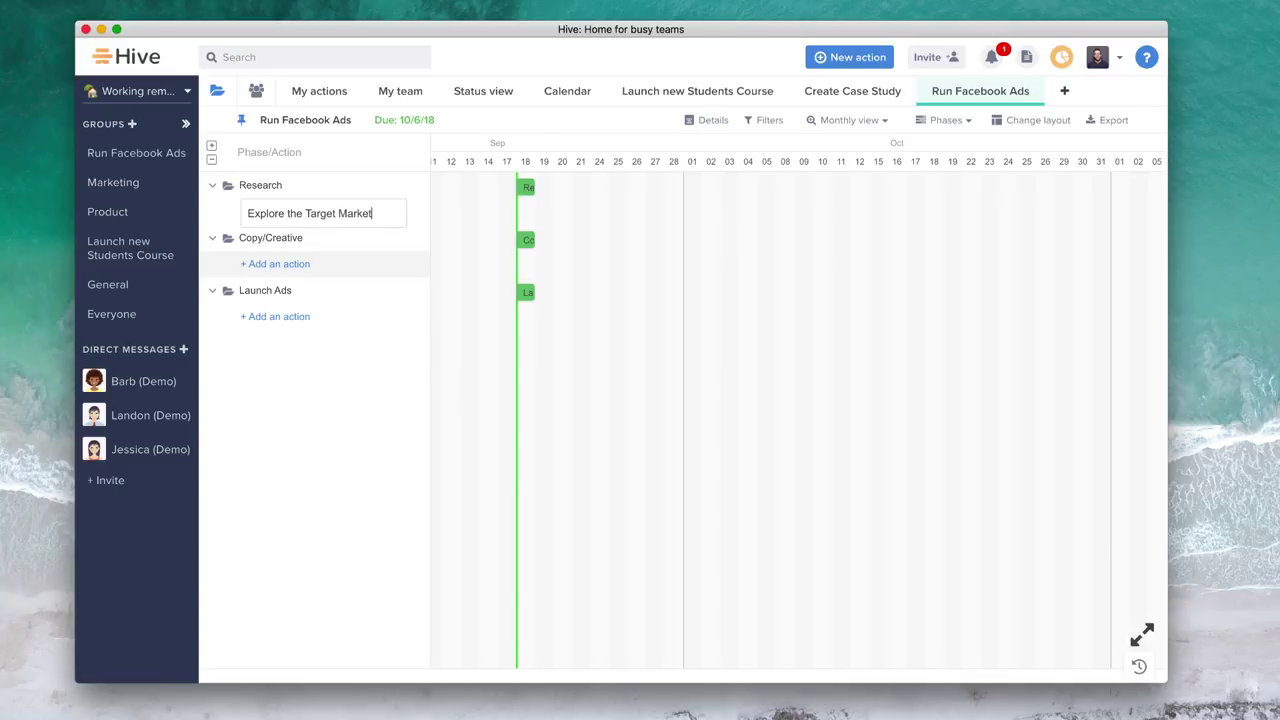
key("Return")
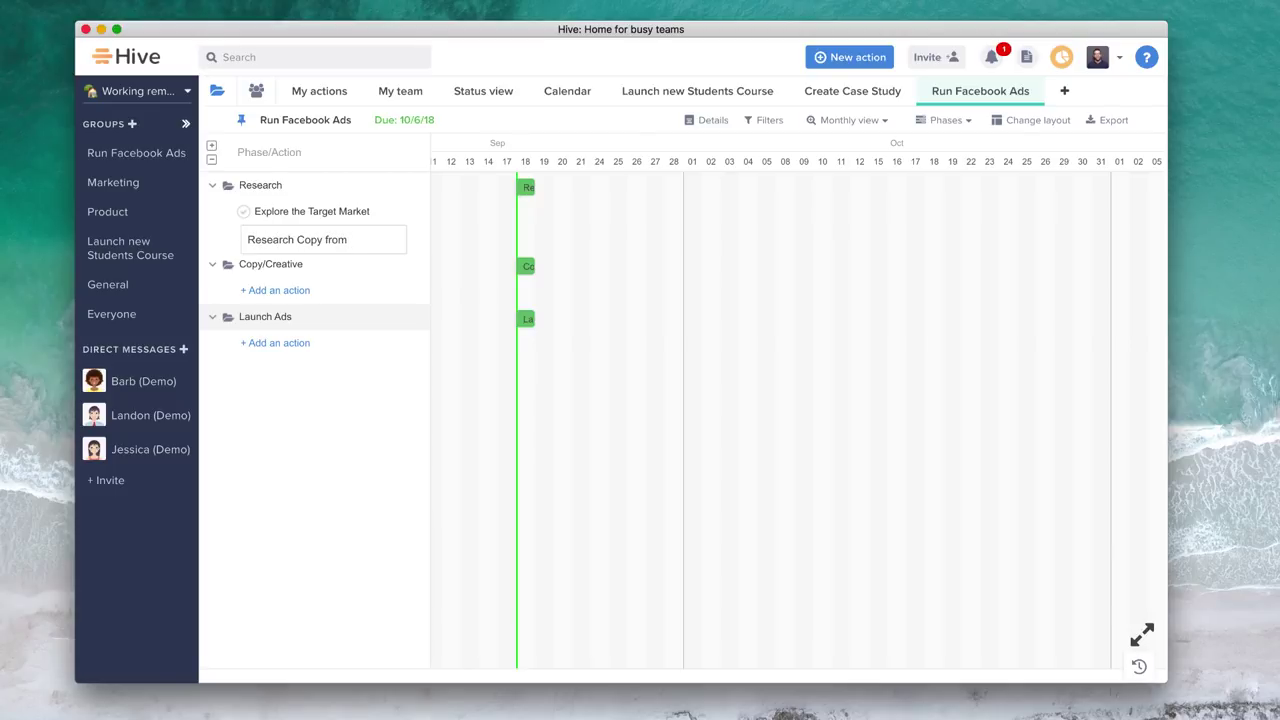
type("Research Copy from Competitors")
key("Return")
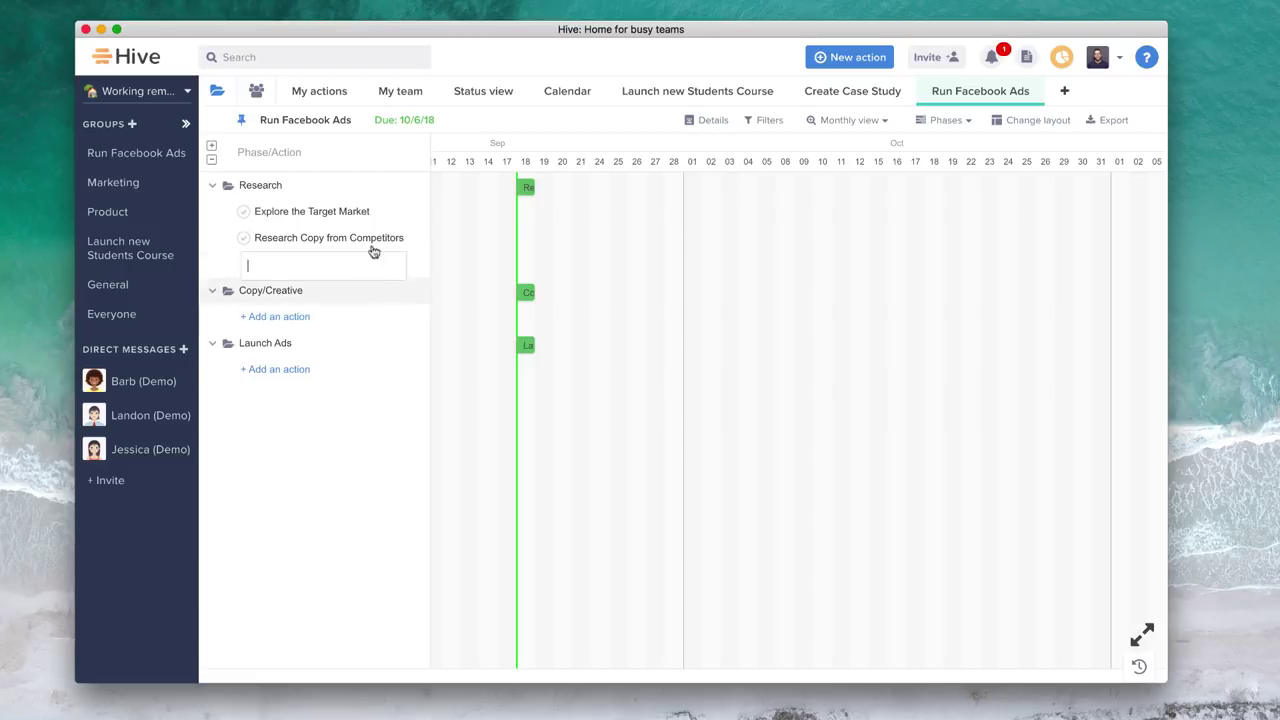
key("Escape")
Move Explore the Target Market below the other action and schedule its bar until Sep 26
left_click(385, 205)
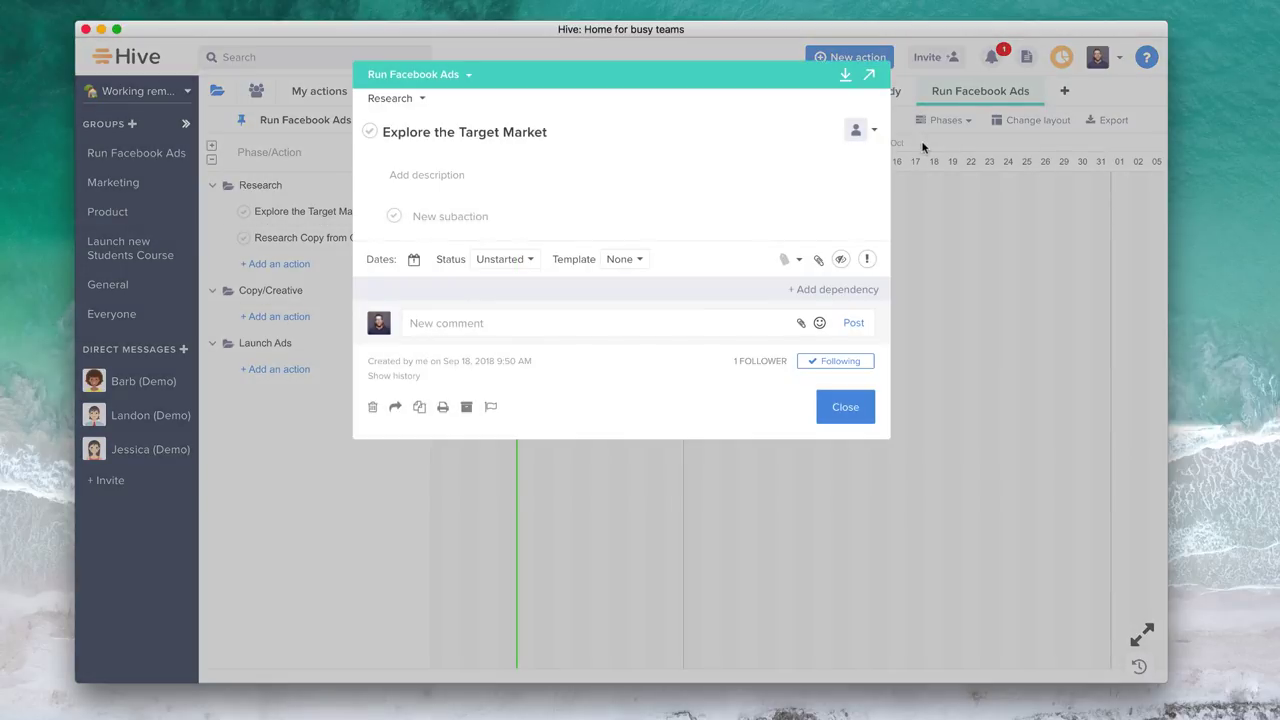
left_click(926, 150)
left_click_drag(508, 217, 626, 212)
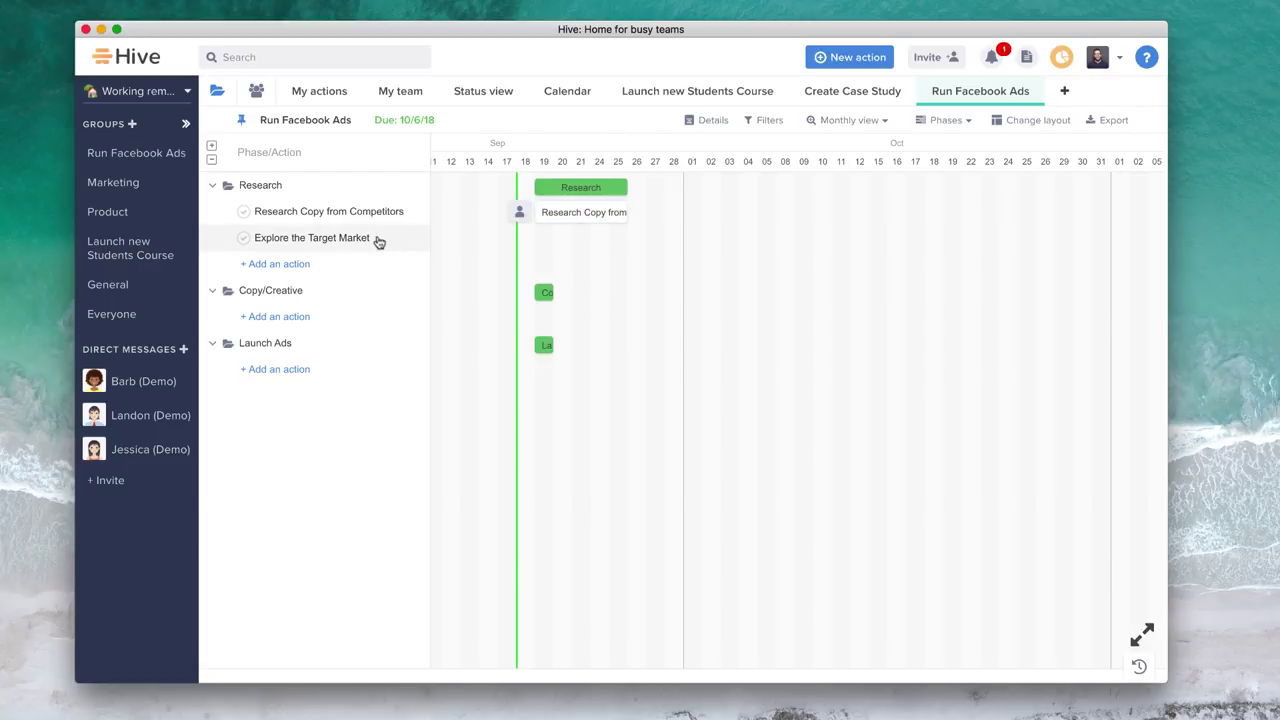
left_click(581, 241)
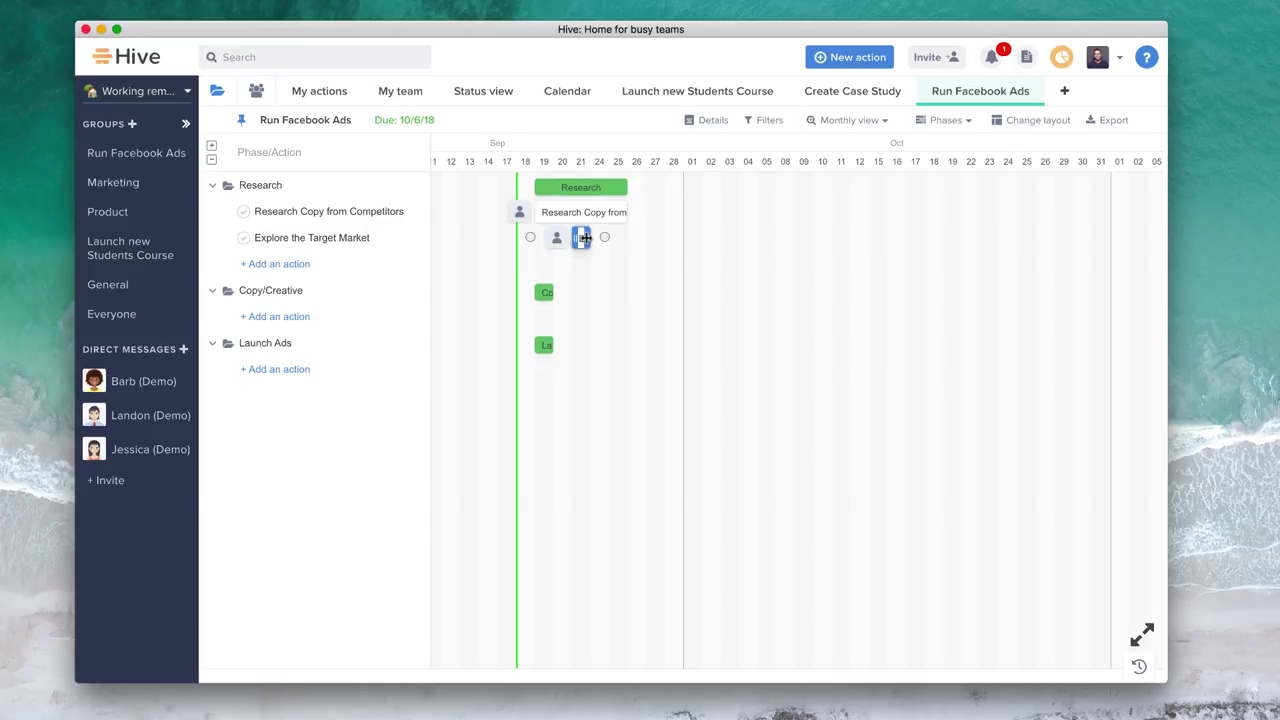
left_click_drag(583, 240, 648, 241)
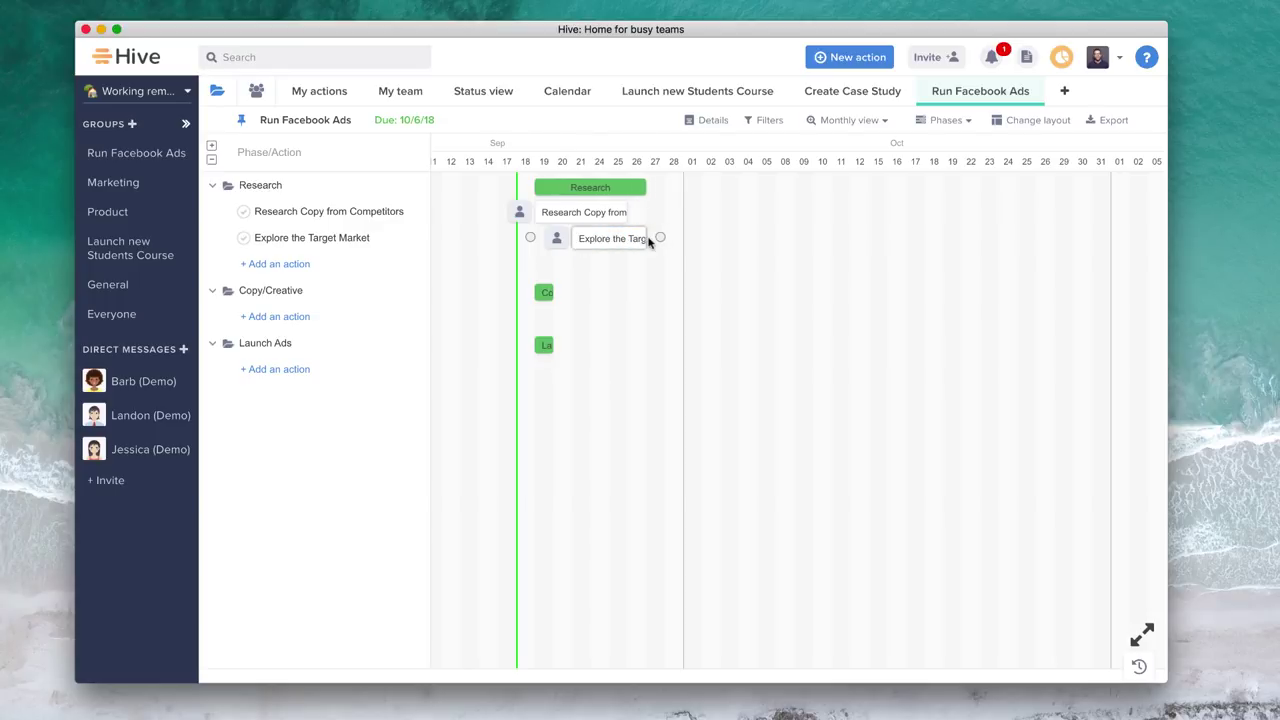
Add five Copy/Creative actions, from Sketch Draft through Uploaded to Facebook
left_click(300, 320)
type("Sketch Draft Designer Sketches Review Text Copy Uploaded Uploaded to Facebook")
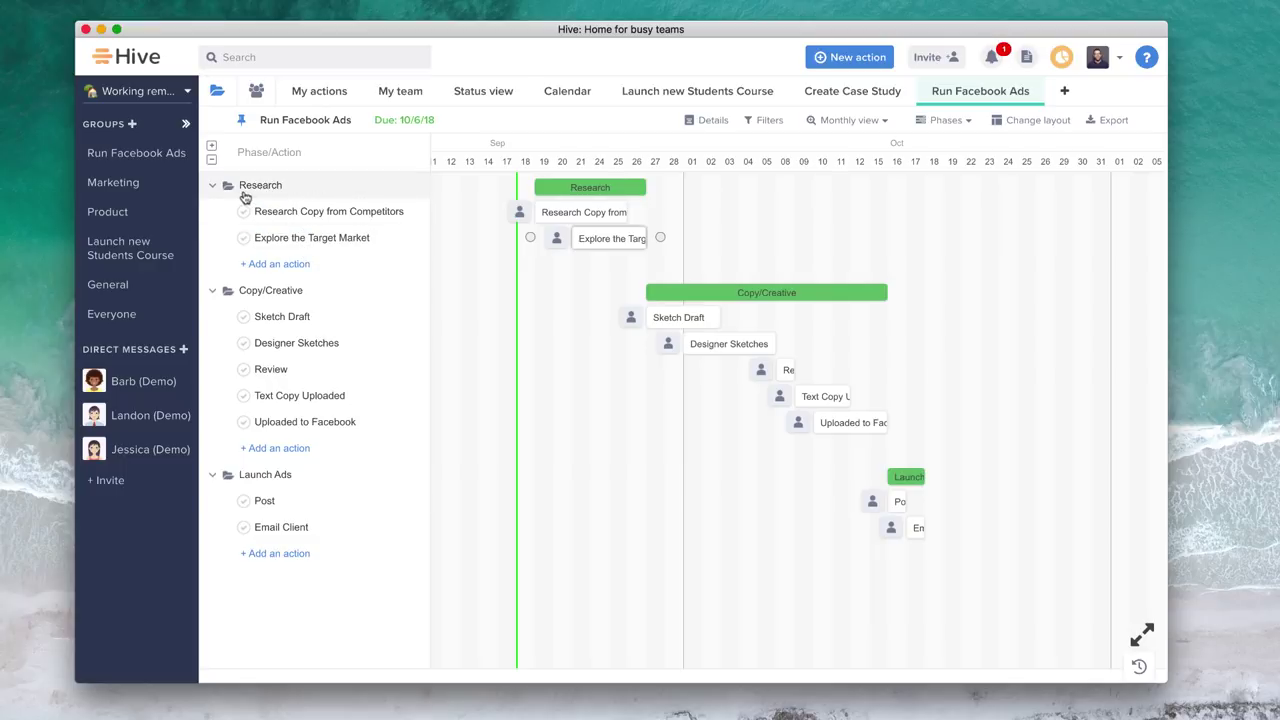
left_click(213, 187)
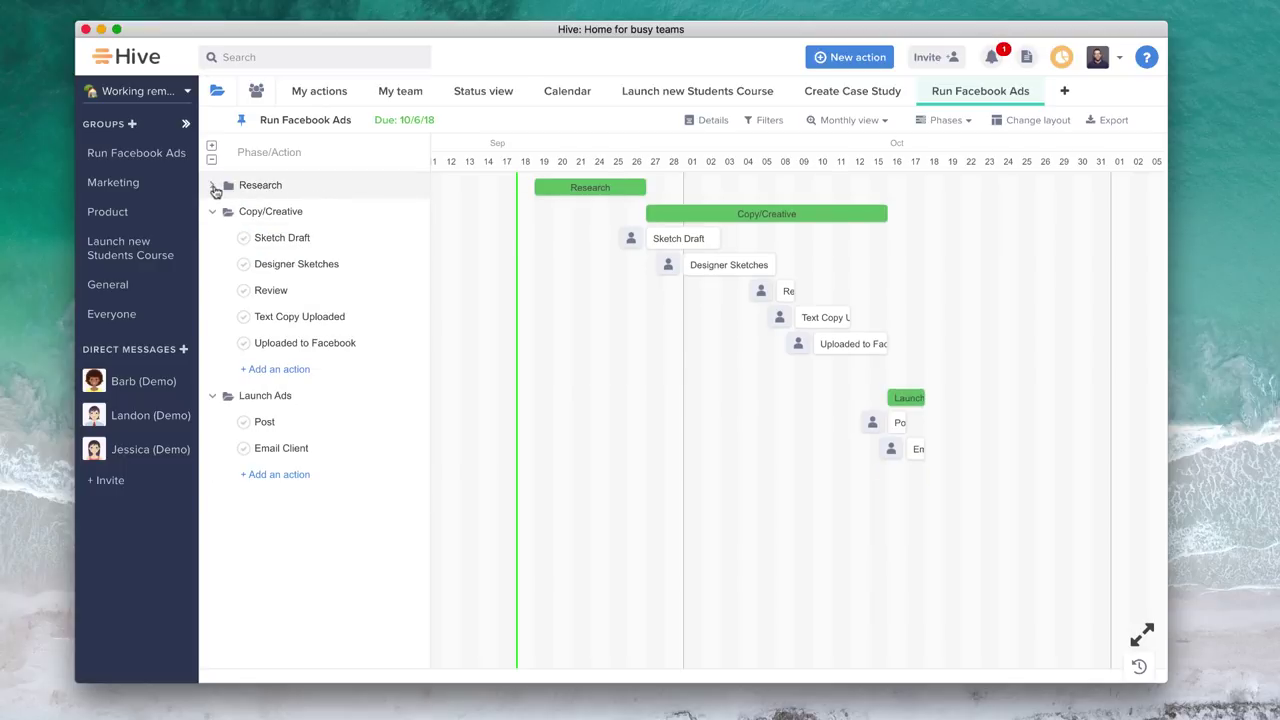
left_click(214, 188)
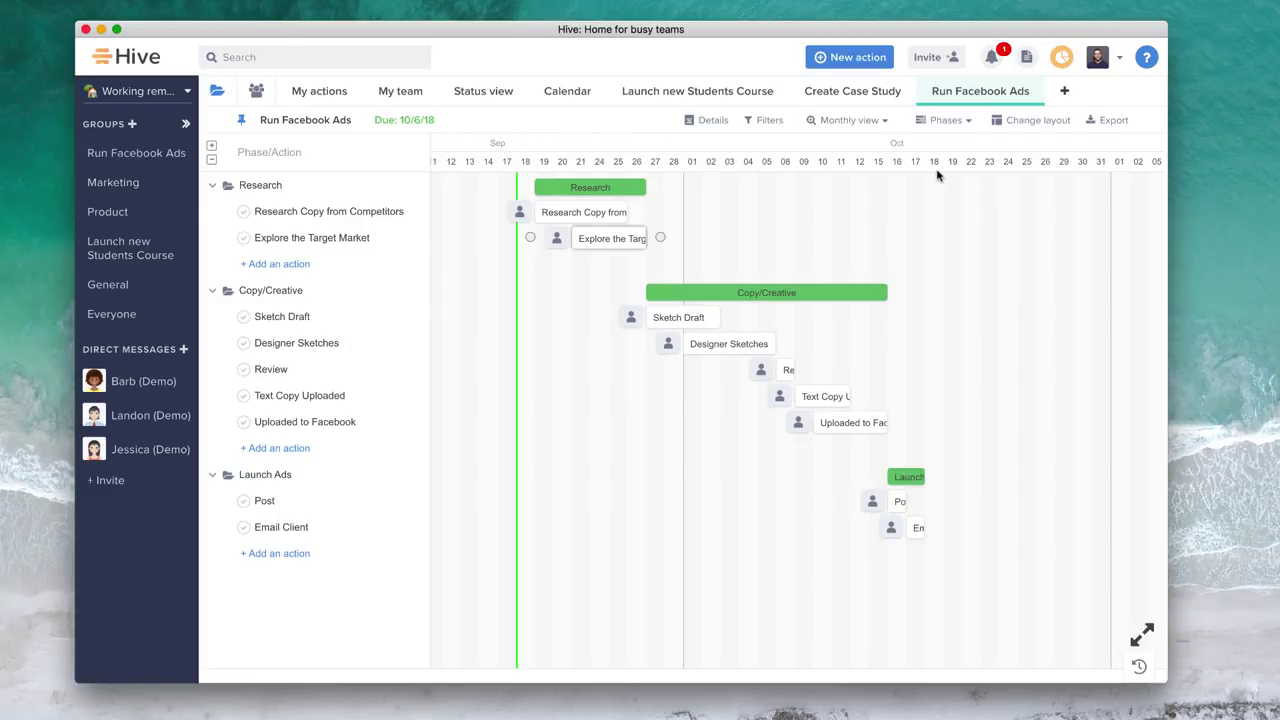
Switch the Gantt timeline to a weekly scale
left_click(866, 121)
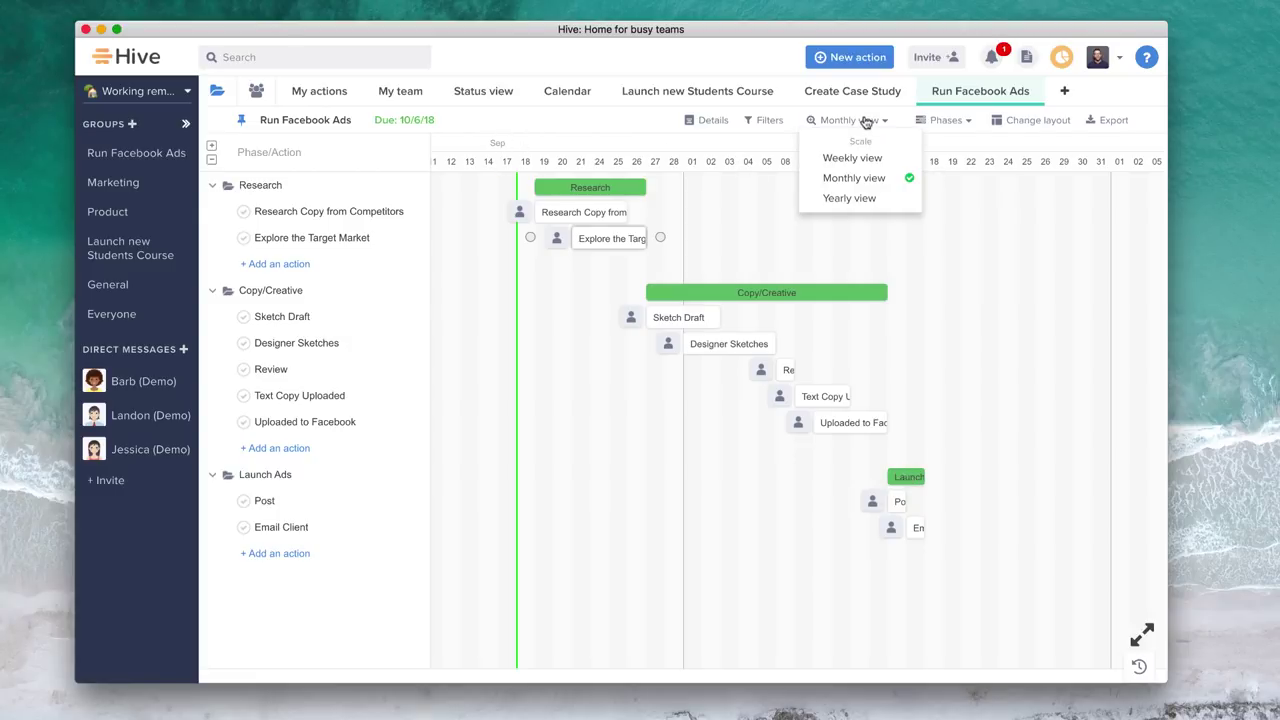
left_click(873, 160)
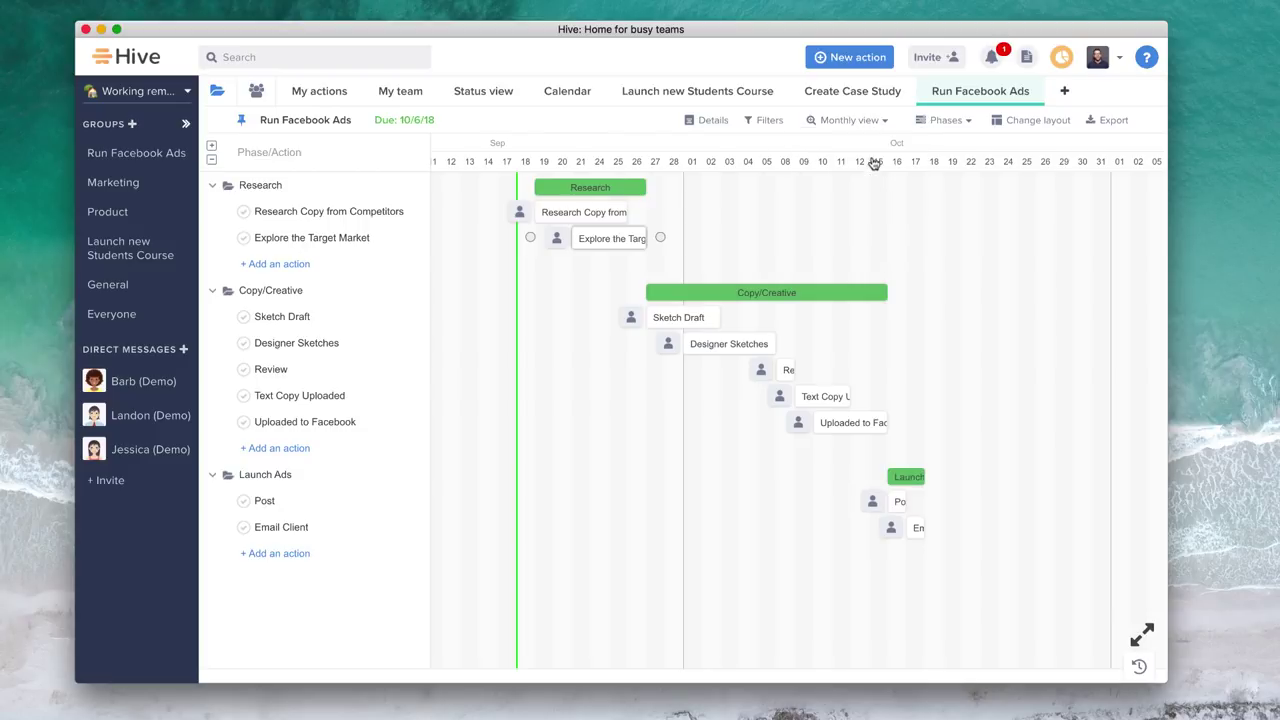
scroll(935, 258, "right", 3)
scroll(935, 258, "right", 5)
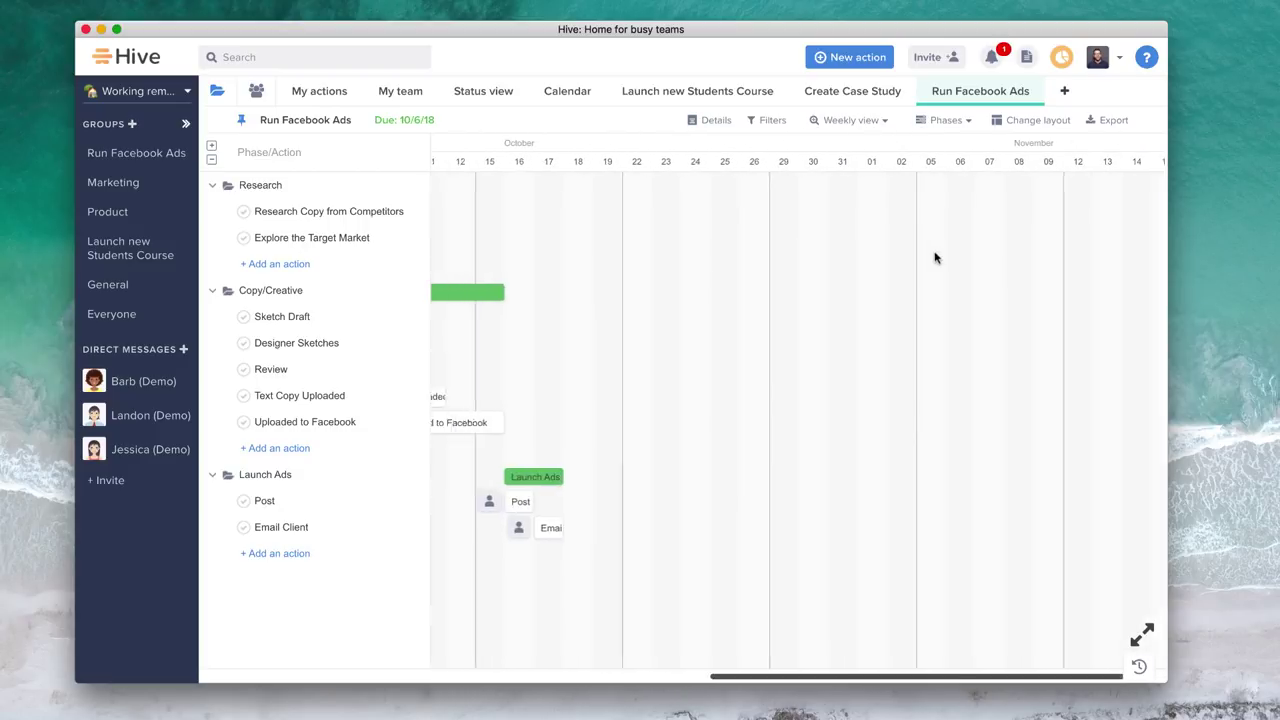
scroll(935, 258, "left", 8)
scroll(935, 258, "right", 5)
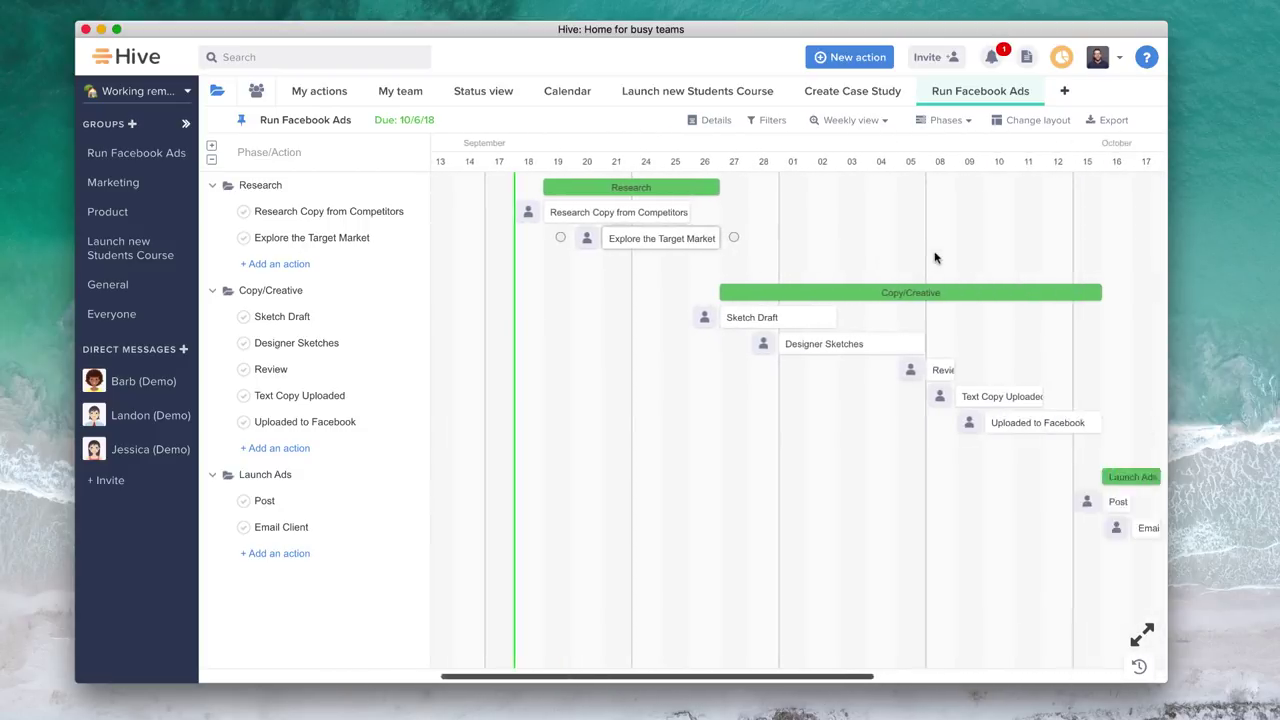
Regroup the Gantt rows, trying Project and Label before settling on Phase
left_click(955, 121)
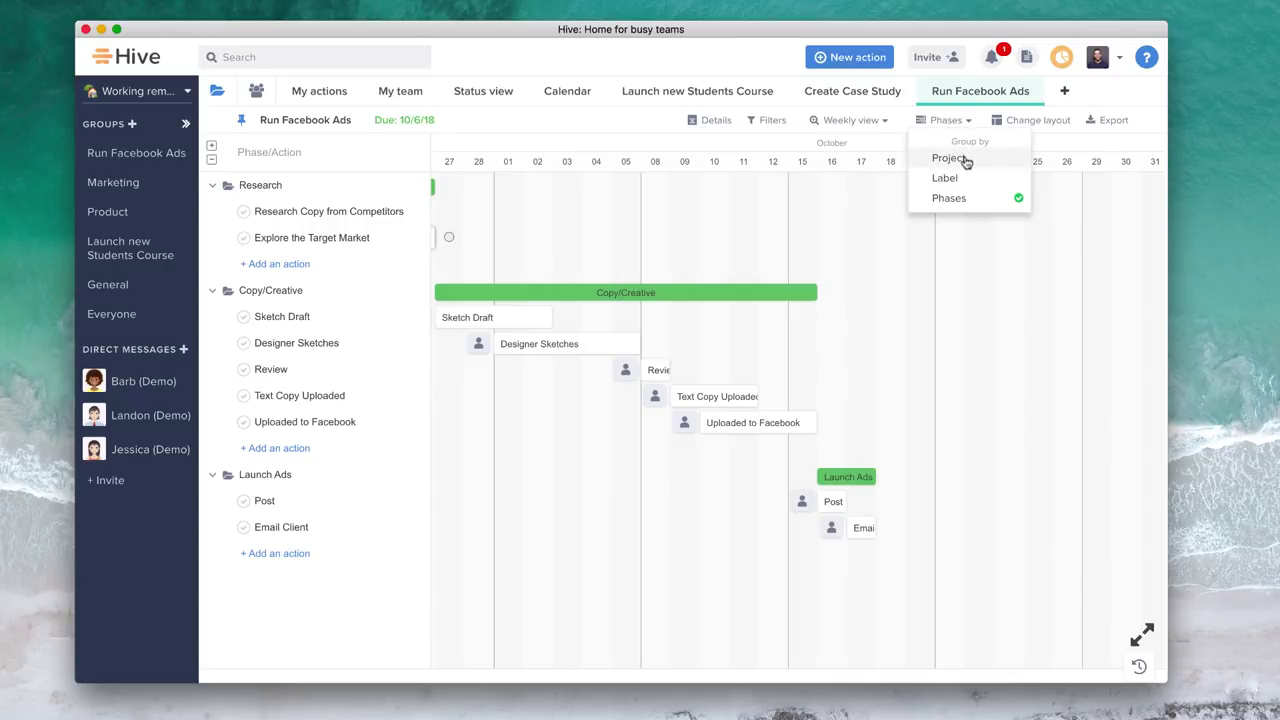
left_click(965, 160)
scroll(929, 261, "left", 1)
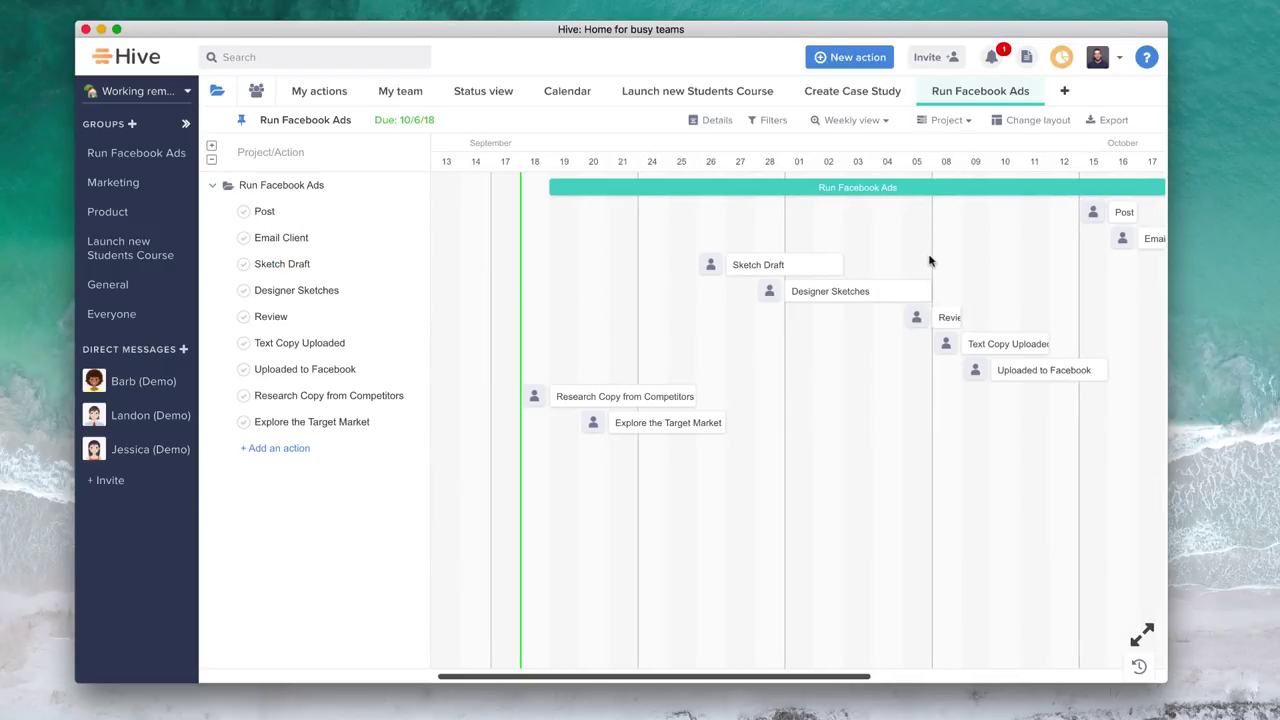
scroll(925, 262, "left", 5)
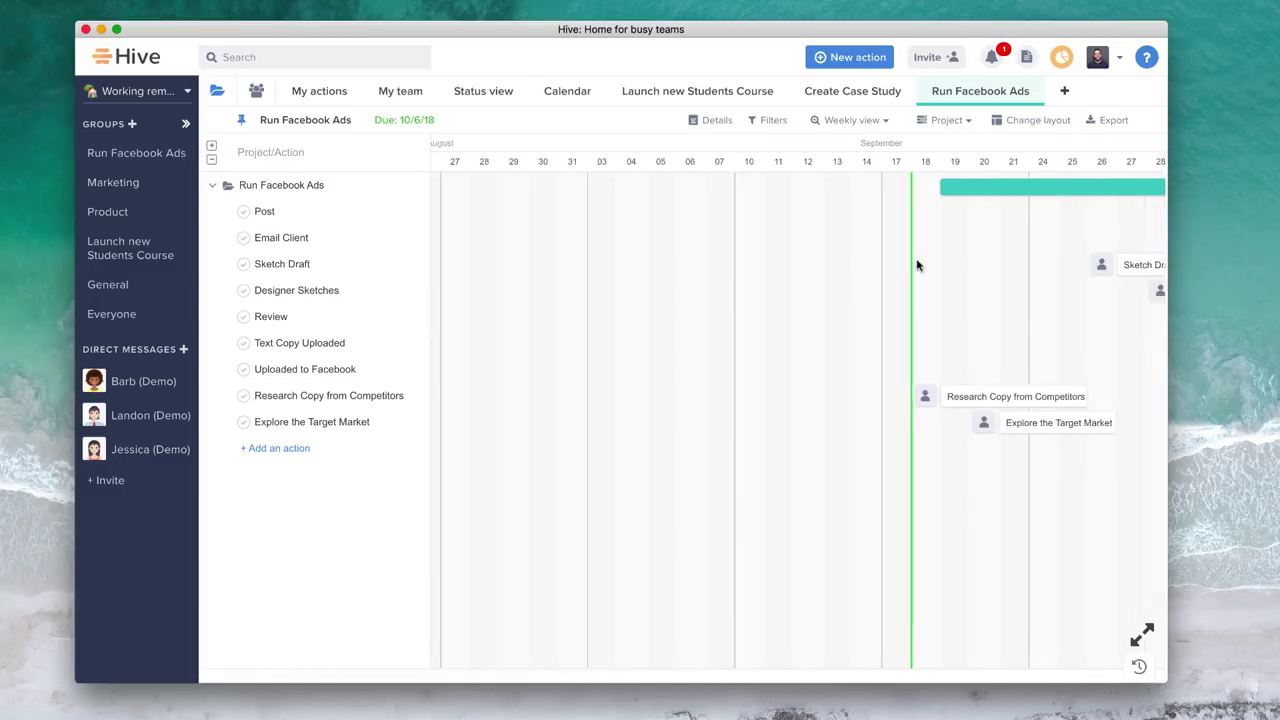
scroll(917, 265, "right", 5)
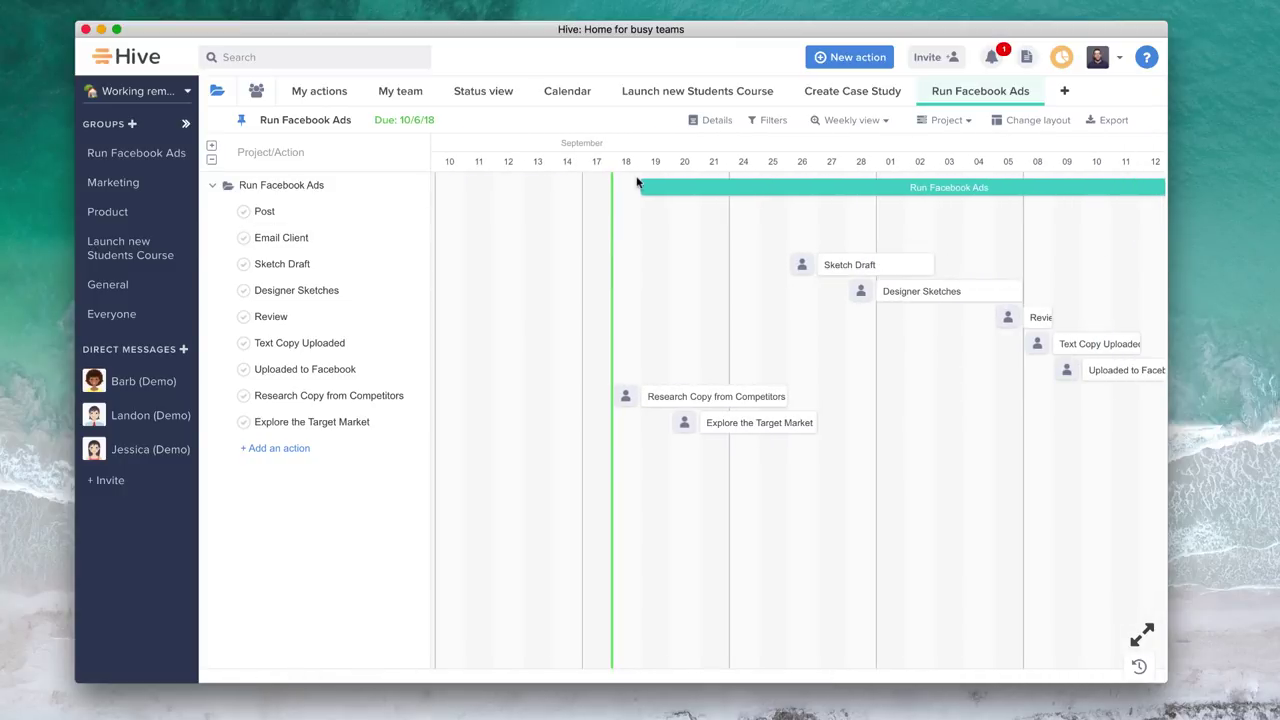
left_click(946, 120)
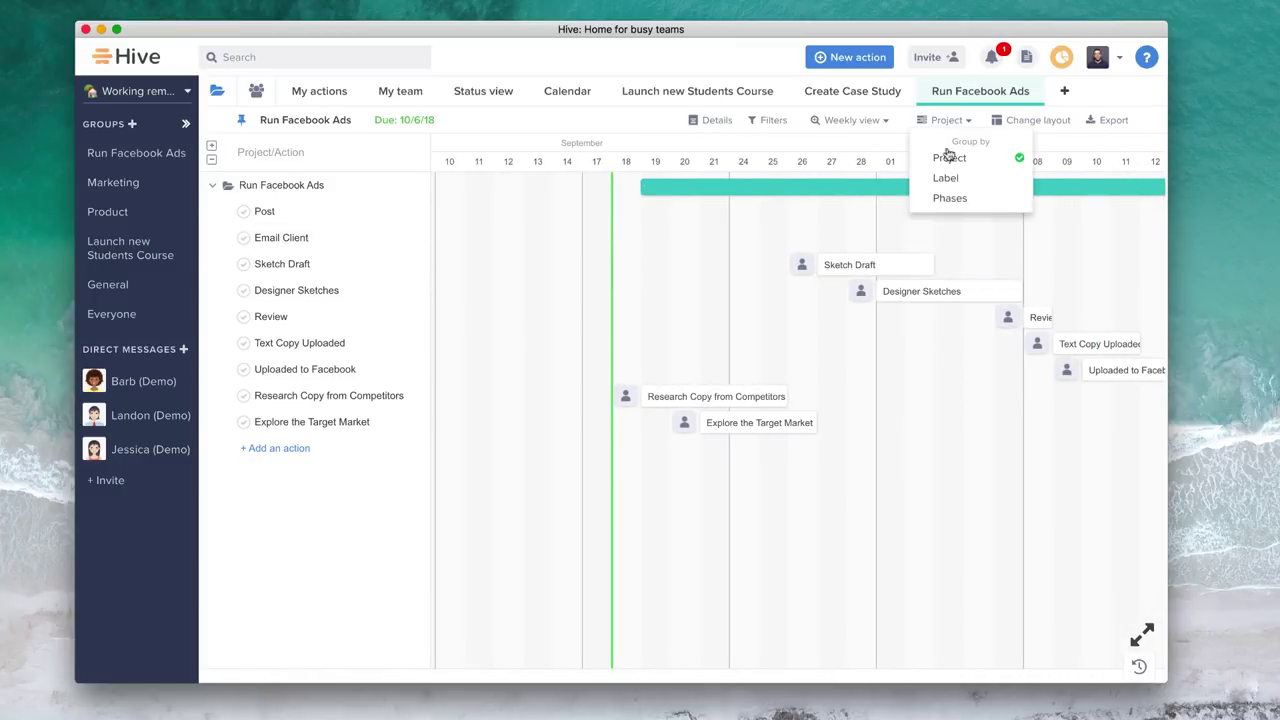
left_click(945, 178)
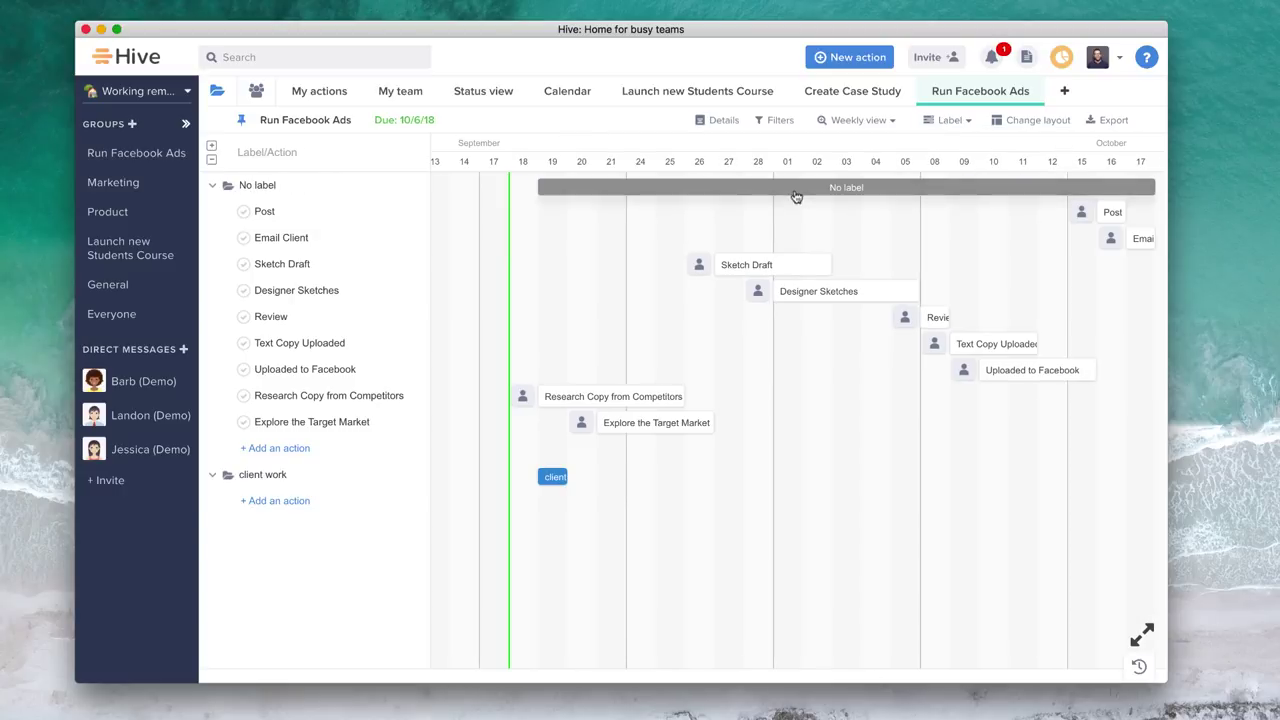
left_click(948, 120)
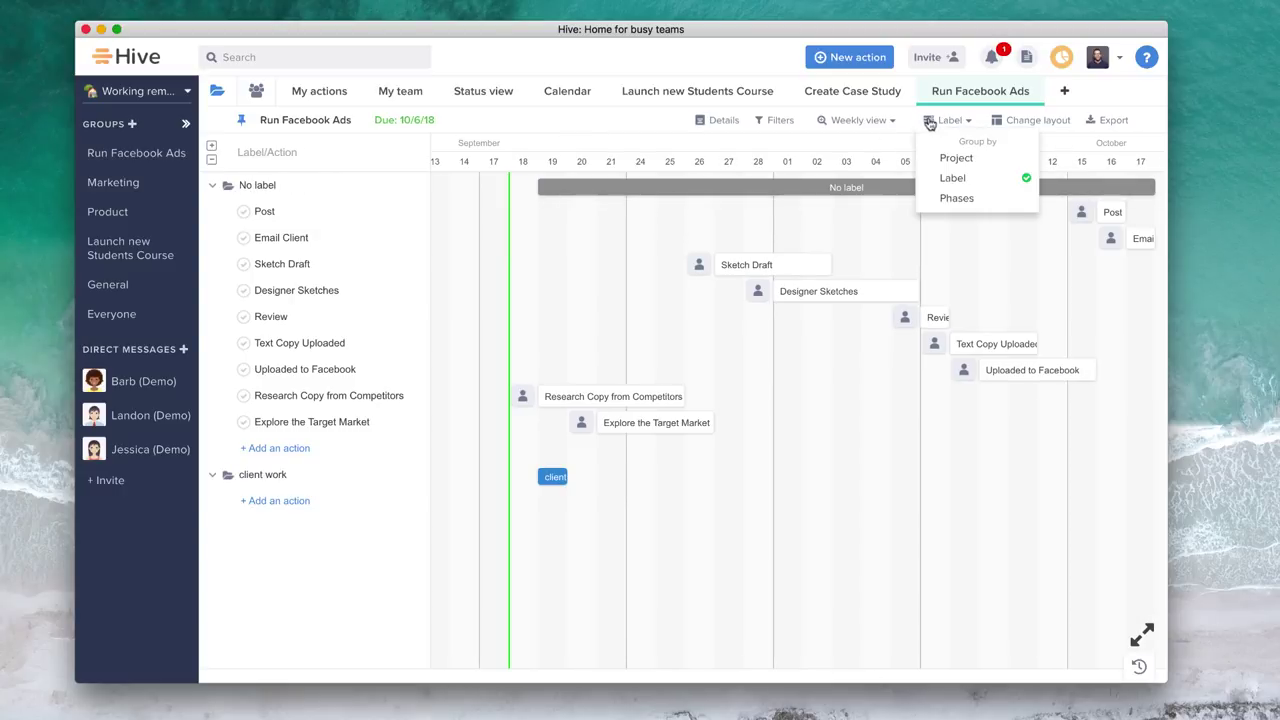
left_click(956, 198)
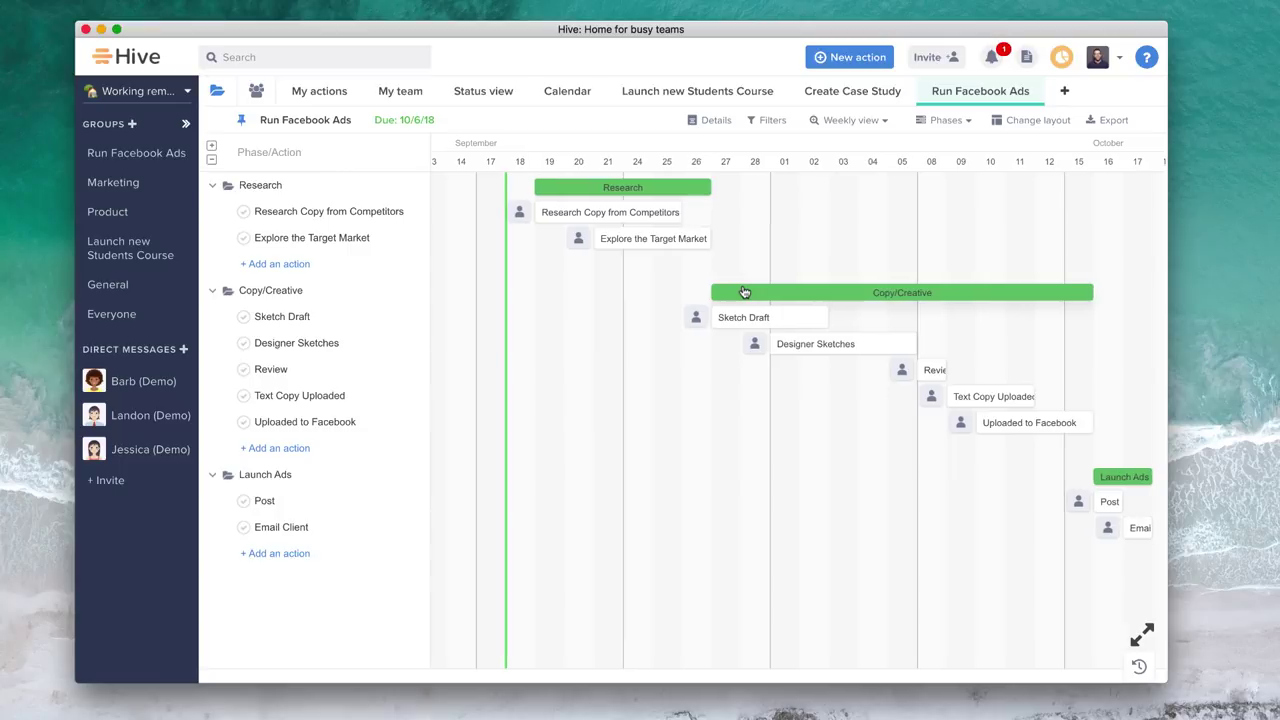
Check the project details, show the filter bar with its Assignees list, and jump to today
left_click(703, 122)
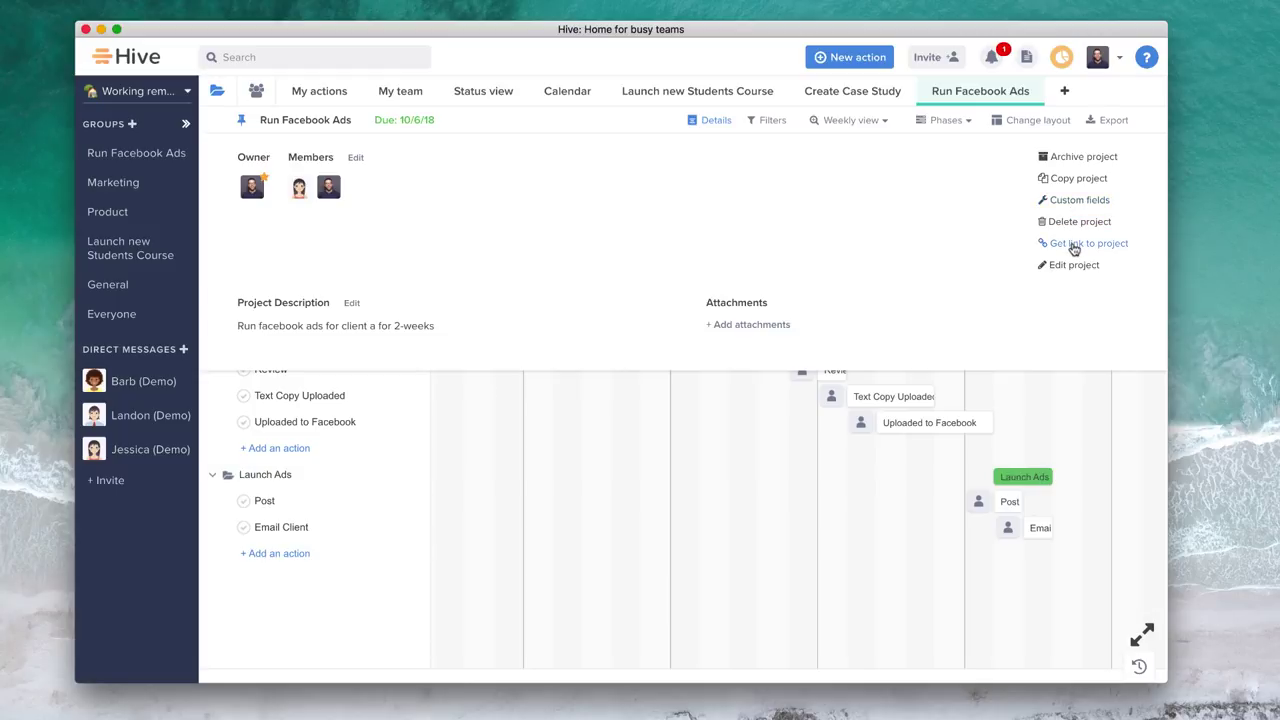
left_click(703, 124)
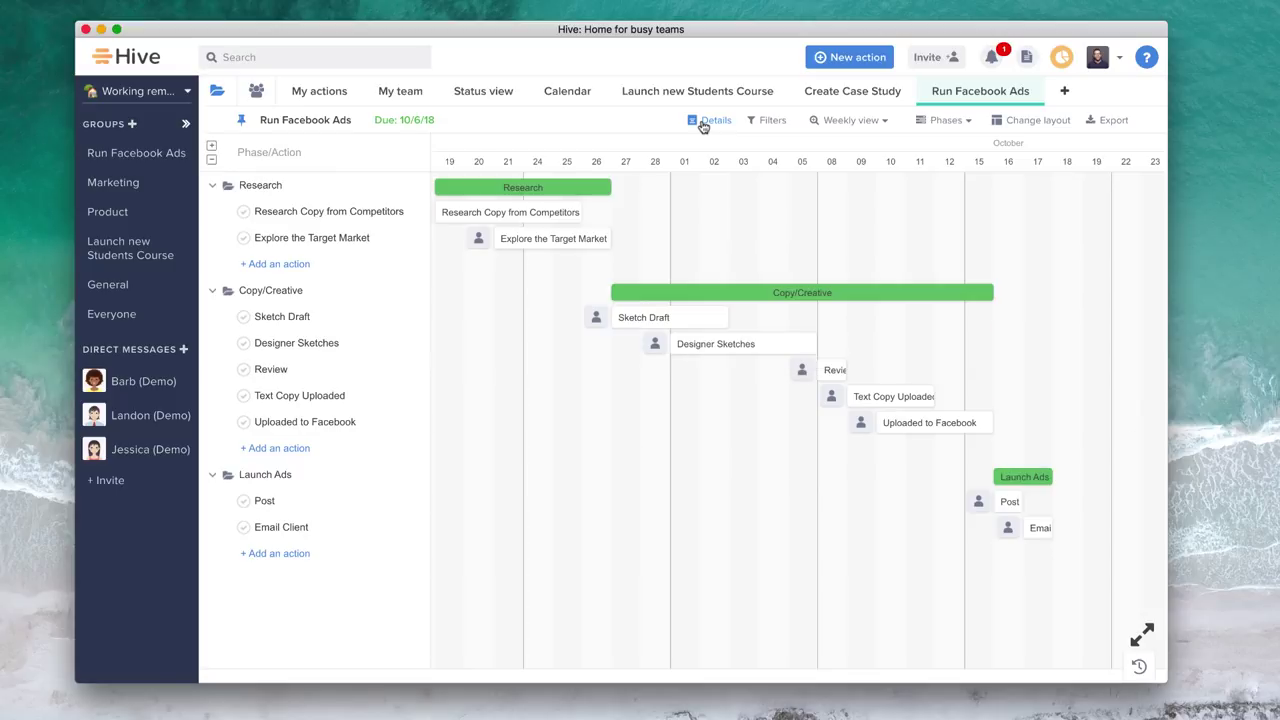
left_click(766, 122)
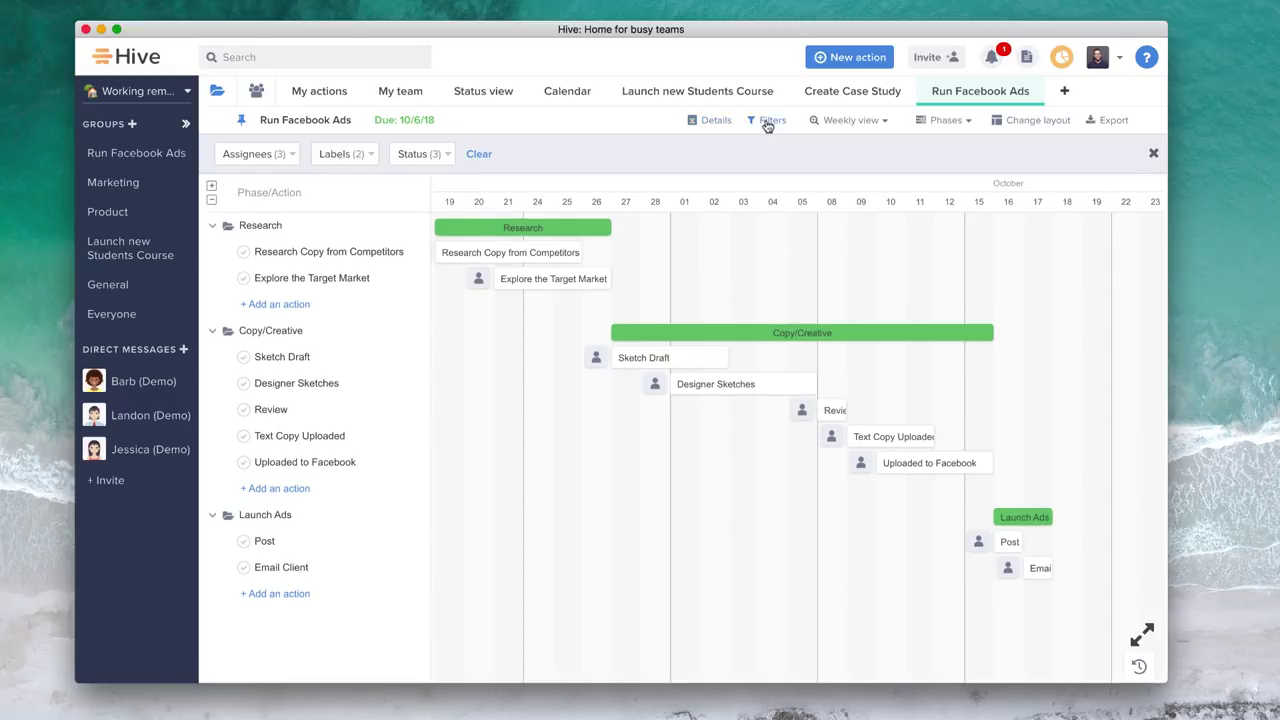
left_click(292, 155)
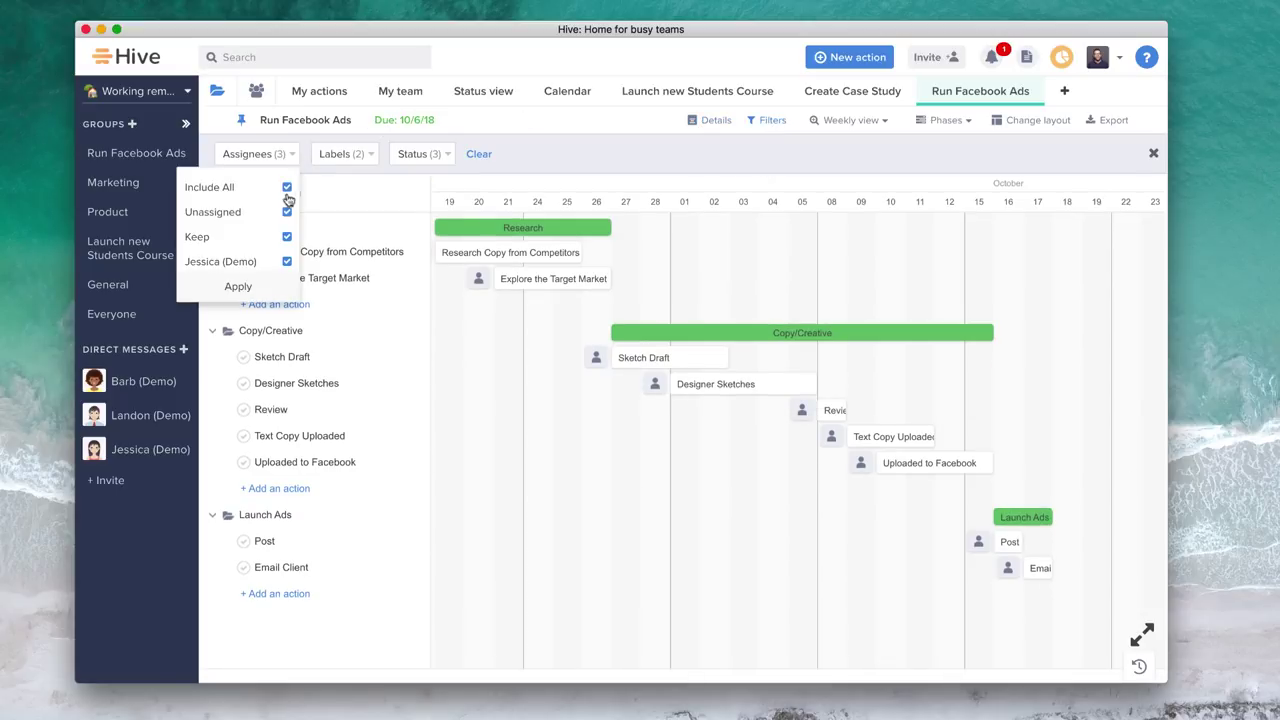
left_click(310, 145)
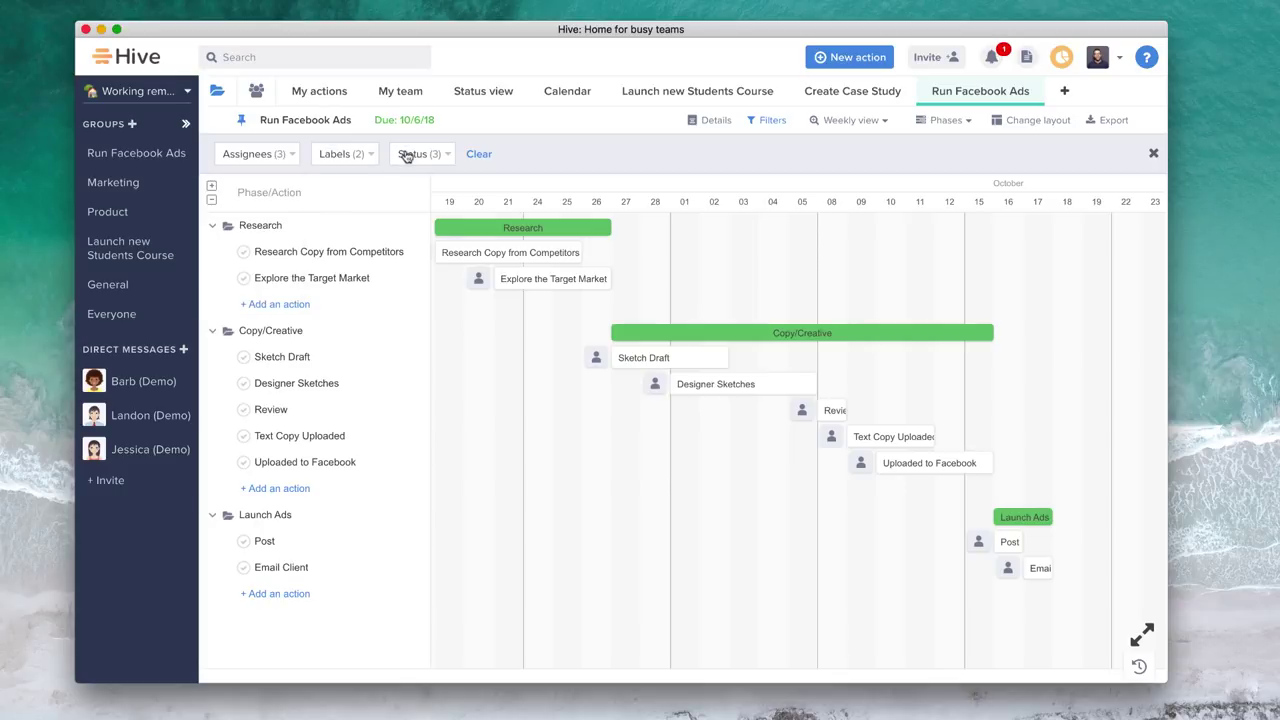
left_click(480, 155)
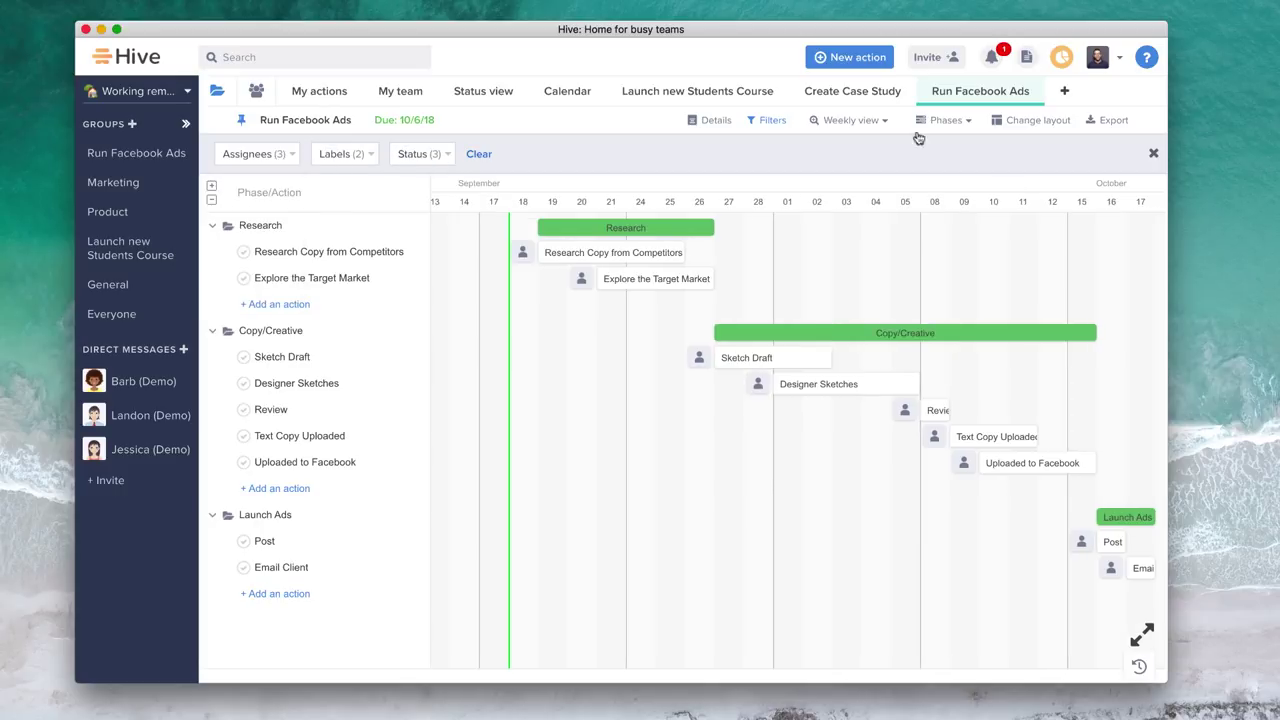
Switch to the Calendar layout and show the week of Sep 16–22, 2018
left_click(1037, 124)
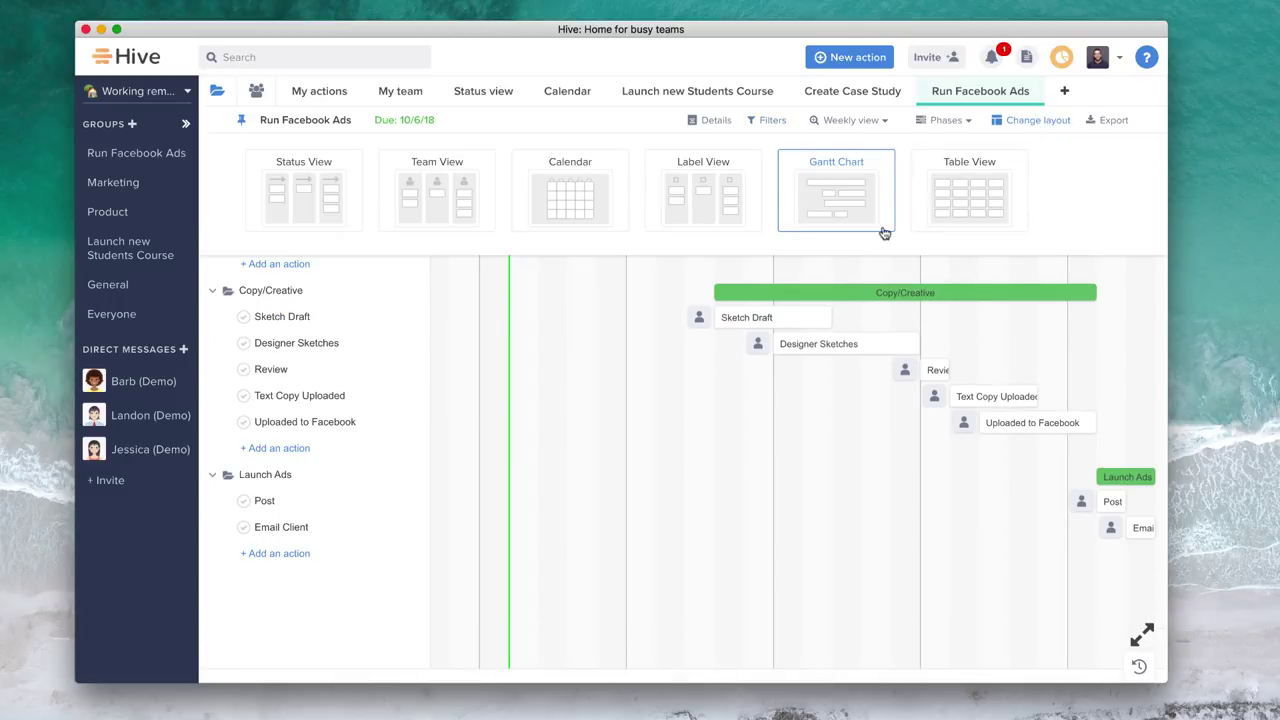
left_click(565, 195)
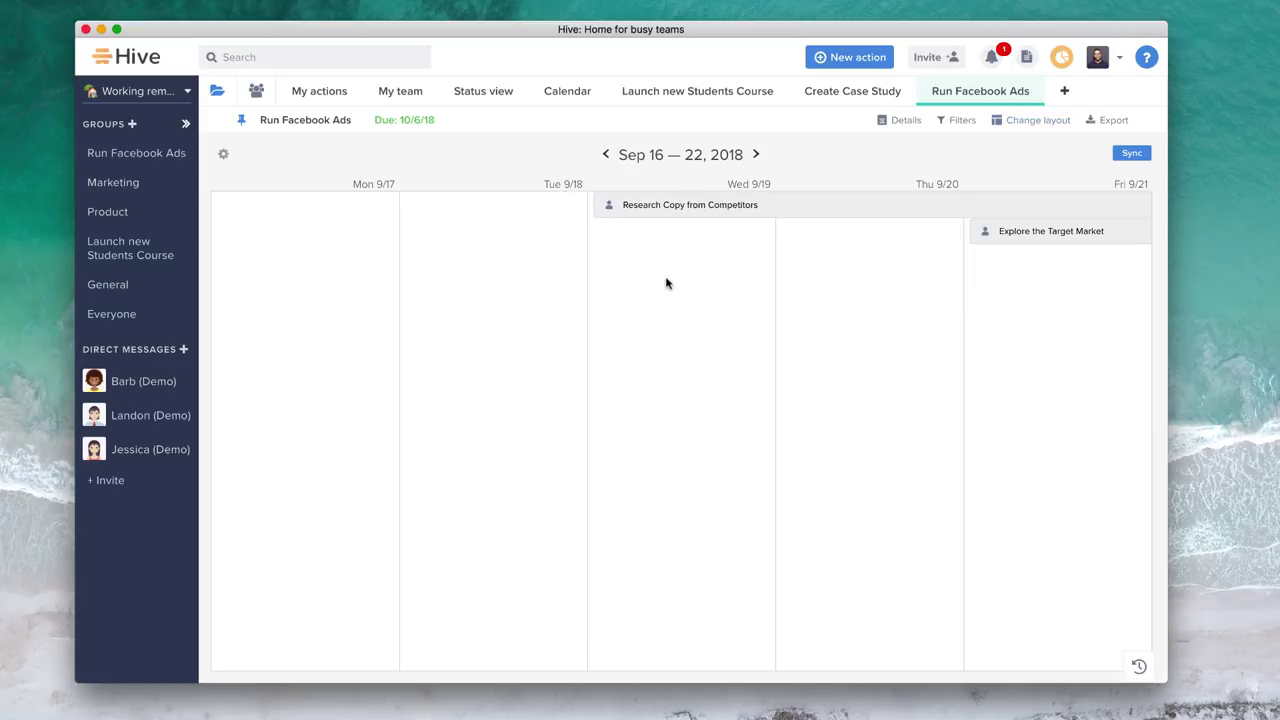
left_click(758, 156)
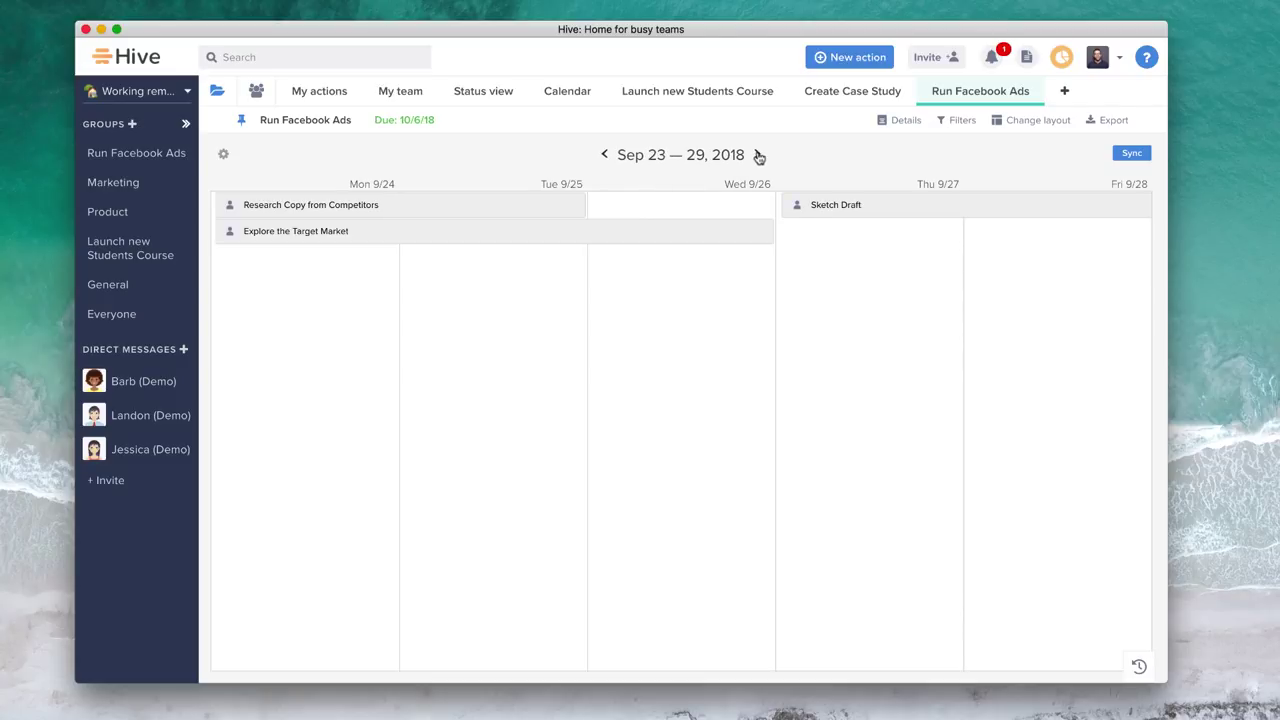
left_click(604, 155)
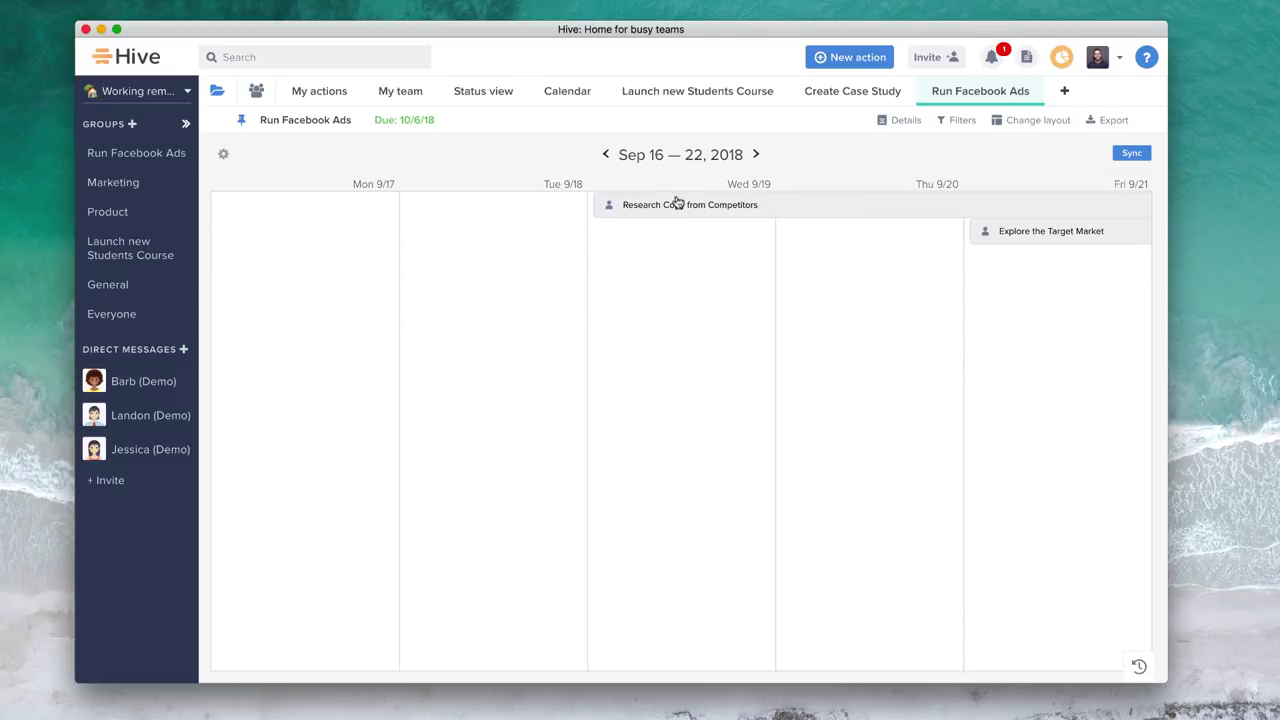
left_click(680, 204)
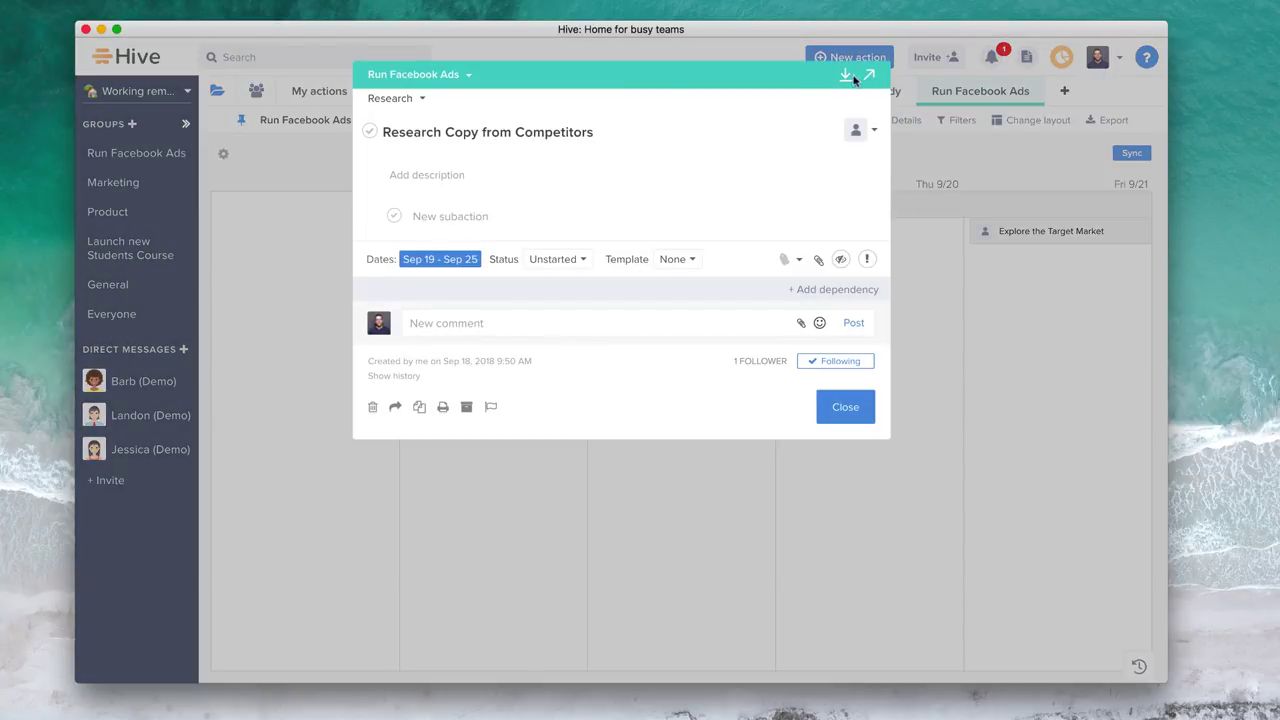
left_click(937, 140)
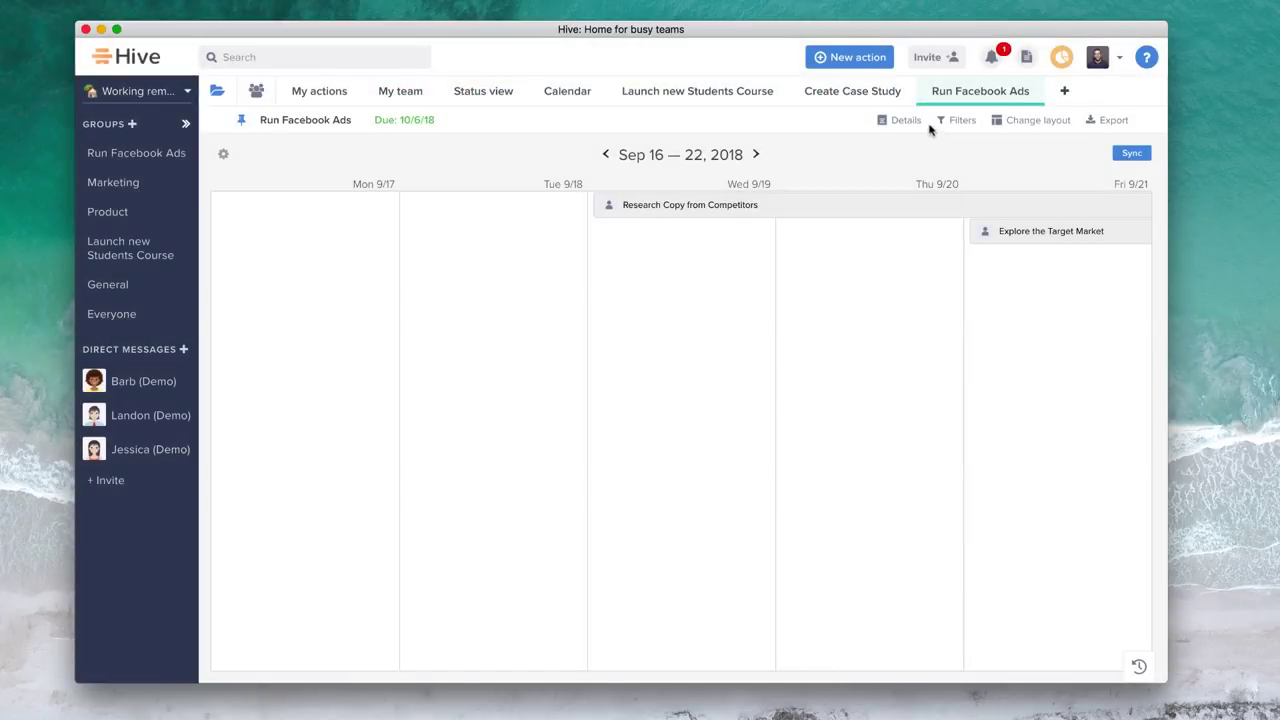
Return the project to Gantt layout and assign Research Copy from Competitors to yourself
left_click(1017, 122)
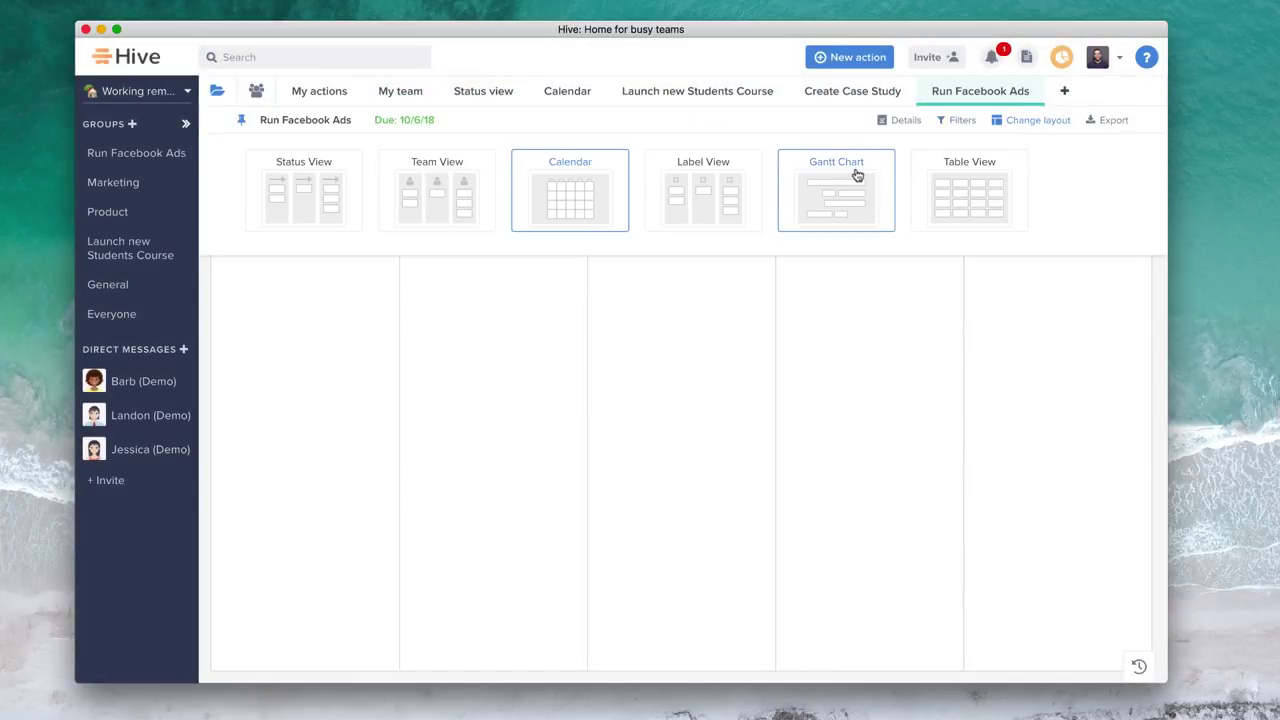
left_click(857, 175)
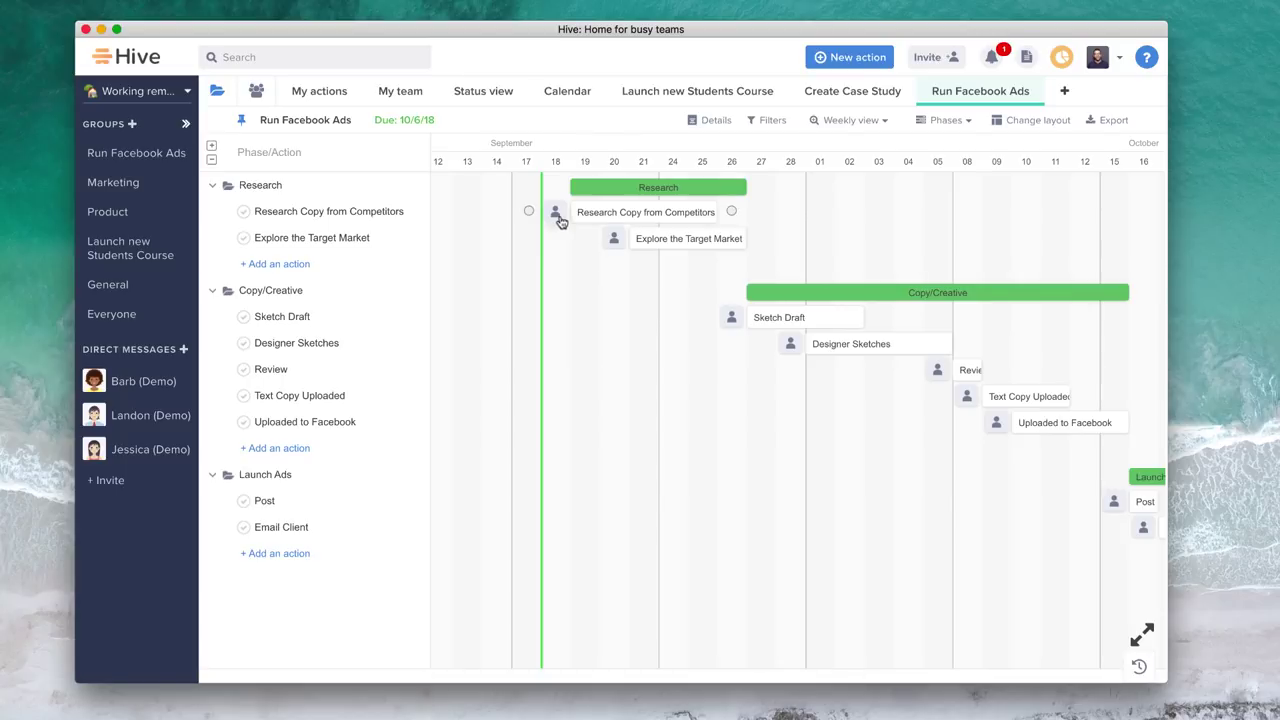
left_click(556, 215)
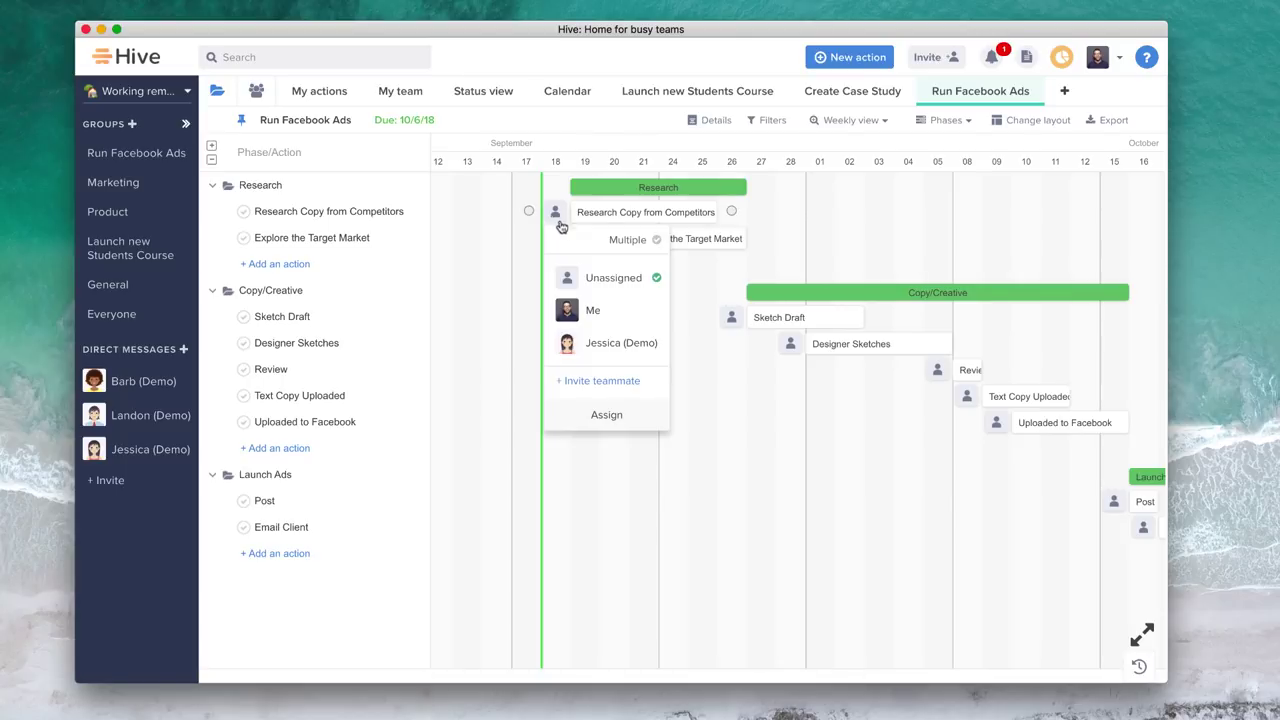
left_click(606, 318)
Assign Explore the Target Market and Sketch Draft to the demo teammate, then start a teammate invite
left_click(612, 242)
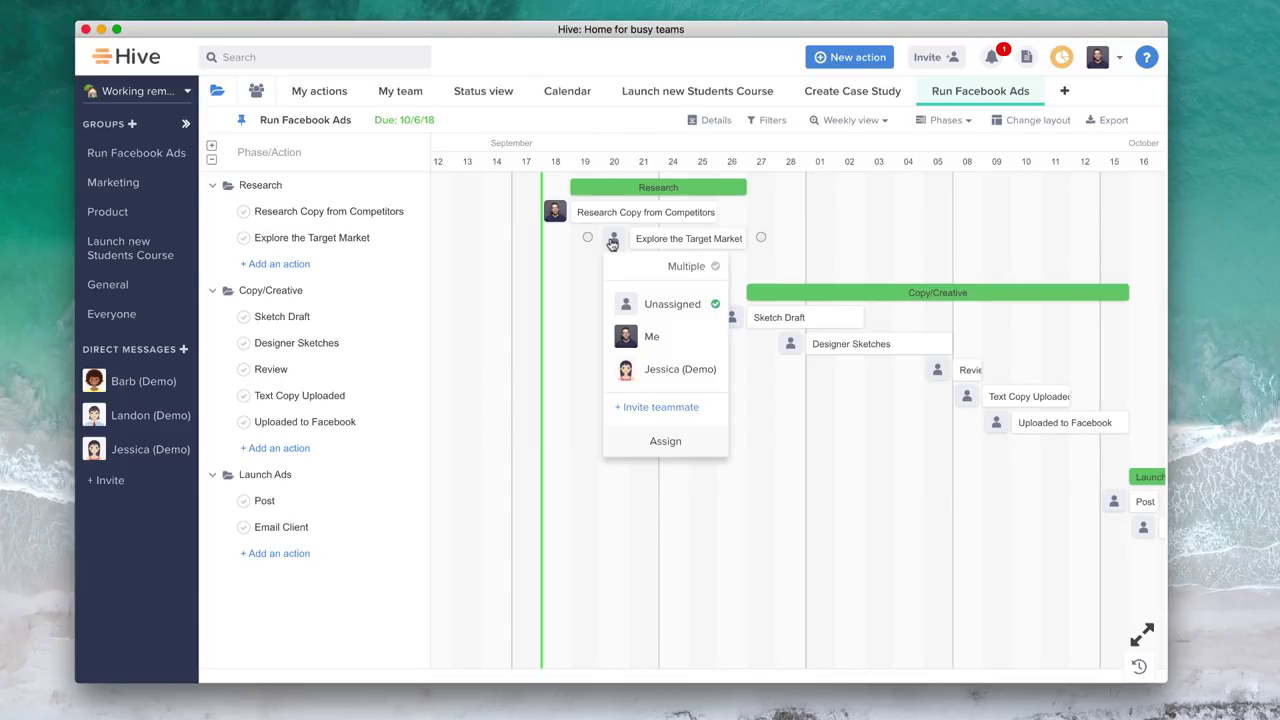
left_click(651, 368)
left_click(732, 318)
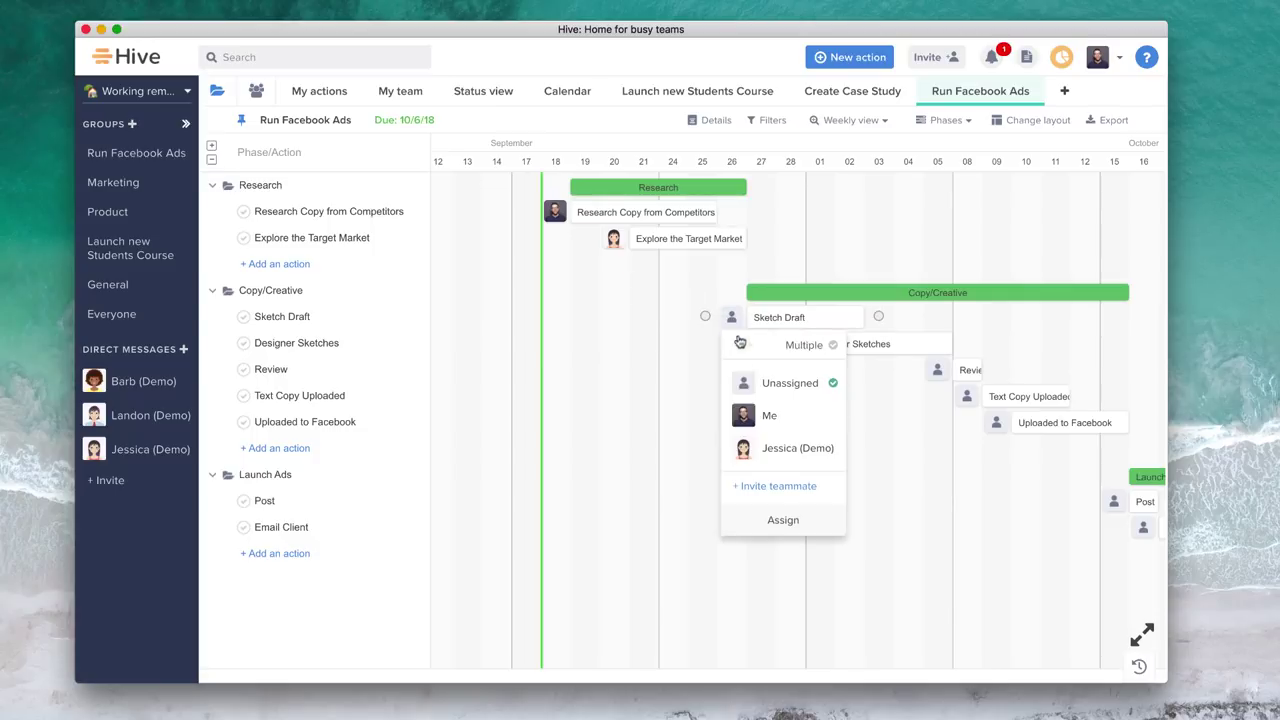
left_click(776, 452)
left_click(790, 345)
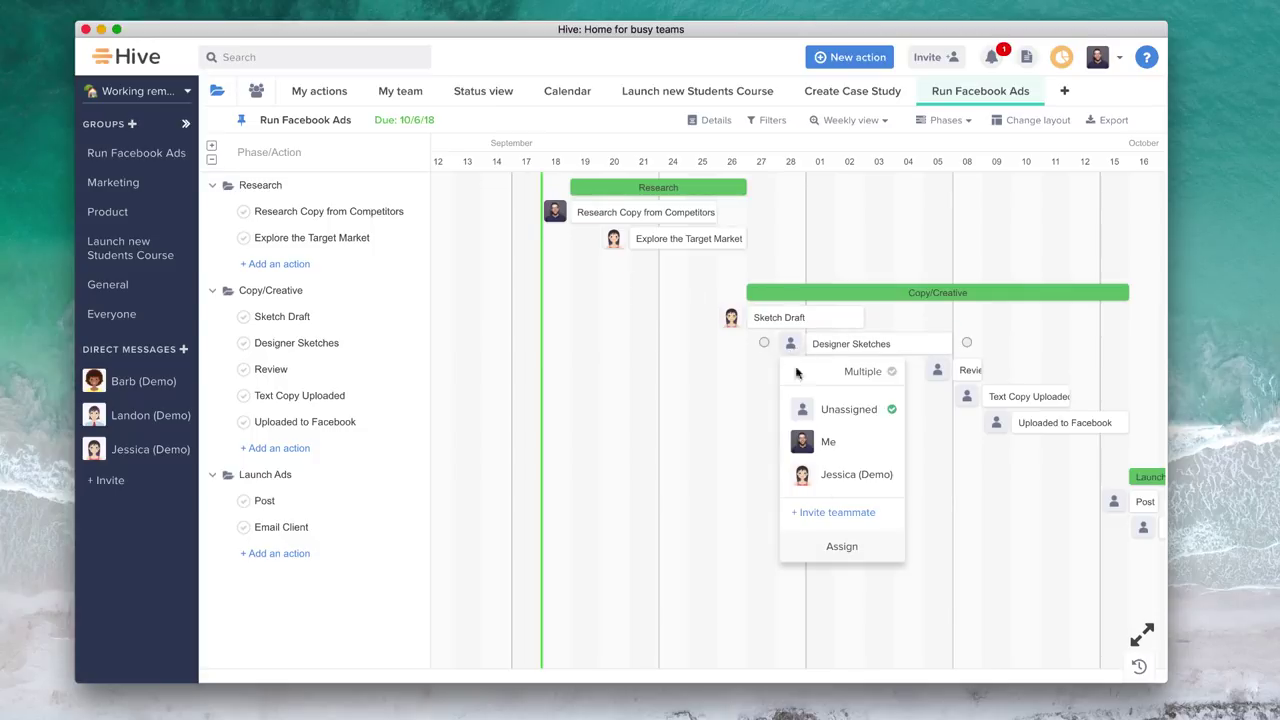
left_click(838, 512)
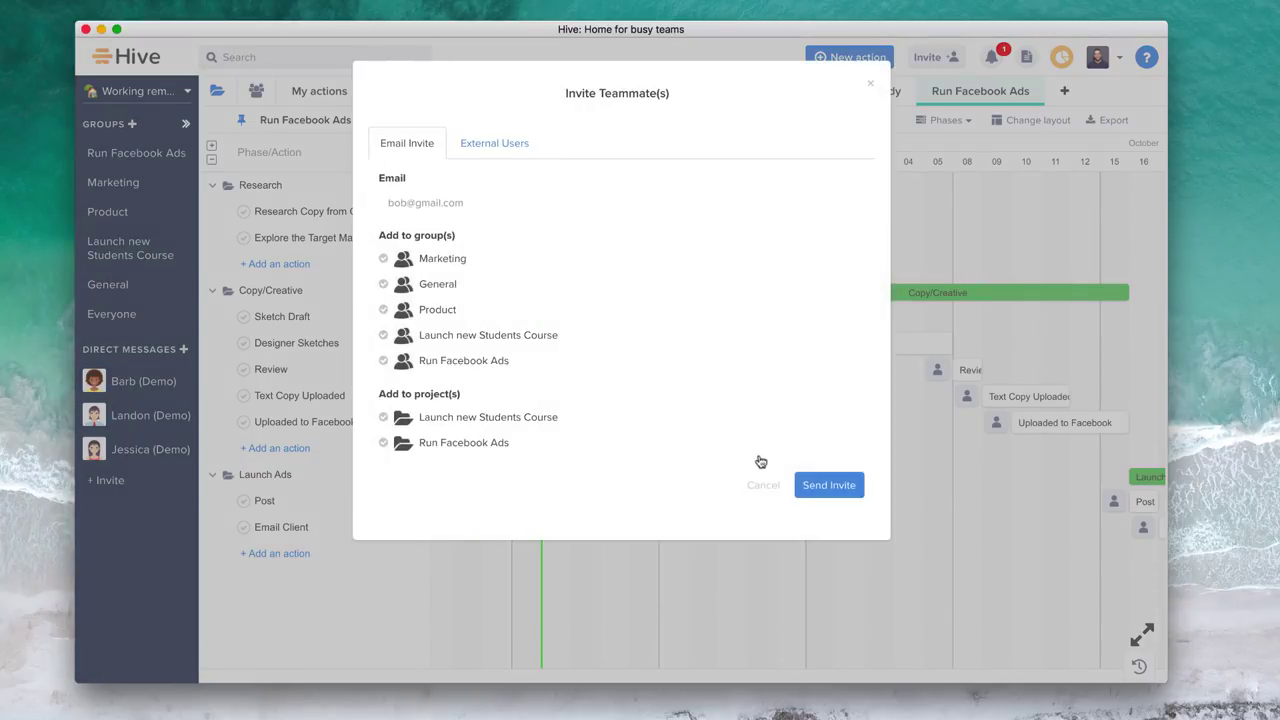
Tick Marketing and Launch new Students Course in the invite form, then dismiss it unsent
left_click(491, 145)
left_click(425, 144)
left_click(437, 268)
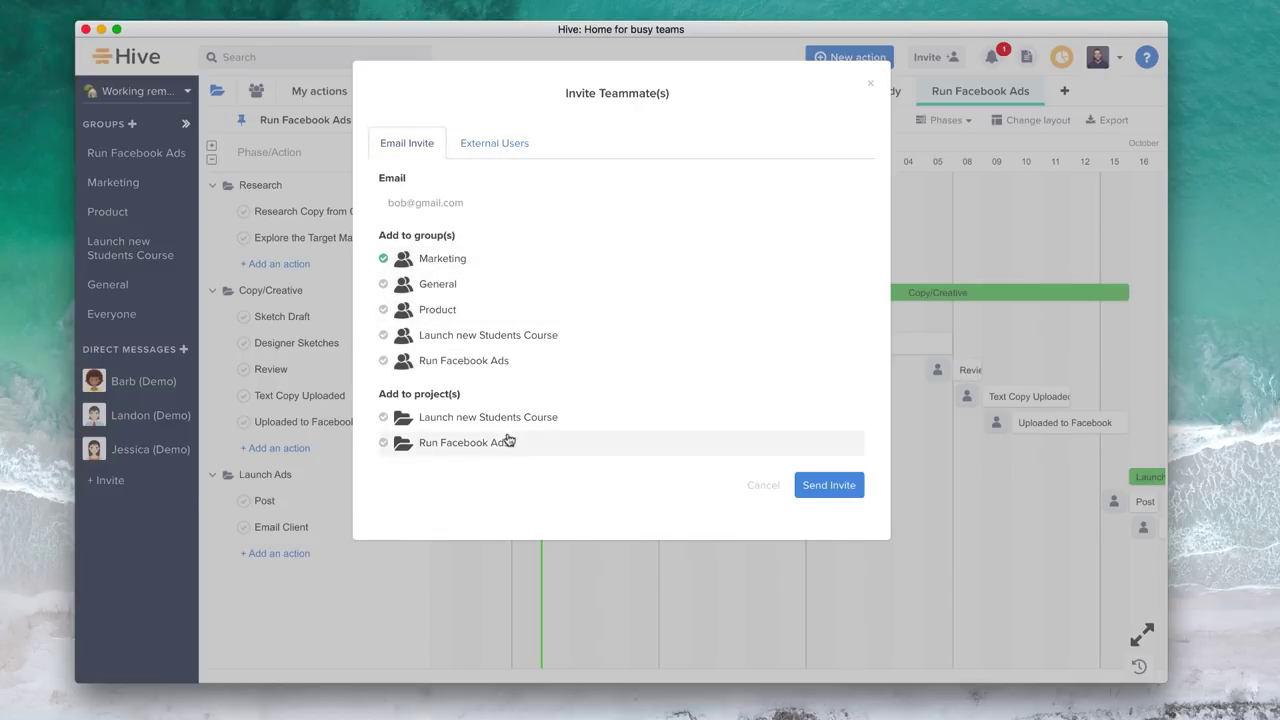
left_click(500, 420)
left_click(828, 490)
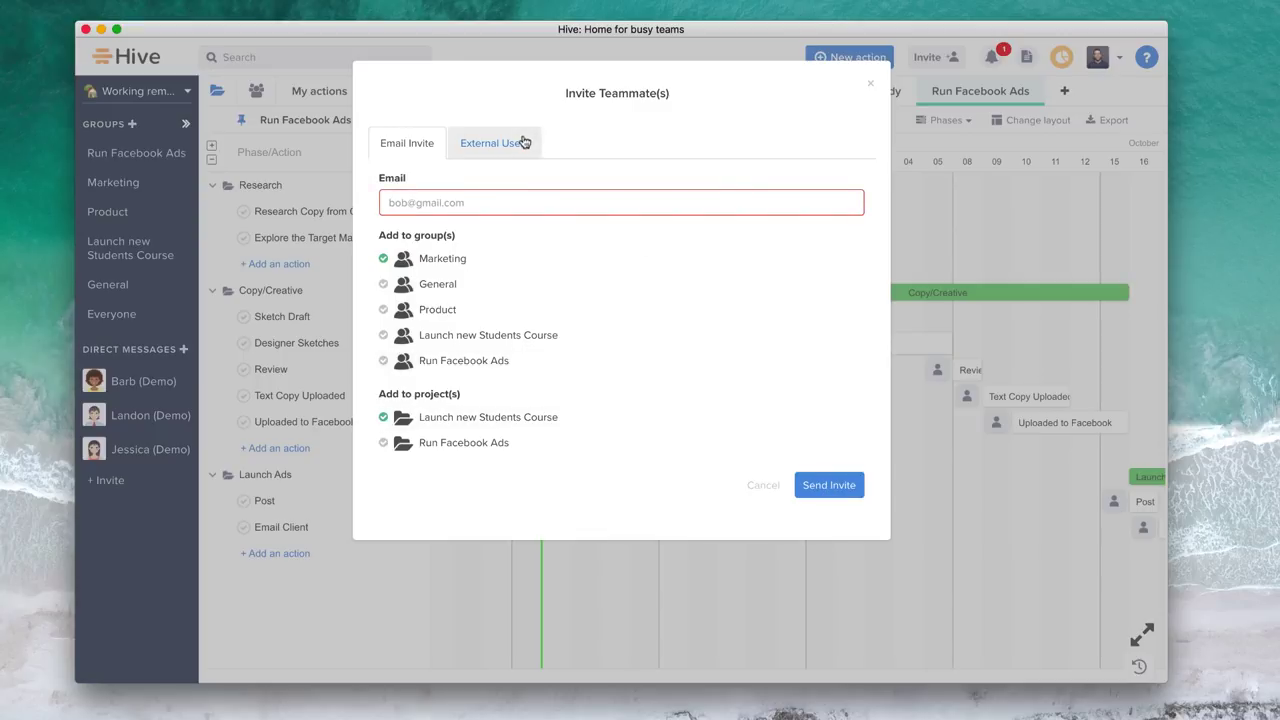
key("Escape")
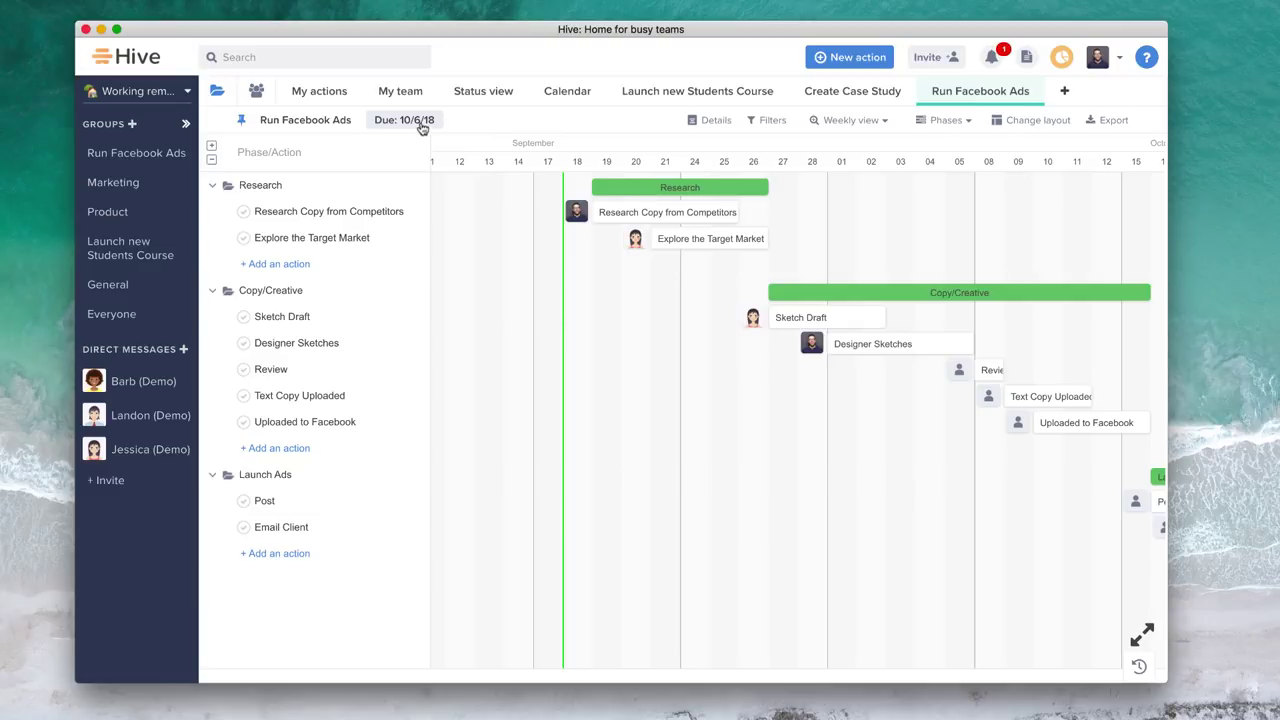
left_click(1098, 124)
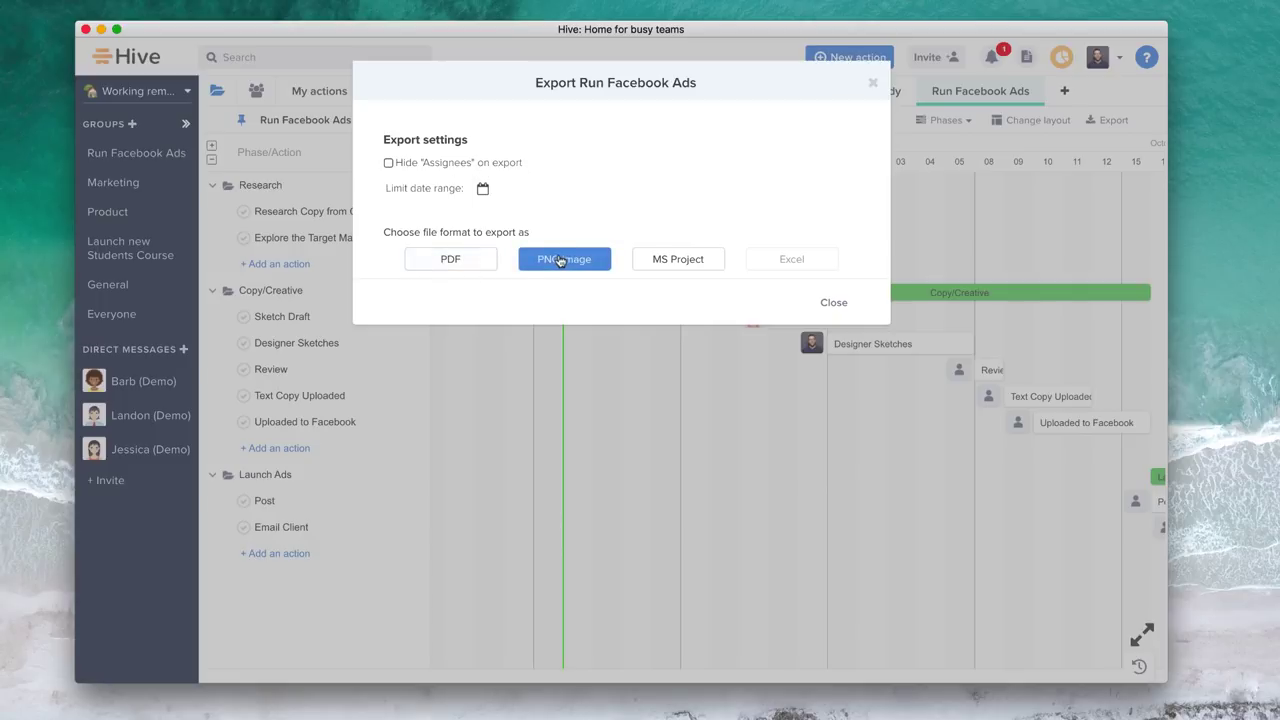
left_click(873, 86)
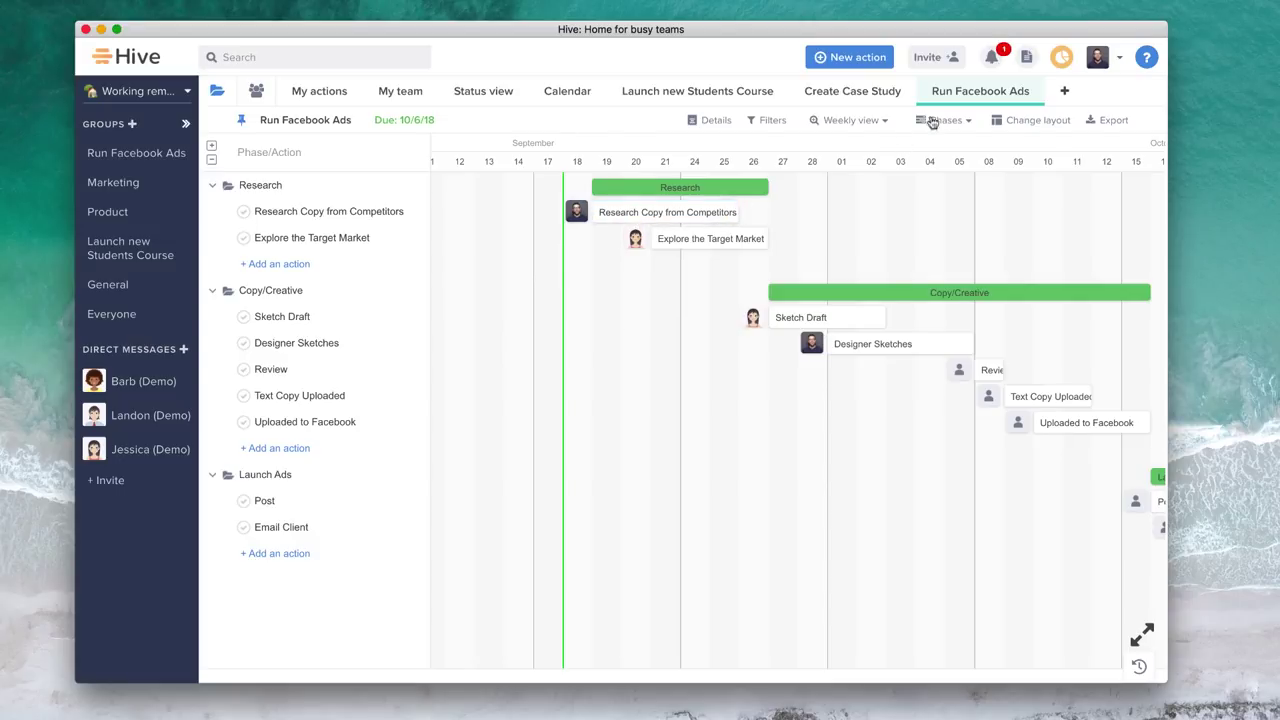
On the team board, give Post to yourself and Review to the demo teammate
left_click(1006, 121)
left_click(438, 192)
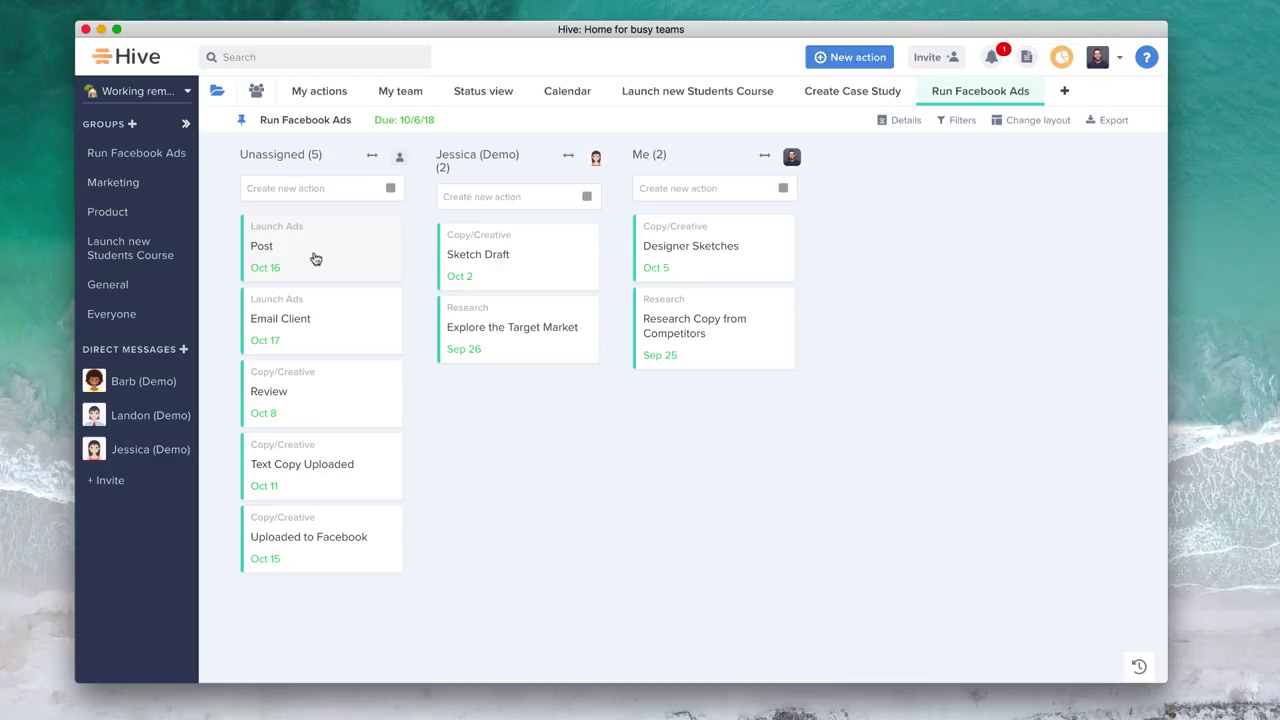
left_click_drag(315, 259, 669, 240)
left_click_drag(363, 317, 540, 340)
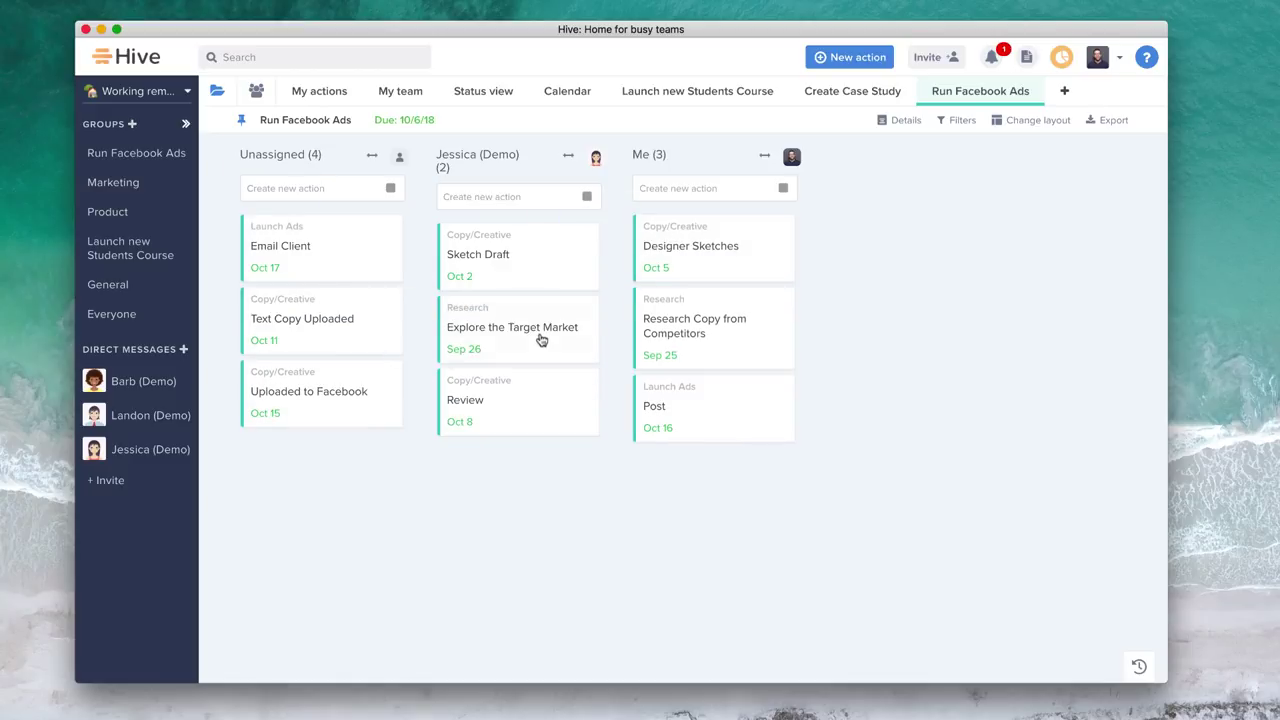
Give Uploaded to Facebook and Email Client to yourself, then switch to the Gantt chart
left_click_drag(363, 374, 700, 395)
left_click_drag(330, 275, 690, 305)
left_click(1036, 120)
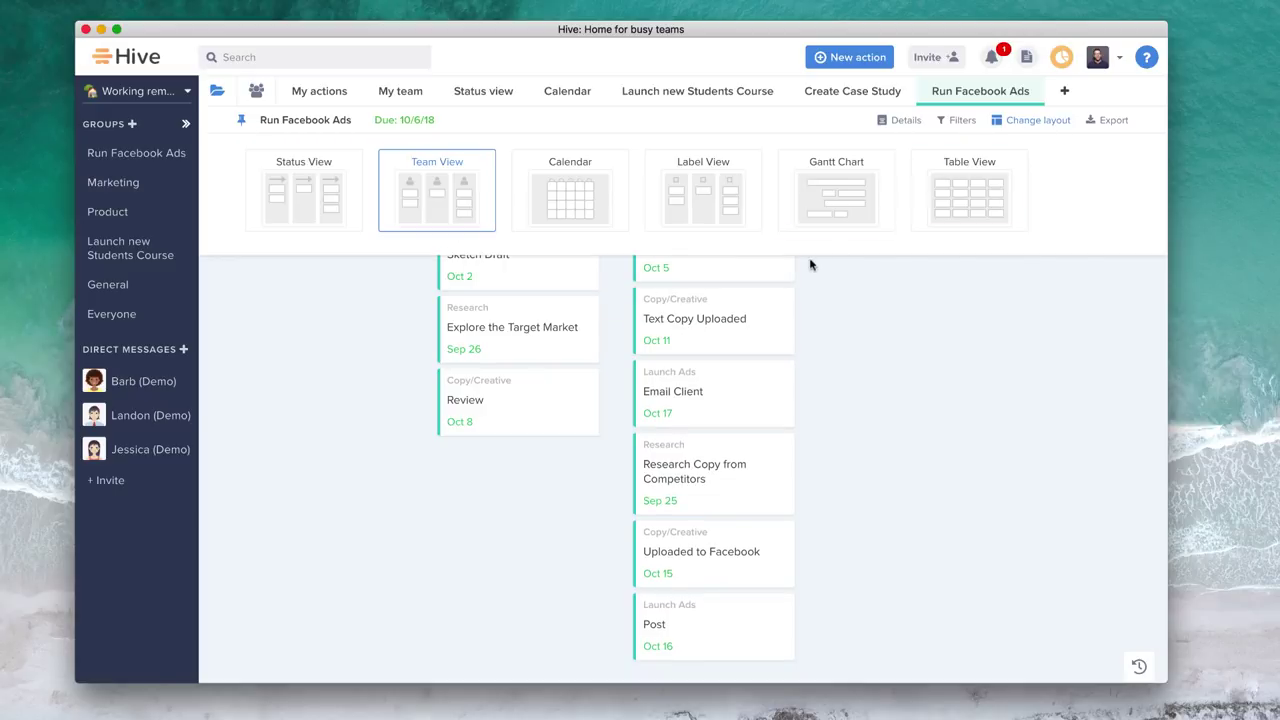
left_click(831, 209)
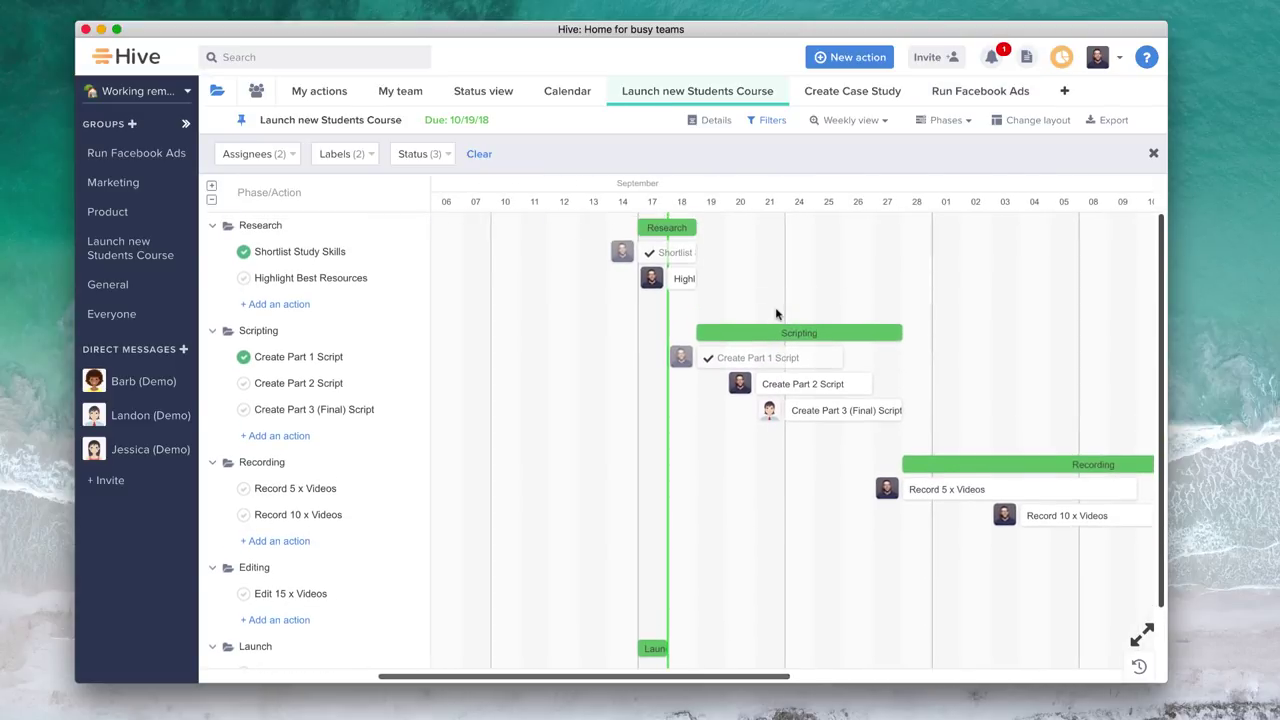
Change the Launch new Students Course Gantt timeline from Weekly to Yearly view
scroll(776, 314, "right", 10)
scroll(776, 314, "down", 2)
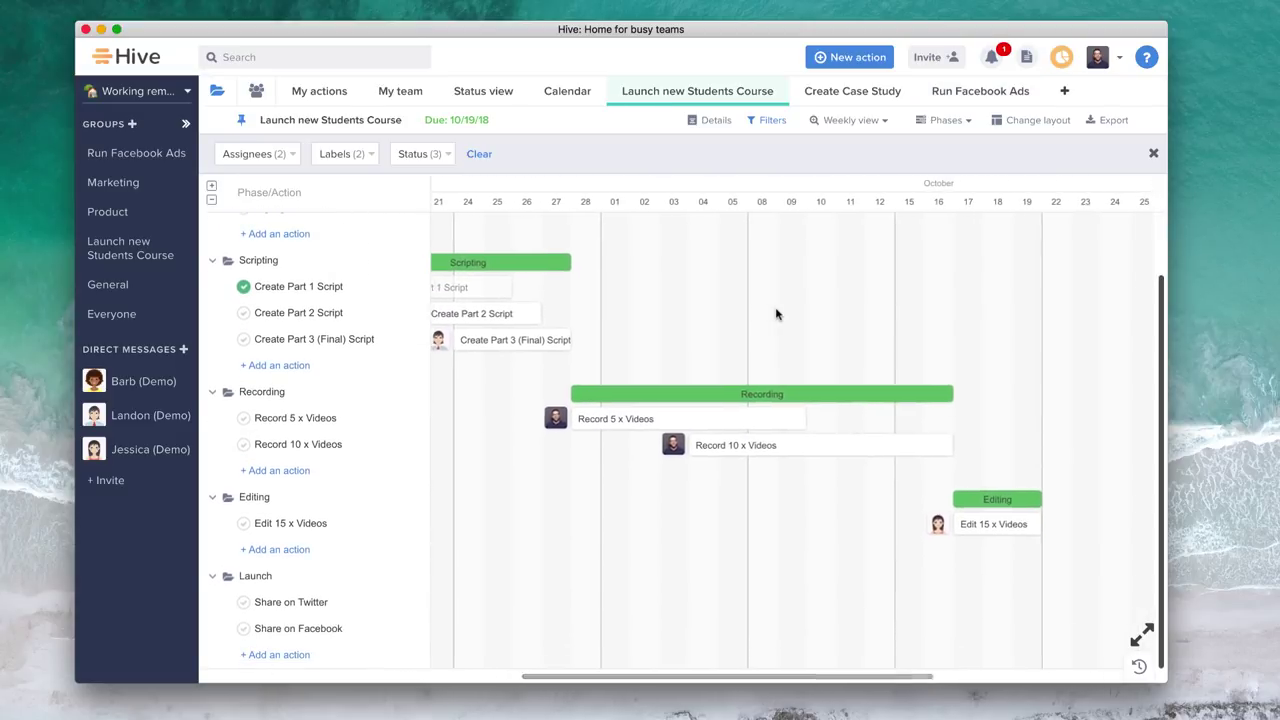
scroll(776, 314, "left", 10)
scroll(760, 314, "up", 2)
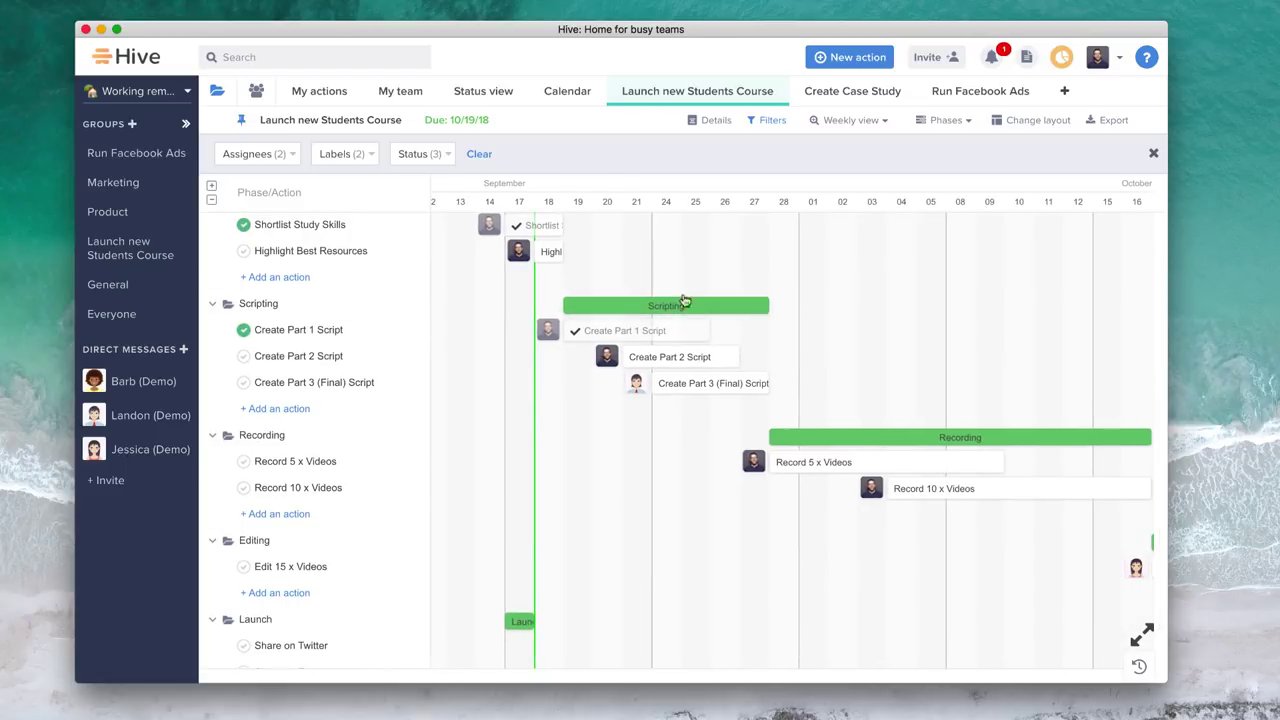
scroll(690, 300, "left", 2)
scroll(690, 300, "up", 1)
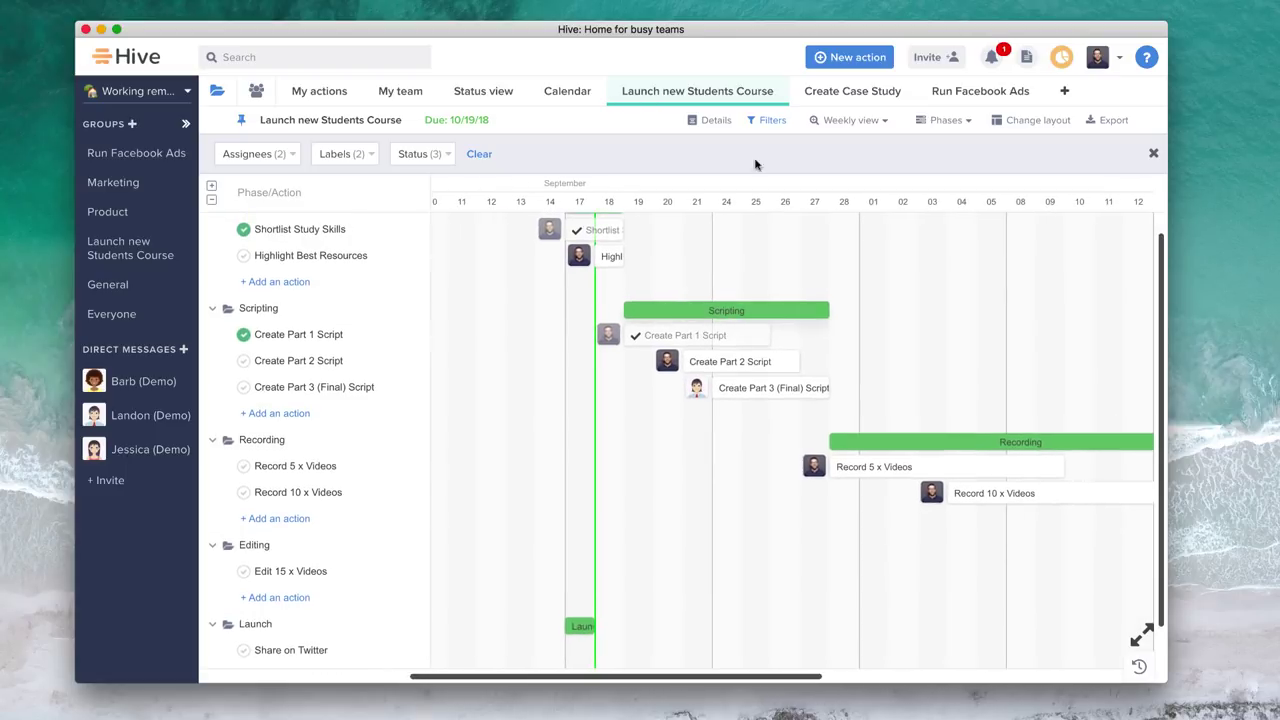
left_click(836, 122)
left_click(846, 197)
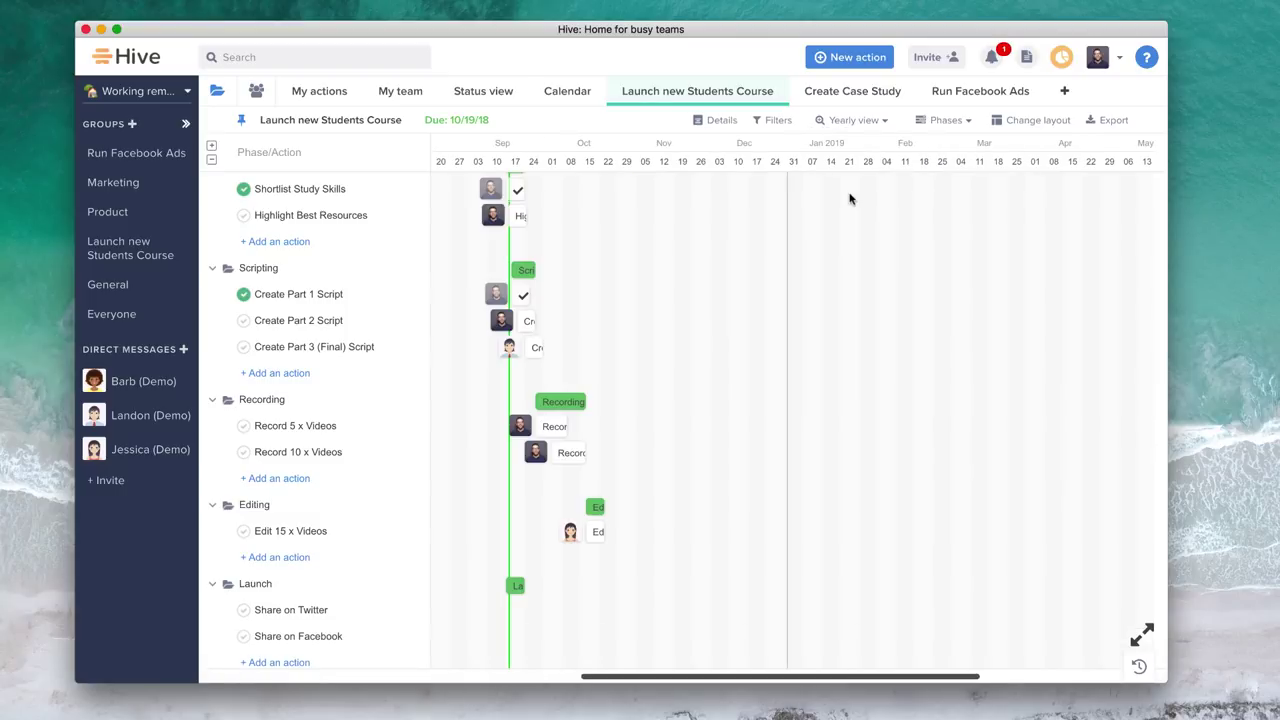
Scroll to the start of the yearly timeline and open the account menu
scroll(774, 292, "left", 5)
scroll(774, 292, "up", 1)
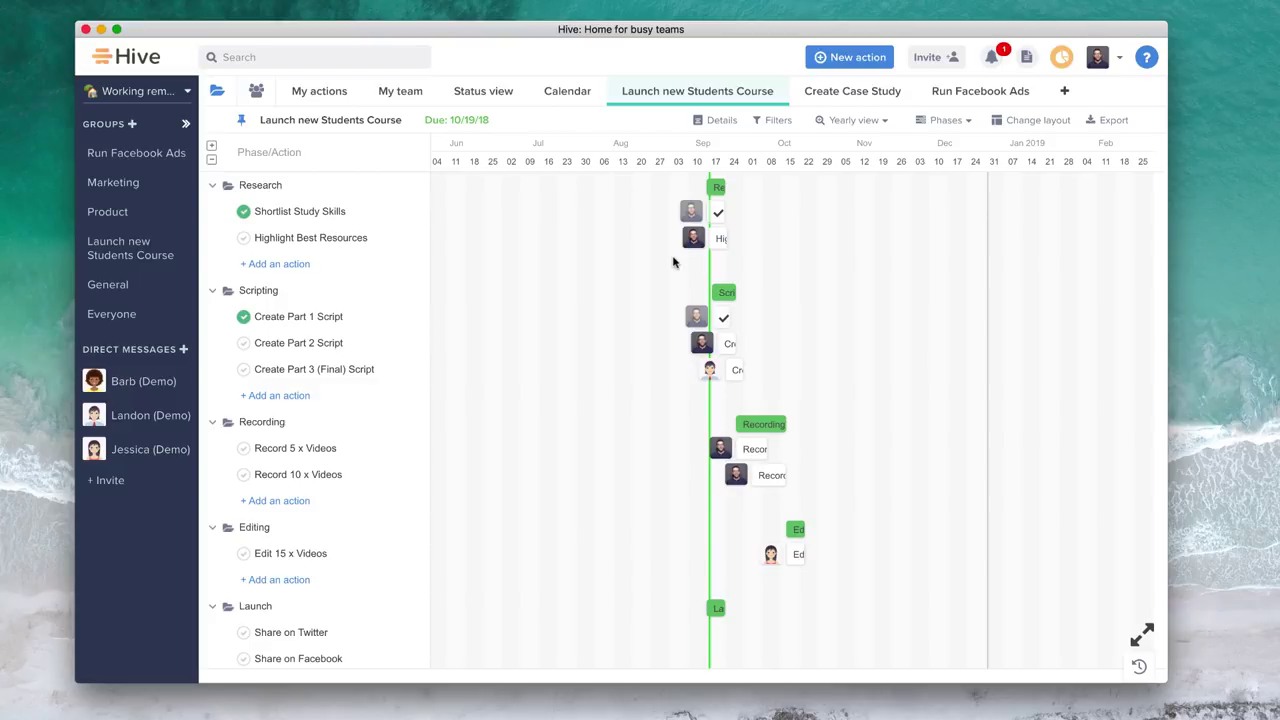
scroll(673, 262, "left", 1)
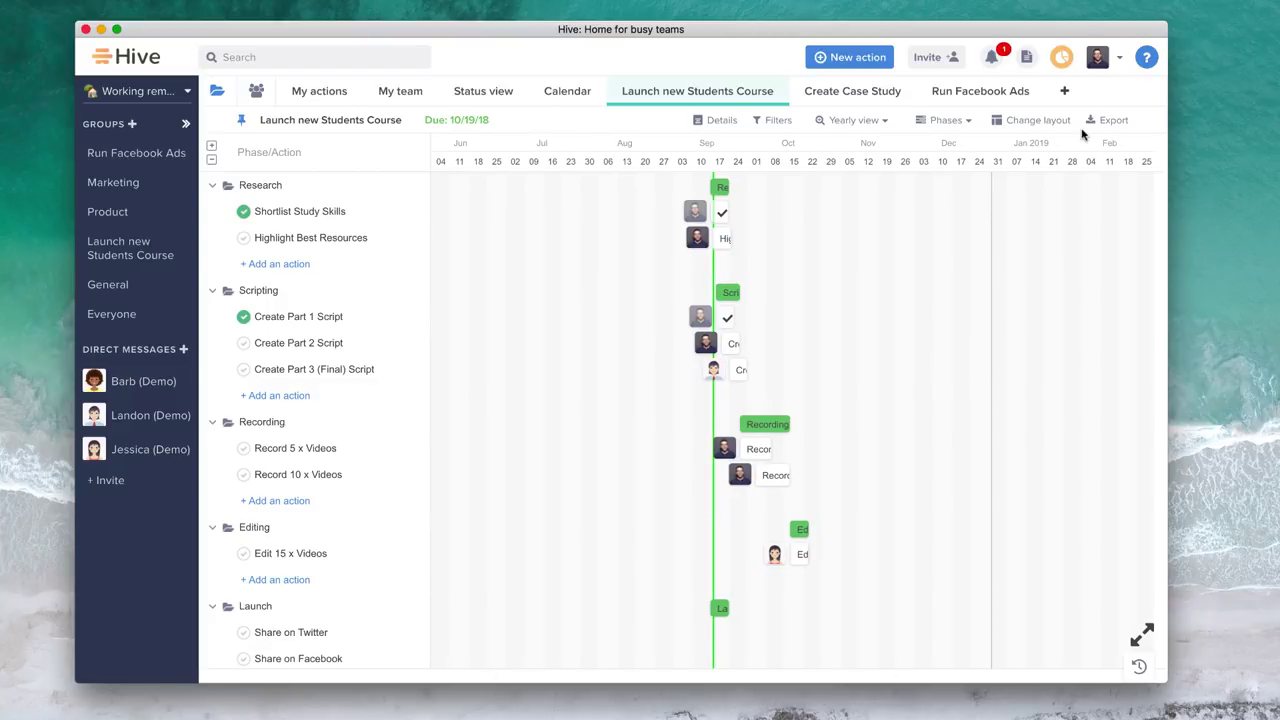
left_click(1098, 60)
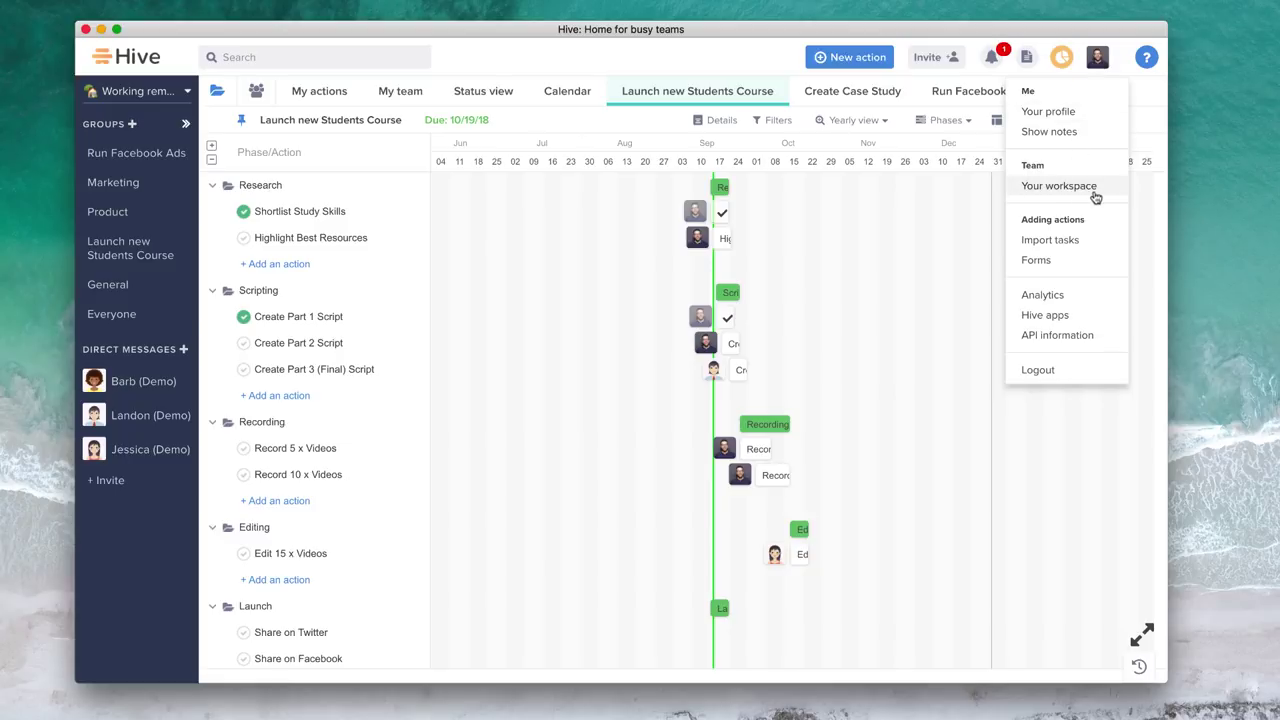
Open the Templates tab of Your workspace, starting and cancelling a new action template
left_click(1058, 186)
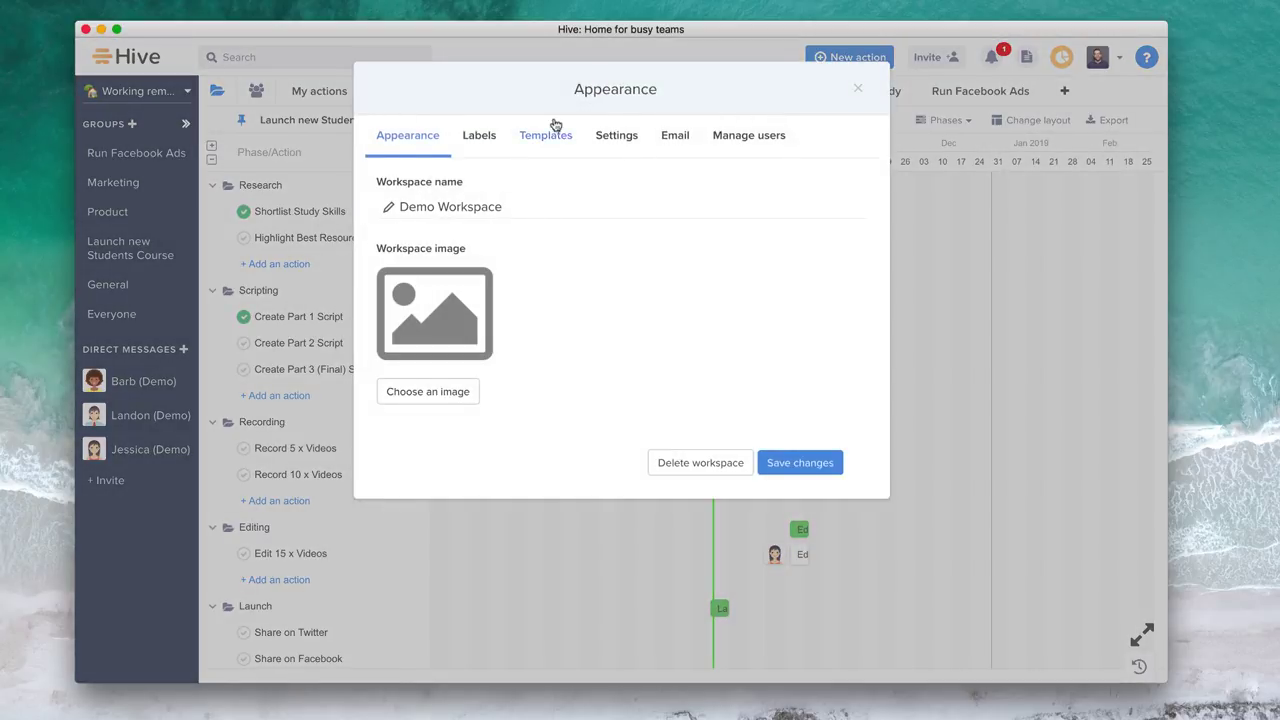
left_click(548, 135)
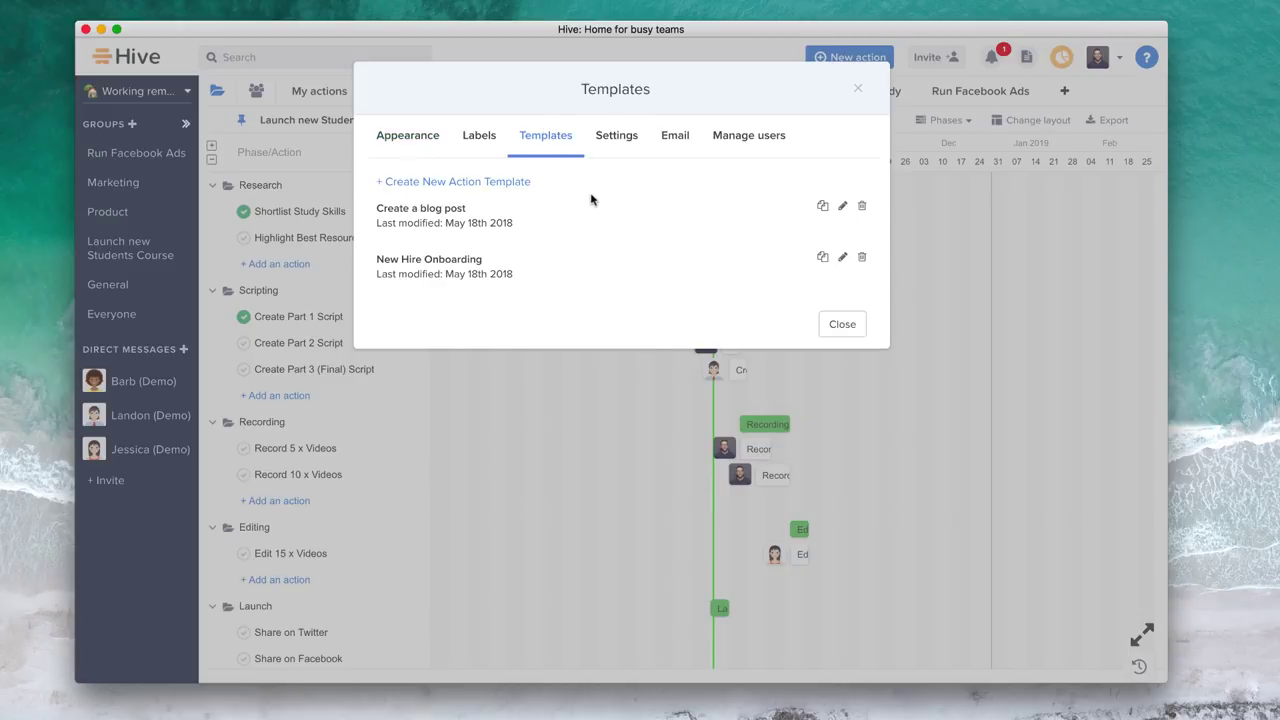
left_click(521, 183)
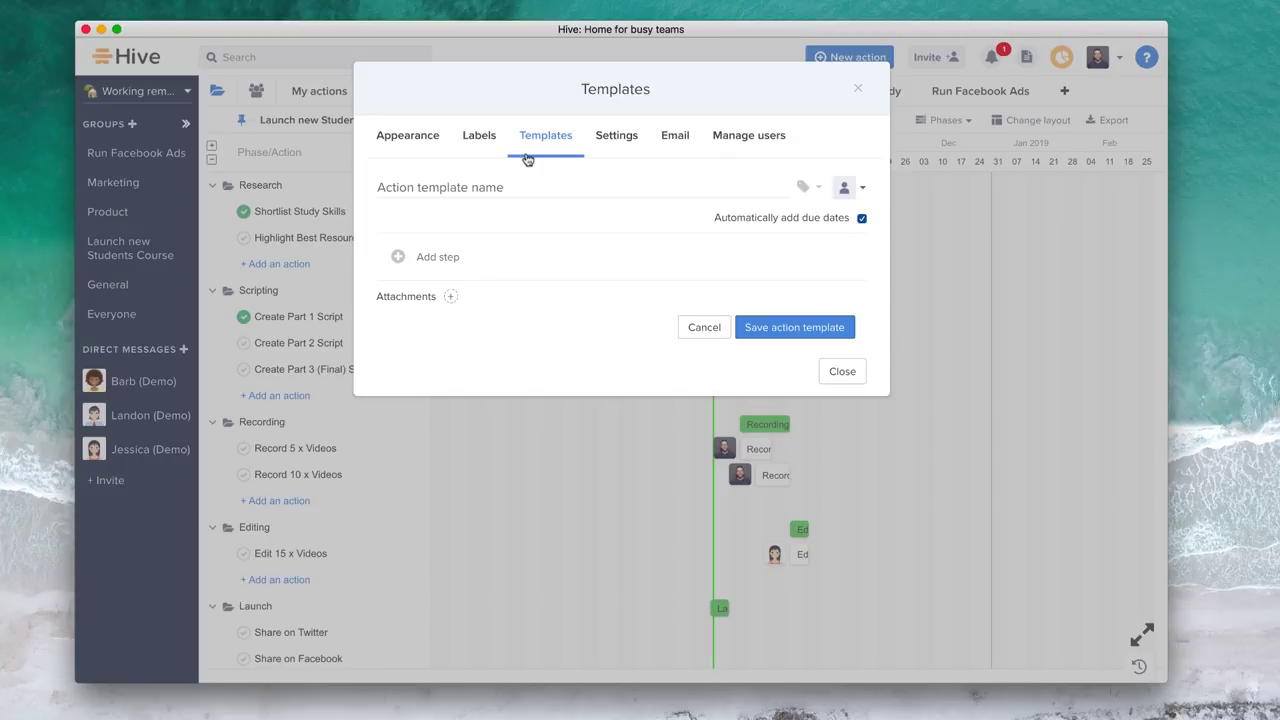
left_click(716, 330)
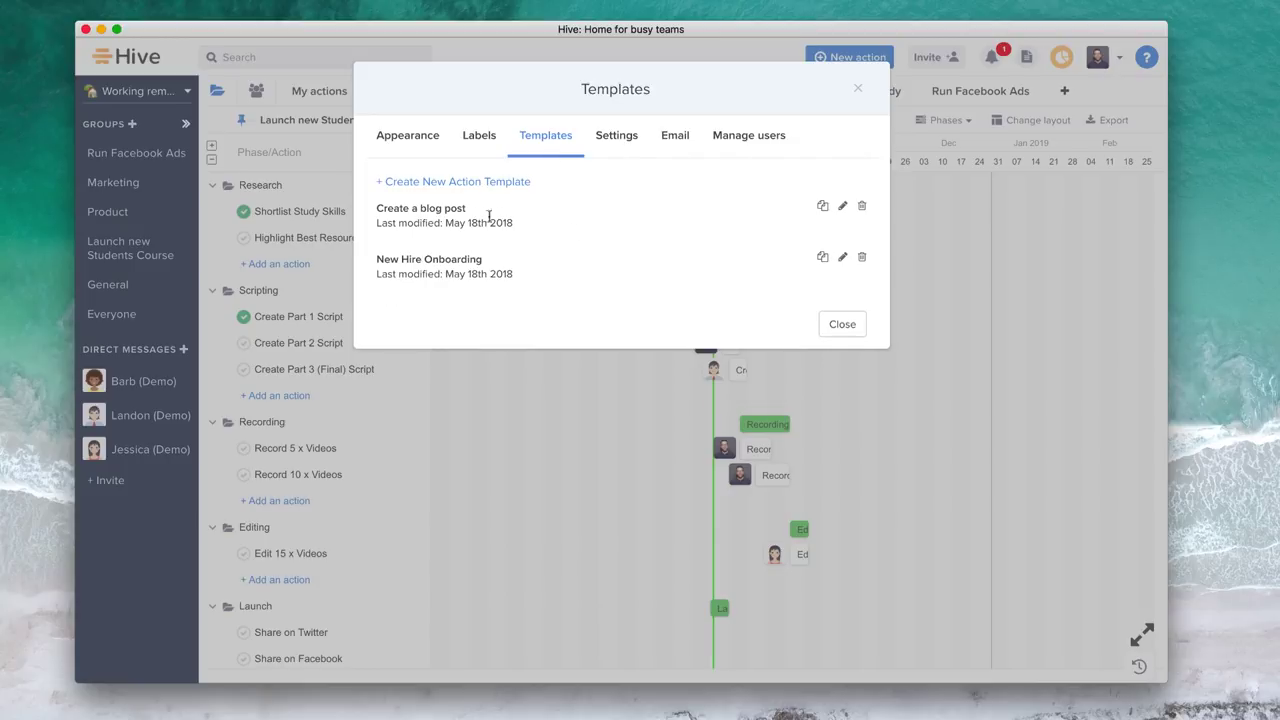
Give the Create a blog post template a teammate assignee, save it, and exit settings
left_click(842, 208)
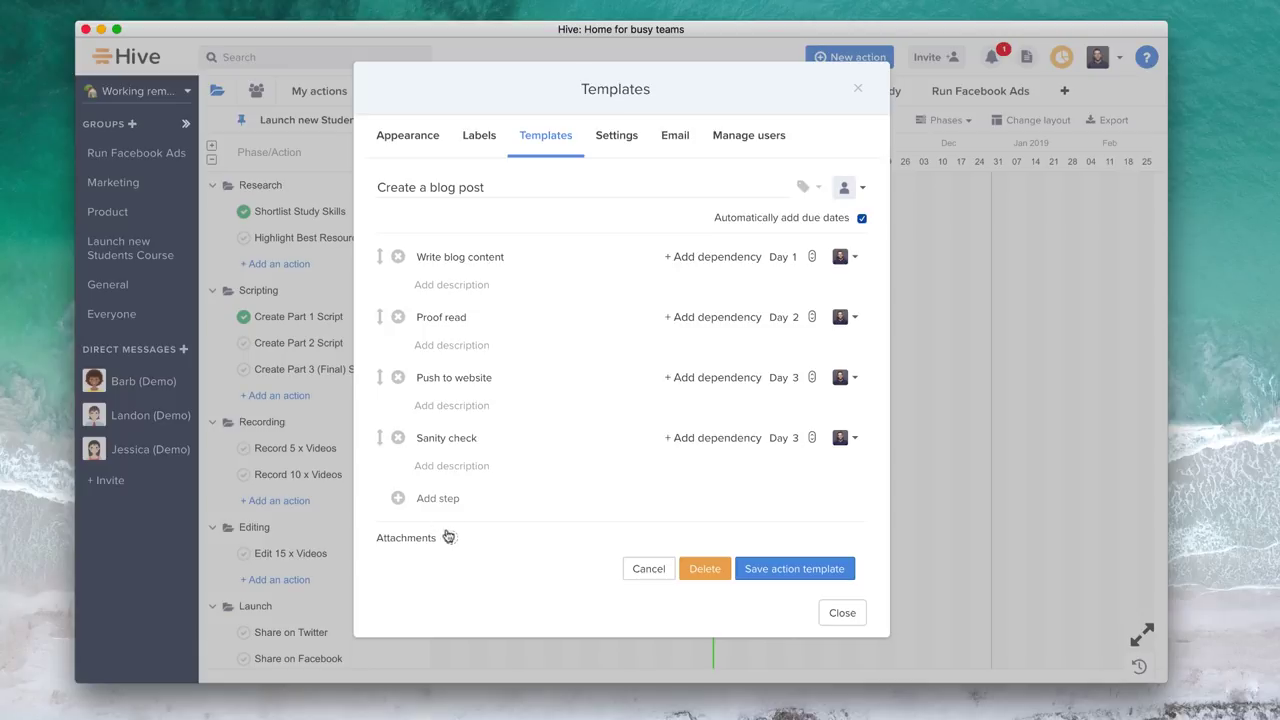
left_click(845, 195)
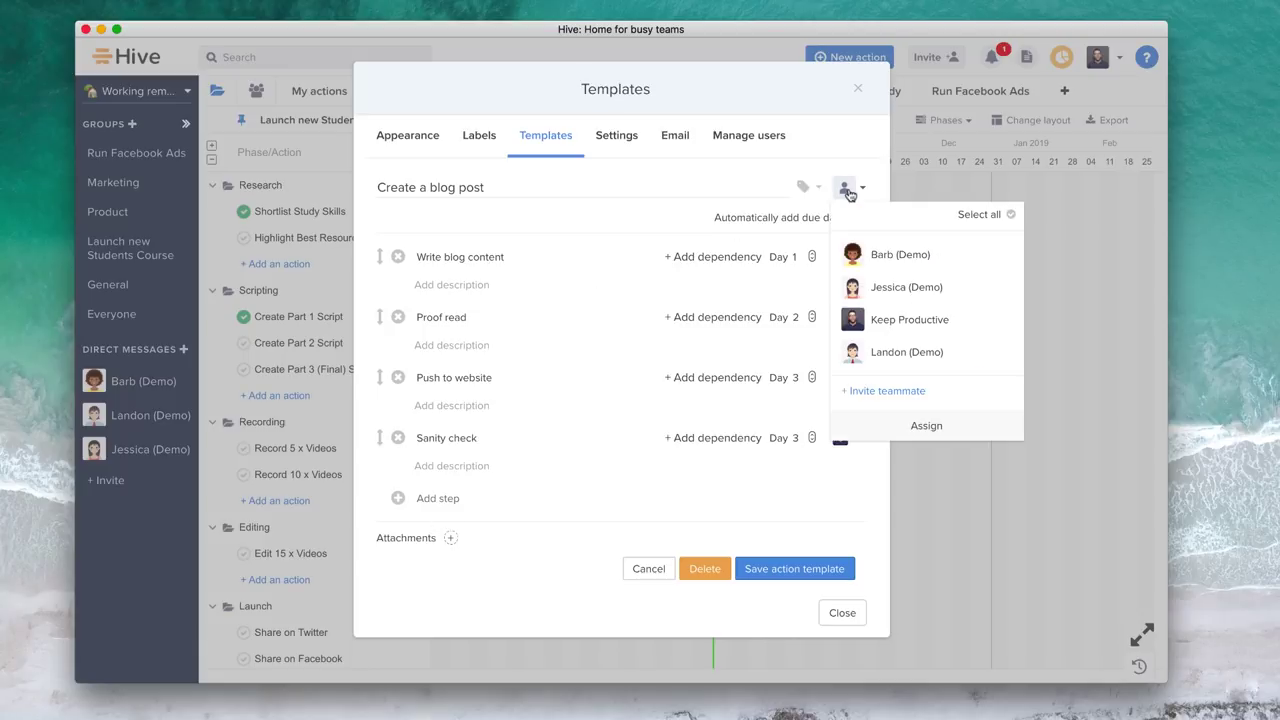
left_click(882, 254)
left_click(703, 227)
left_click(775, 568)
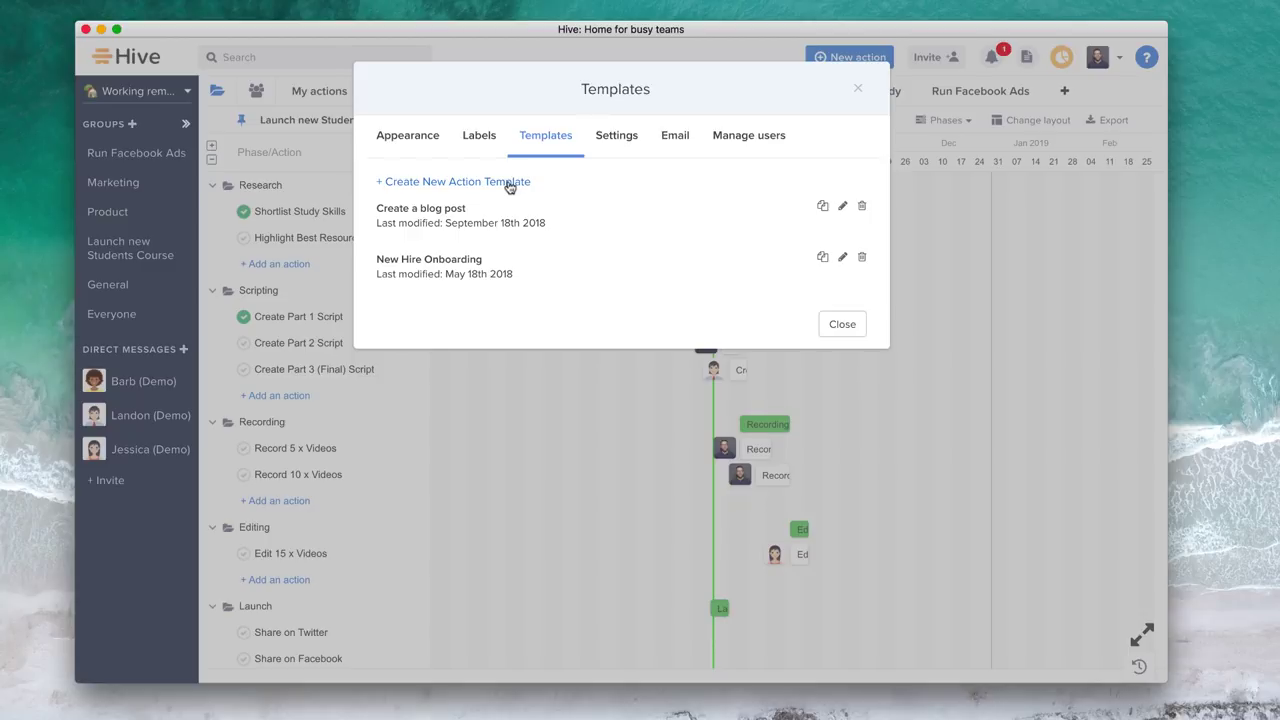
key("Escape")
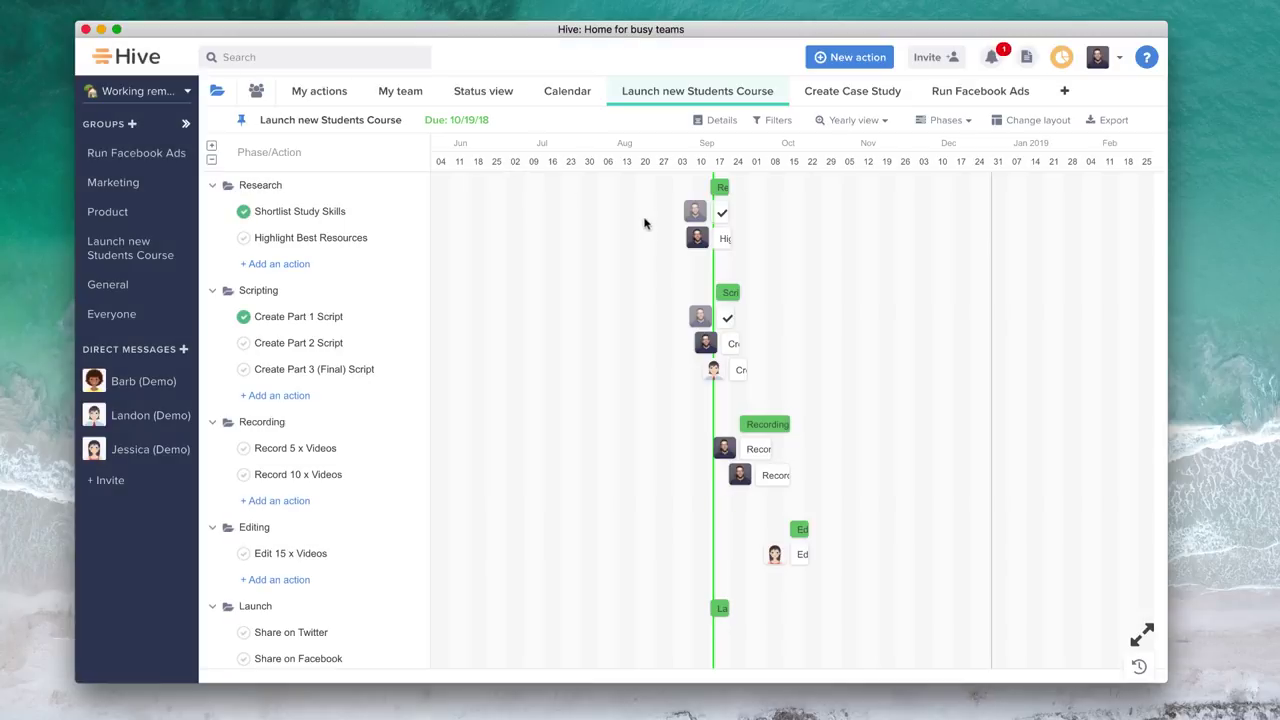
left_click(725, 241)
left_click(725, 241)
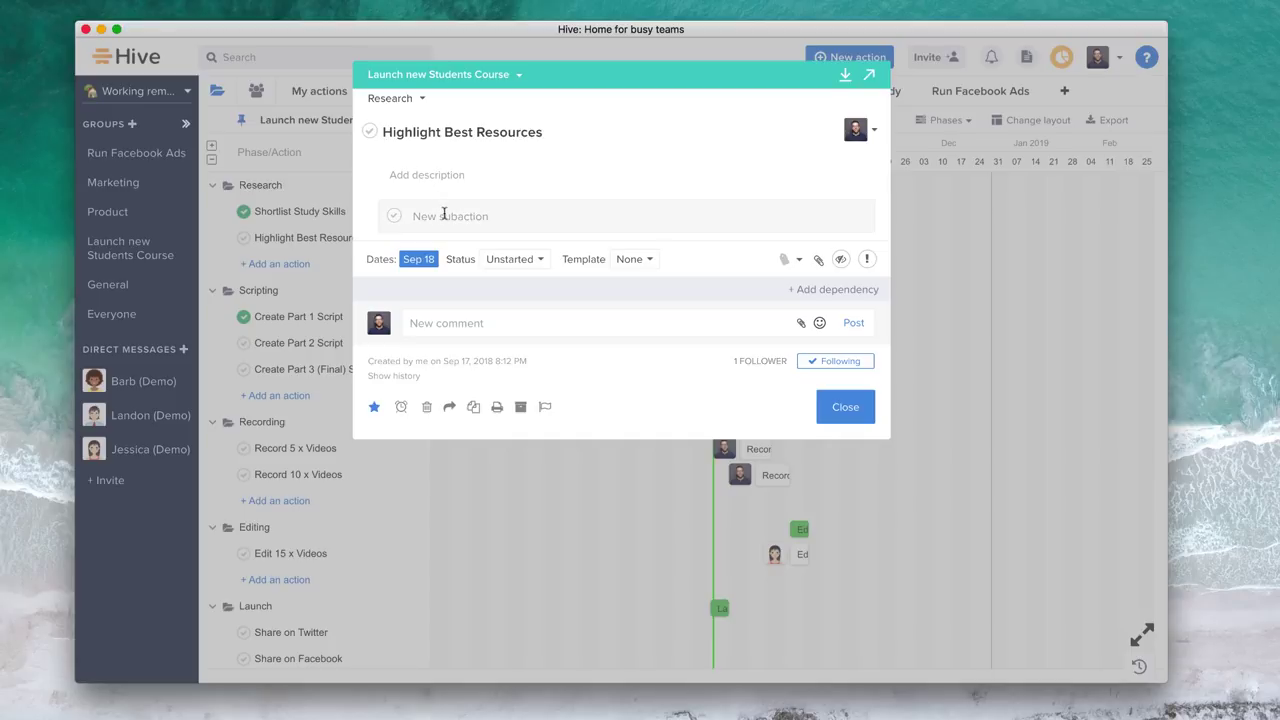
left_click(418, 260)
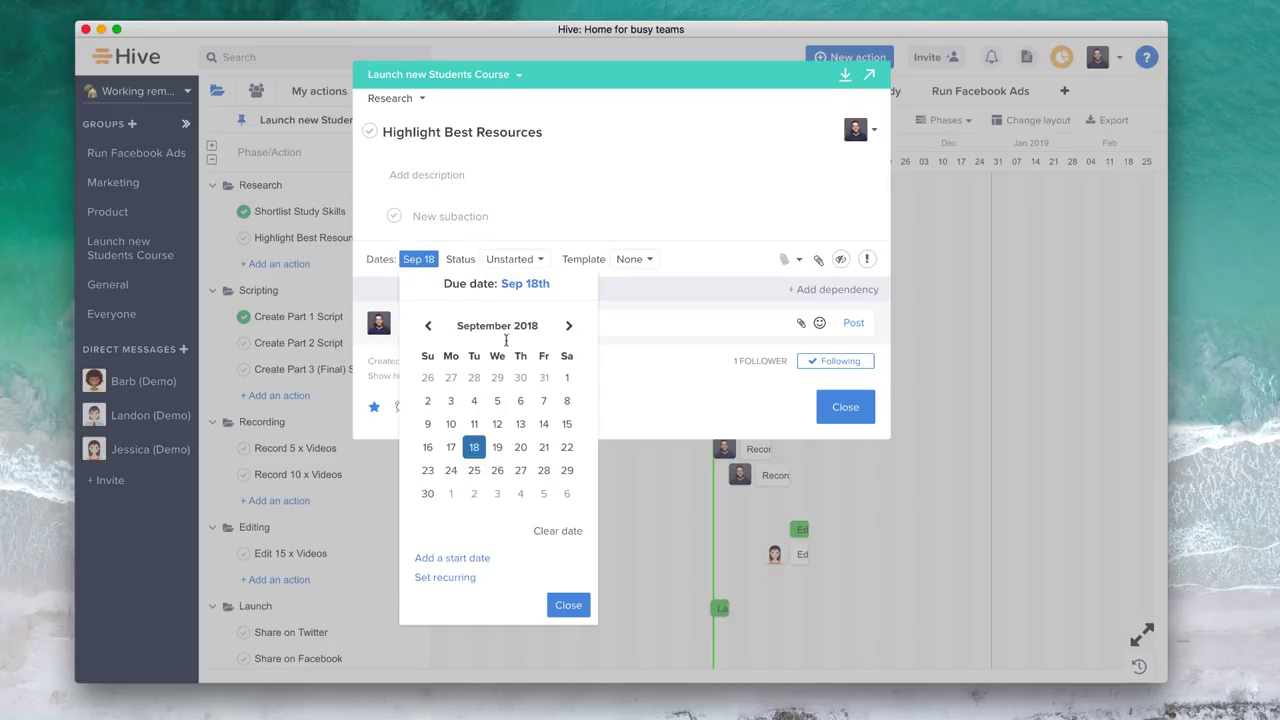
left_click(520, 447)
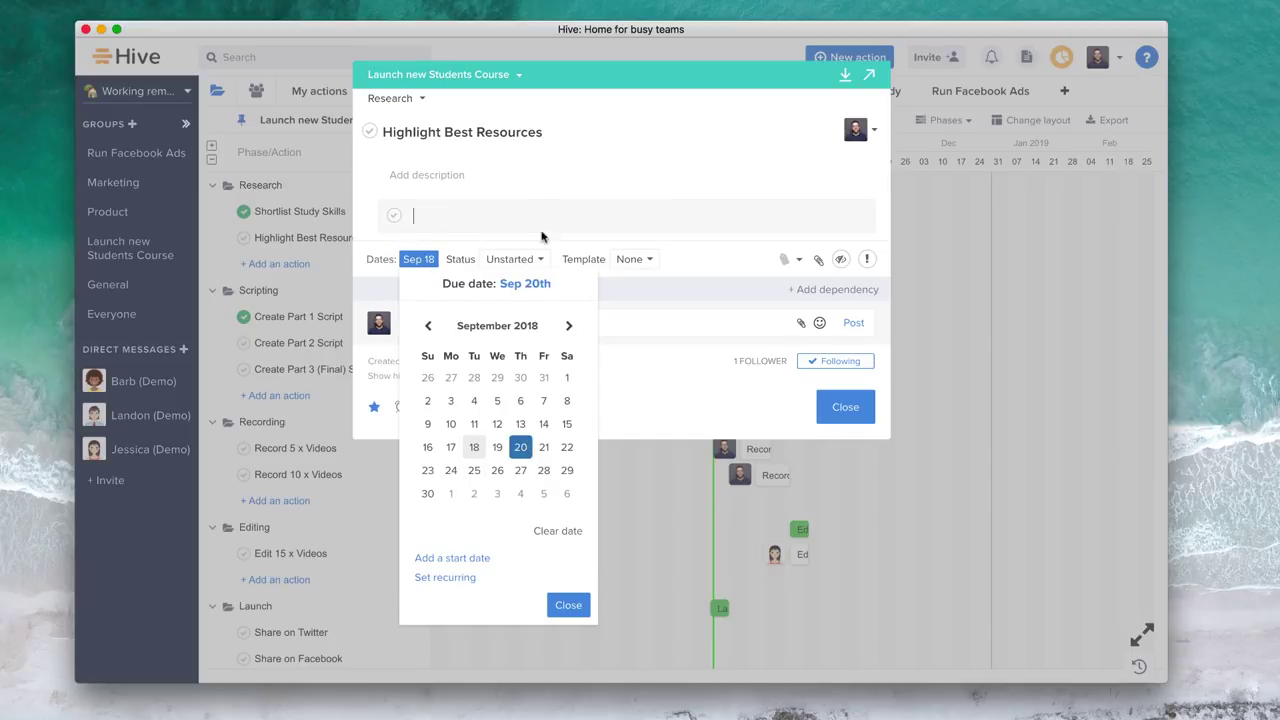
left_click(543, 240)
left_click(529, 259)
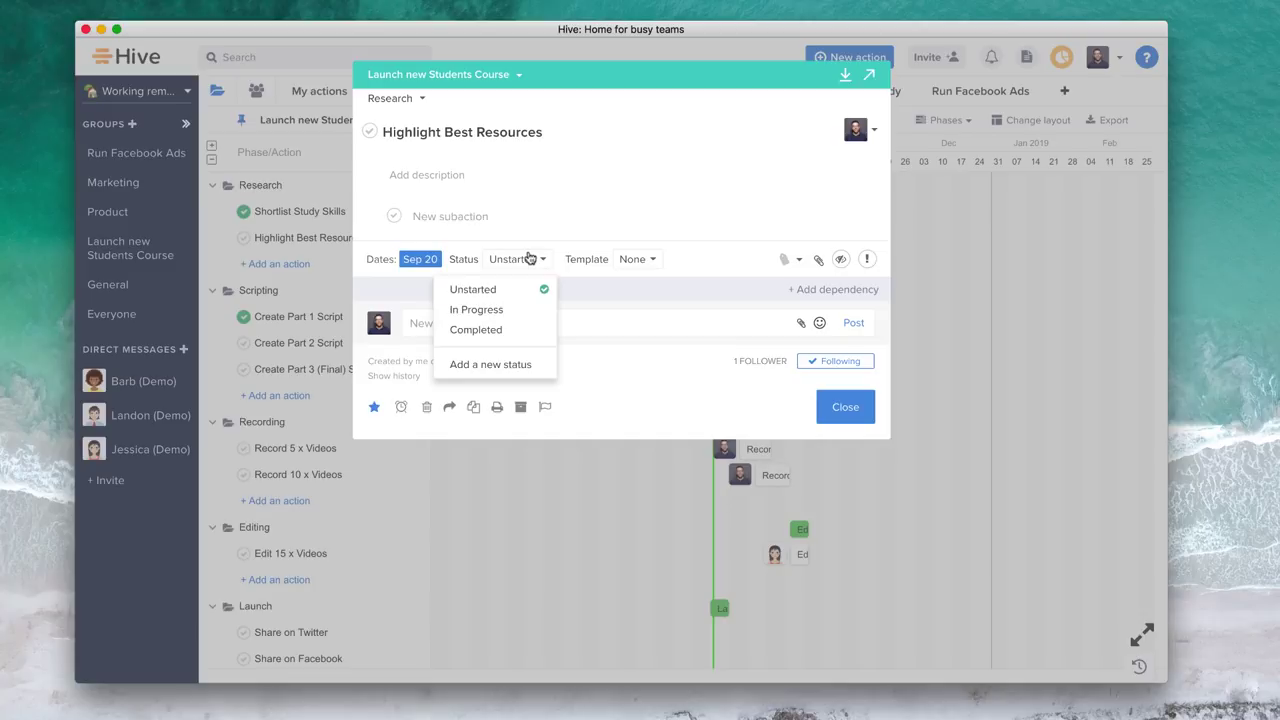
left_click(521, 312)
left_click(655, 262)
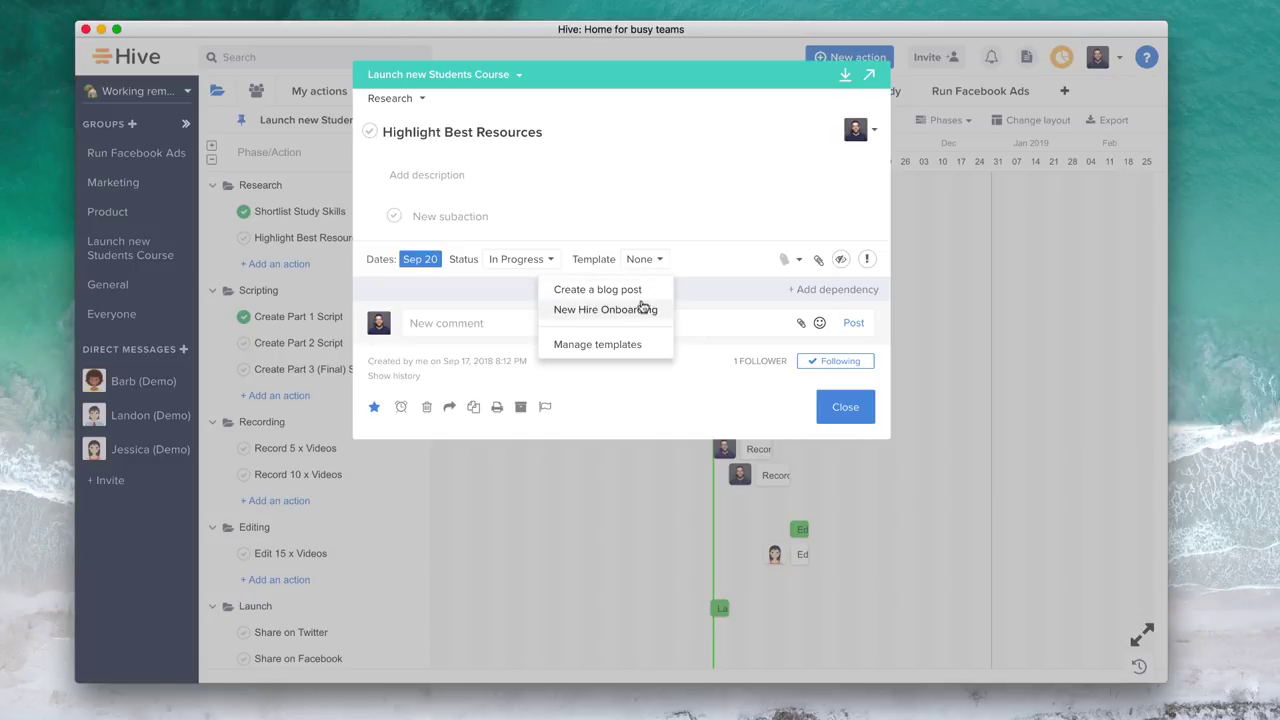
left_click(633, 290)
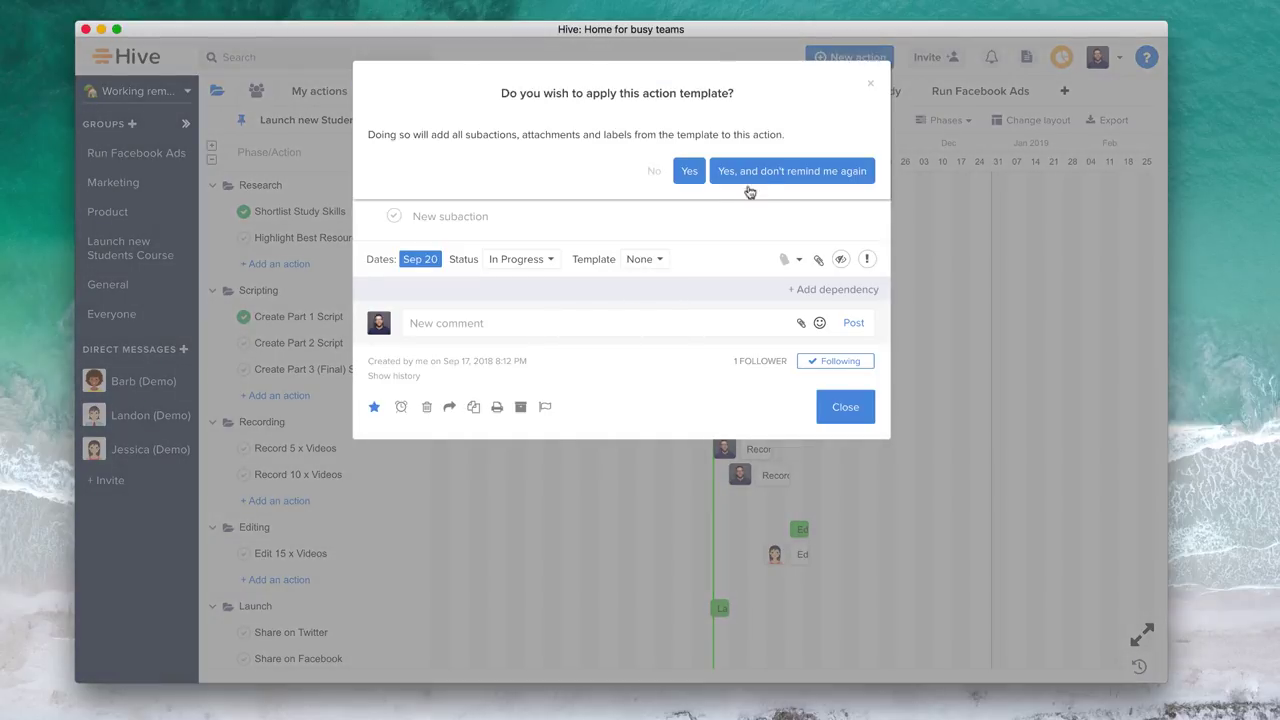
left_click(736, 172)
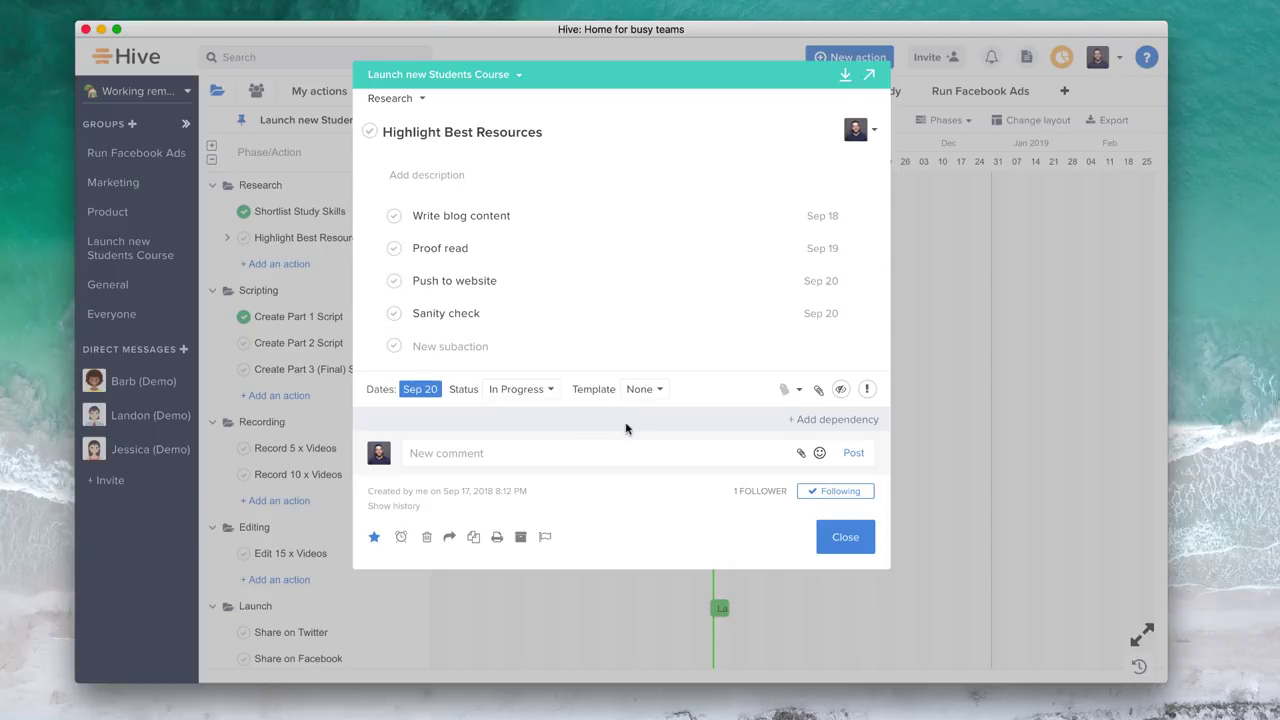
left_click(785, 389)
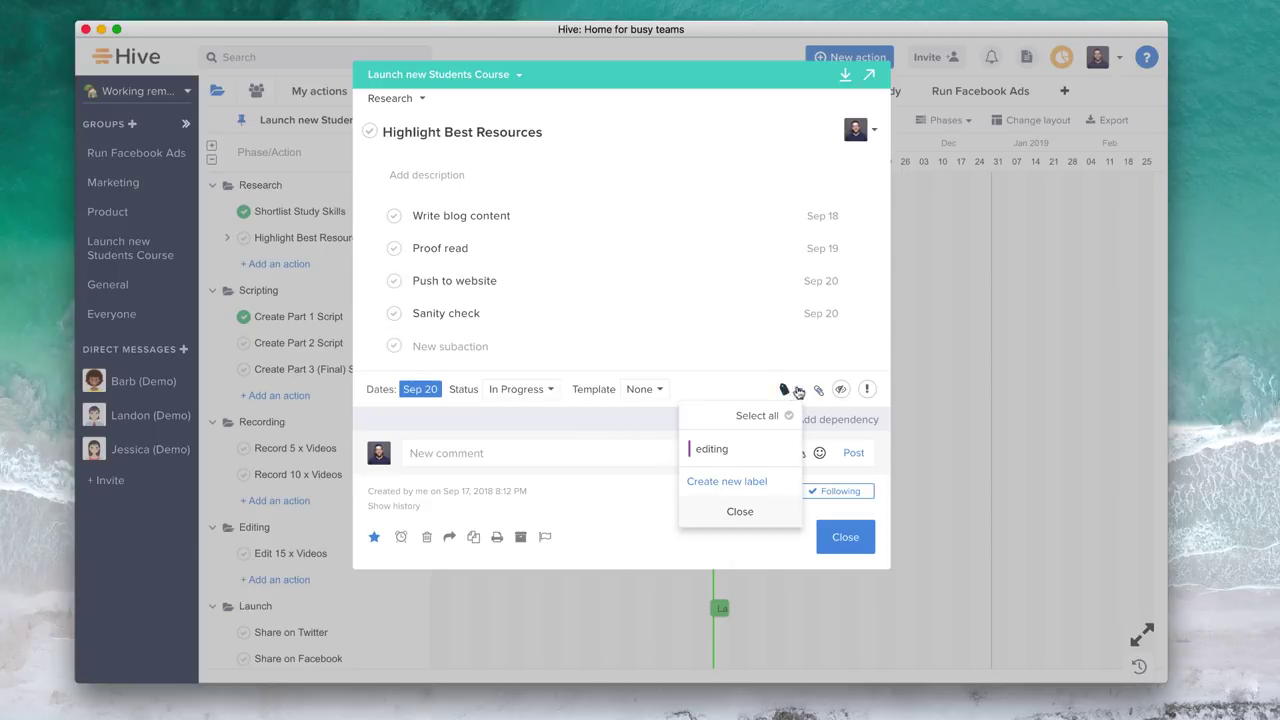
left_click(818, 390)
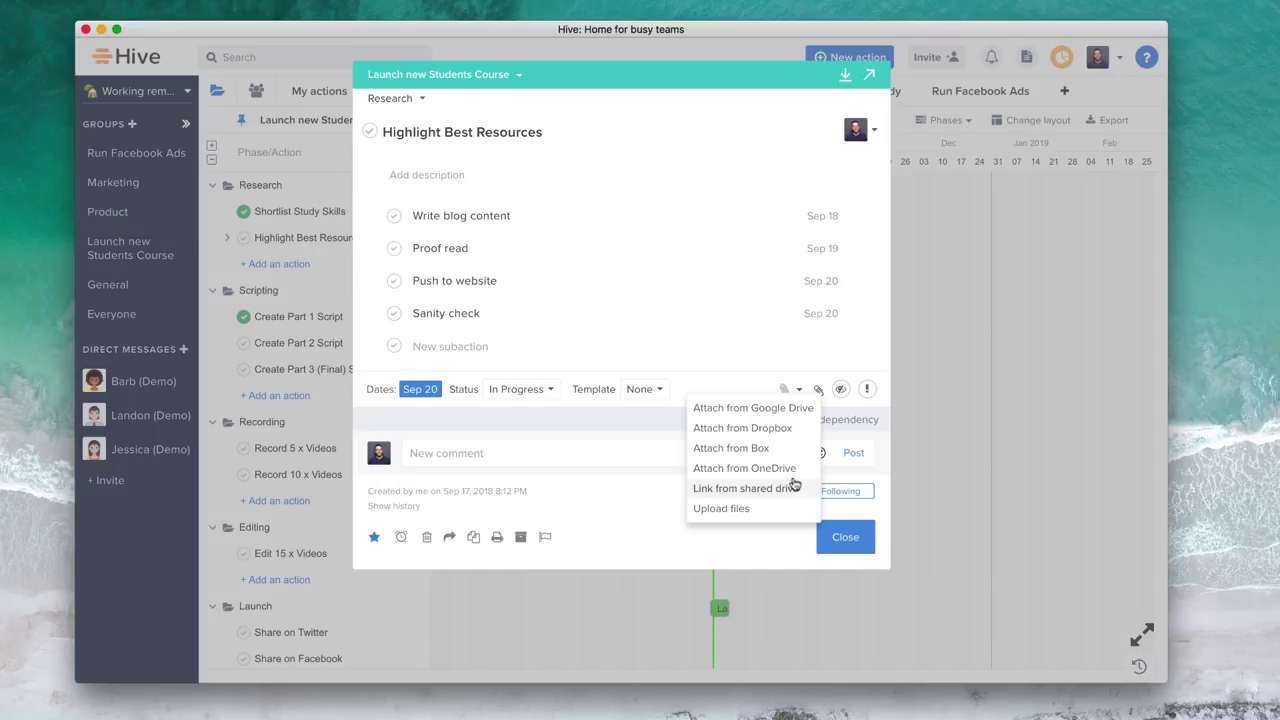
left_click(780, 314)
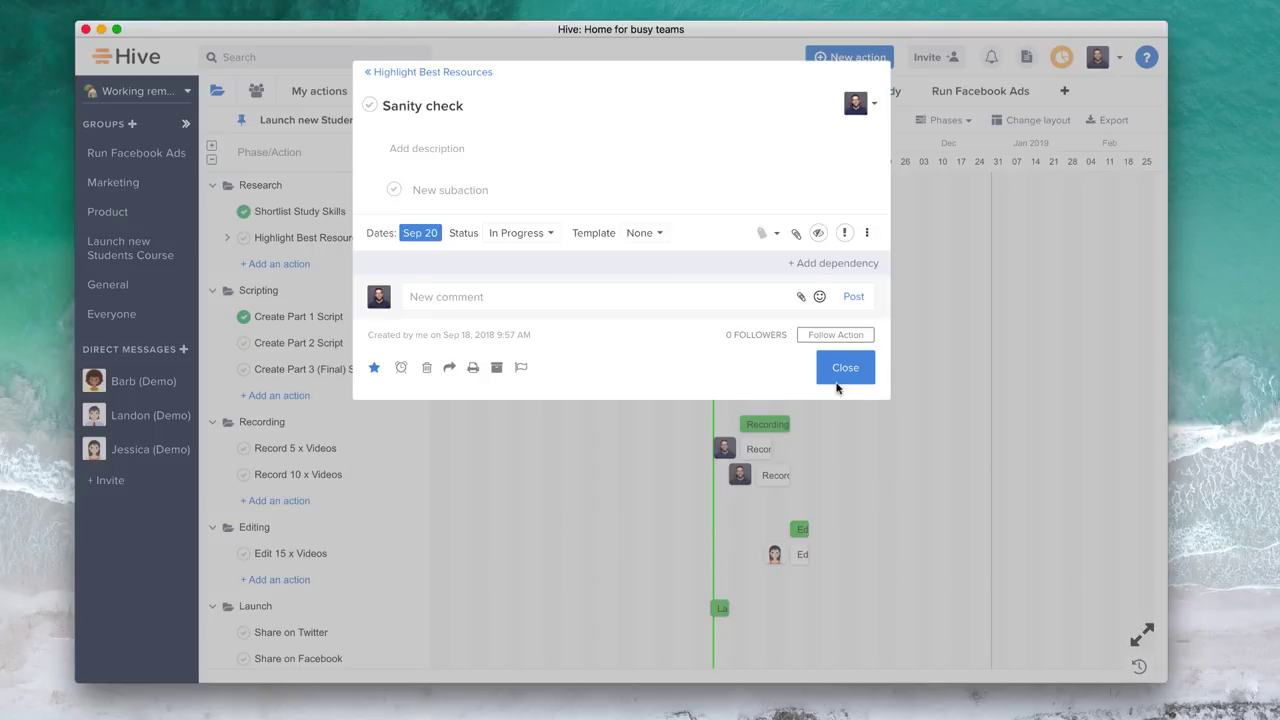
left_click(819, 234)
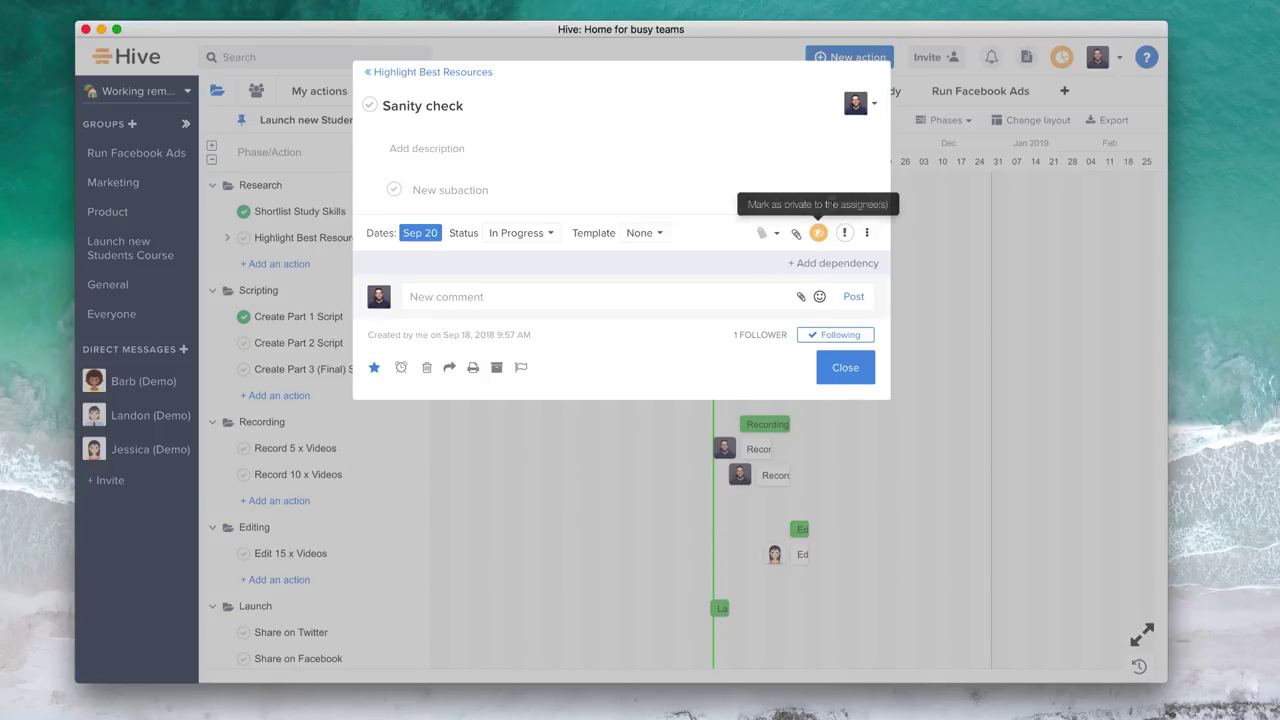
left_click(820, 231)
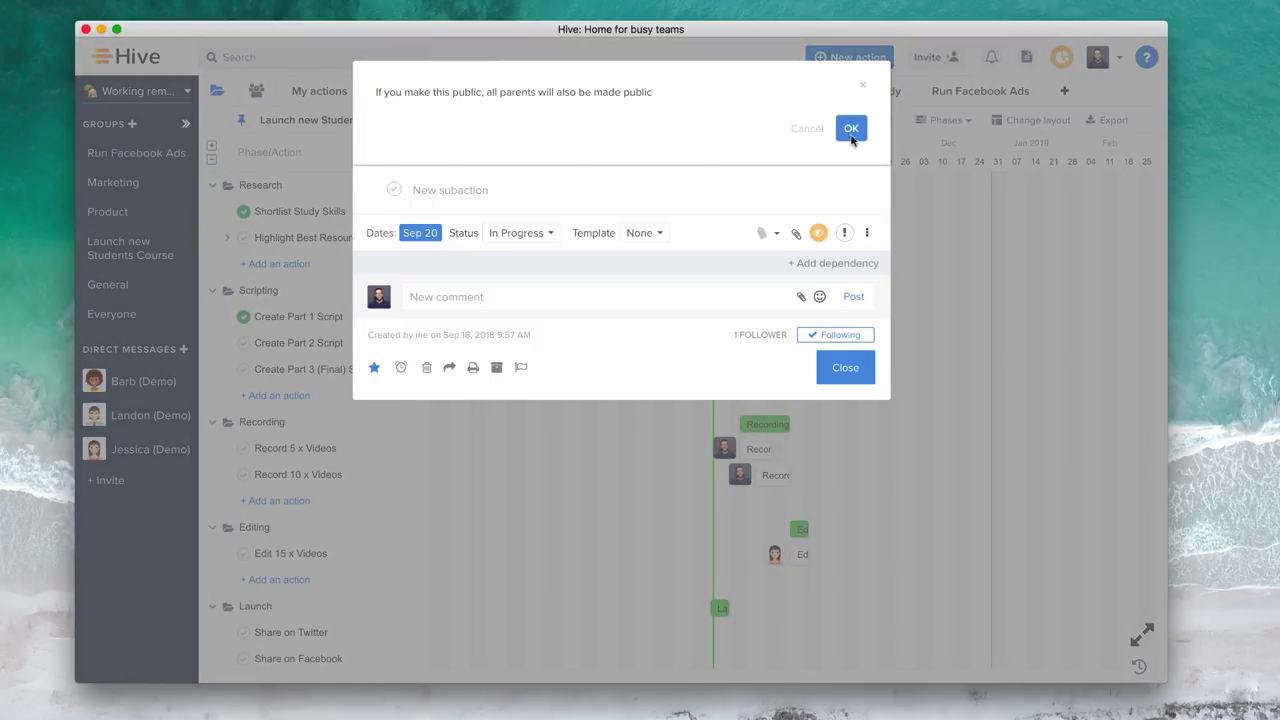
left_click(850, 128)
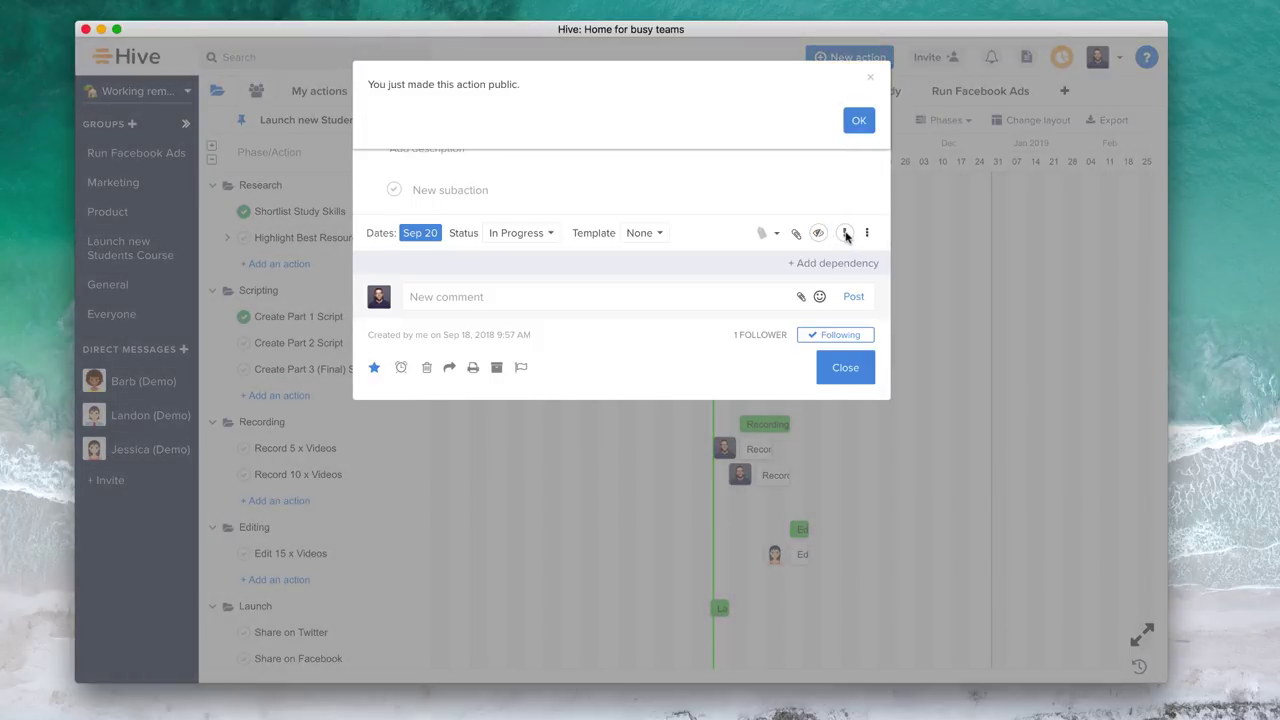
left_click(859, 121)
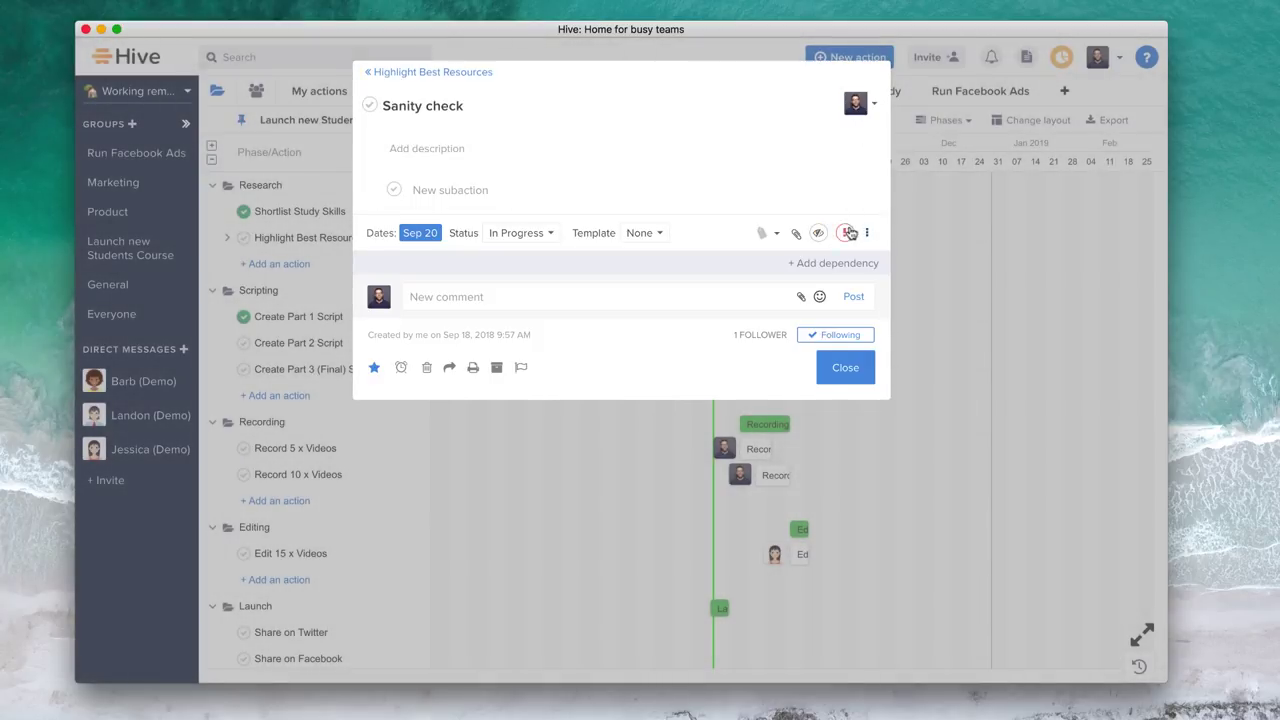
left_click(845, 367)
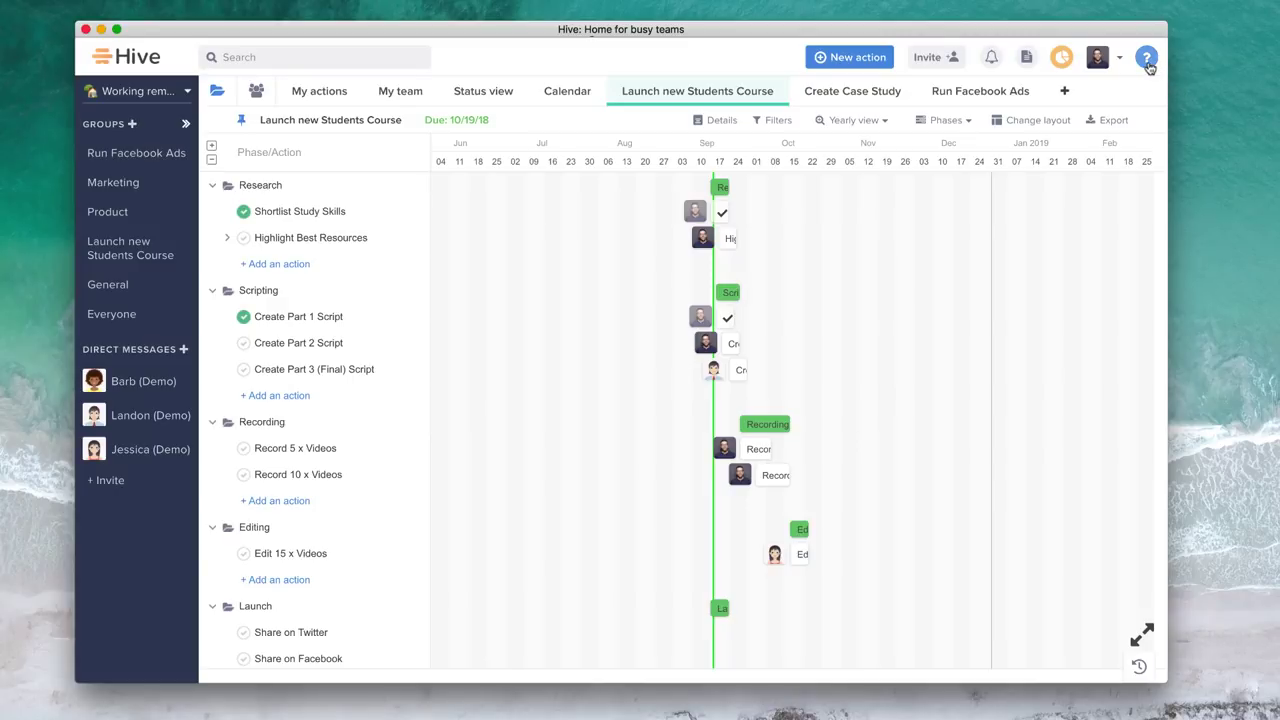
left_click(1118, 62)
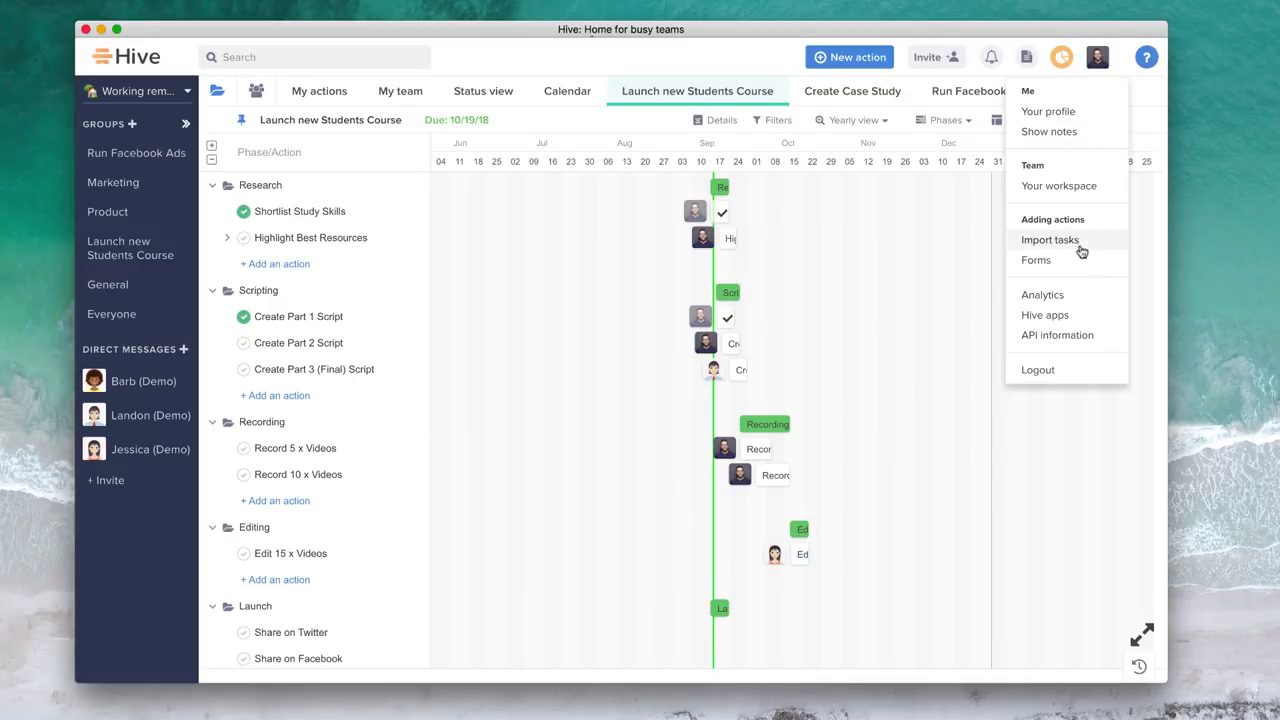
left_click(1036, 260)
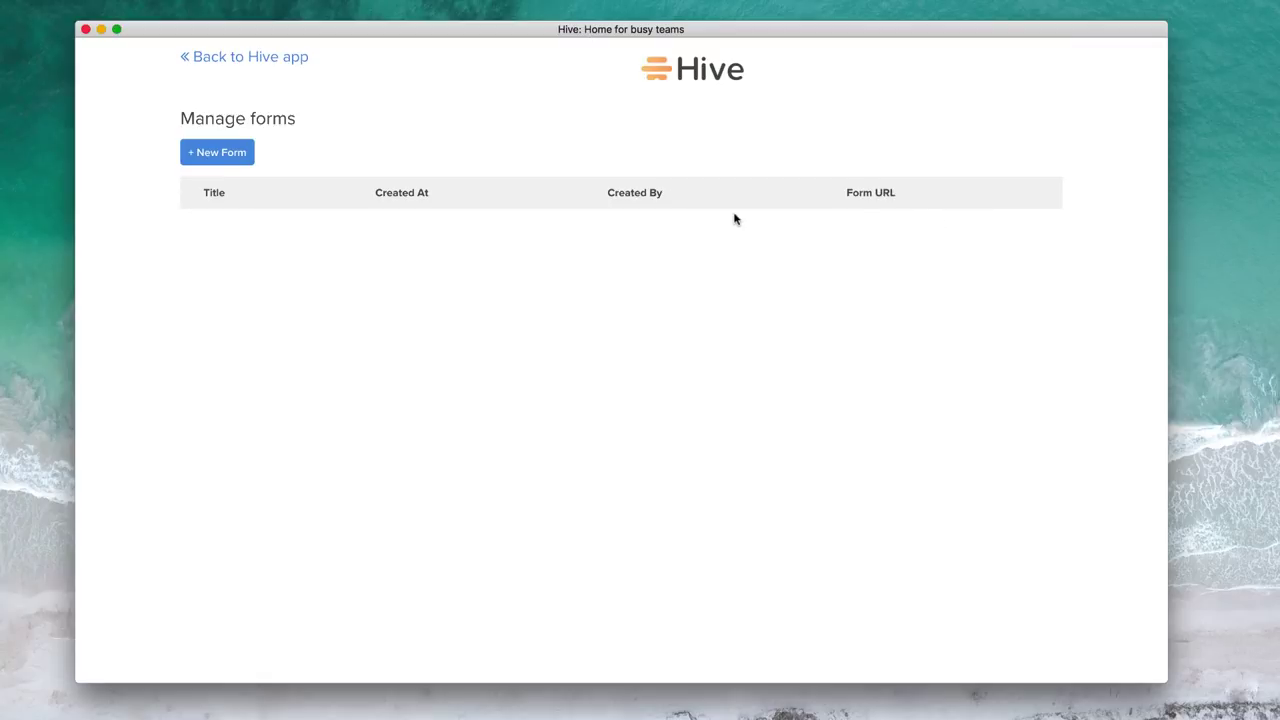
left_click(246, 156)
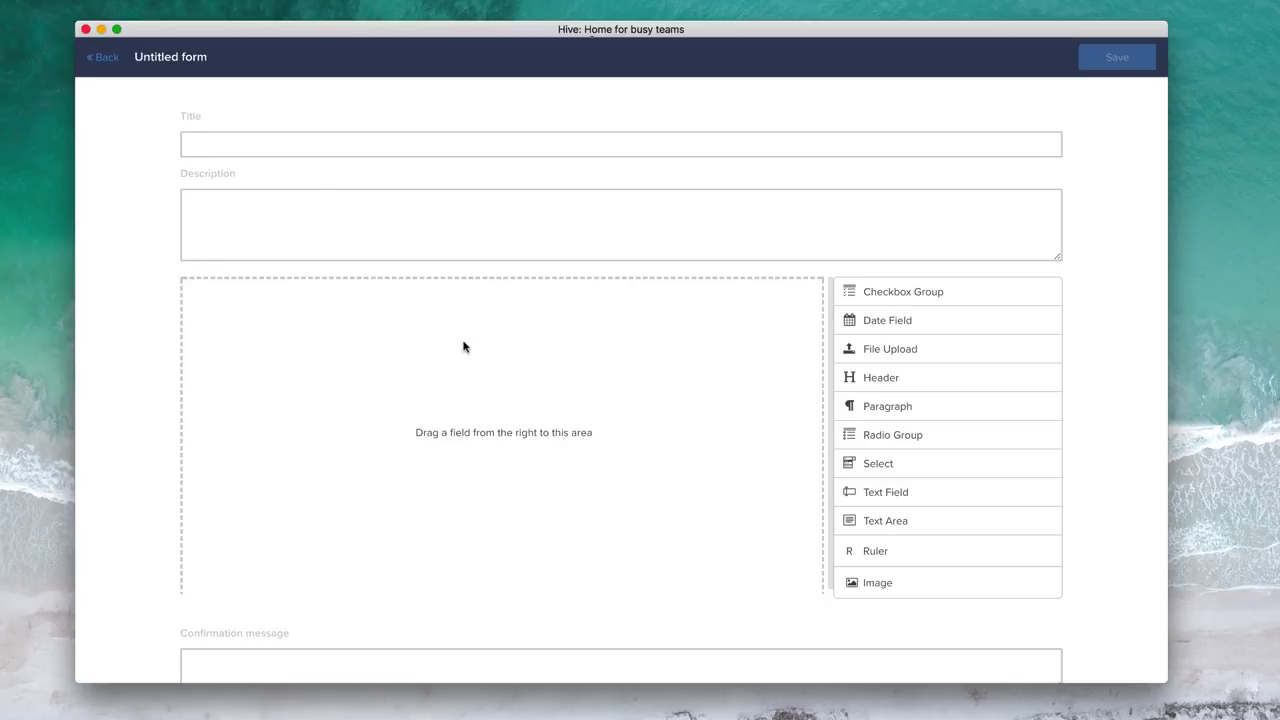
left_click(113, 58)
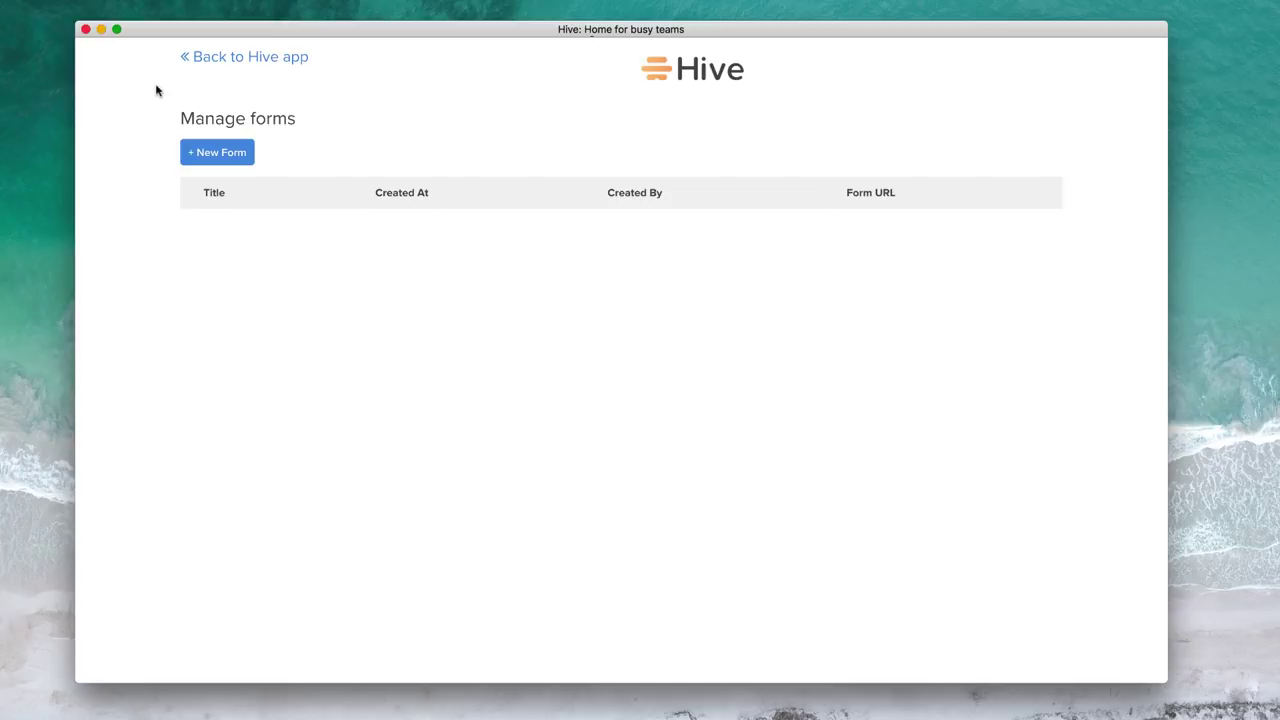
left_click(223, 57)
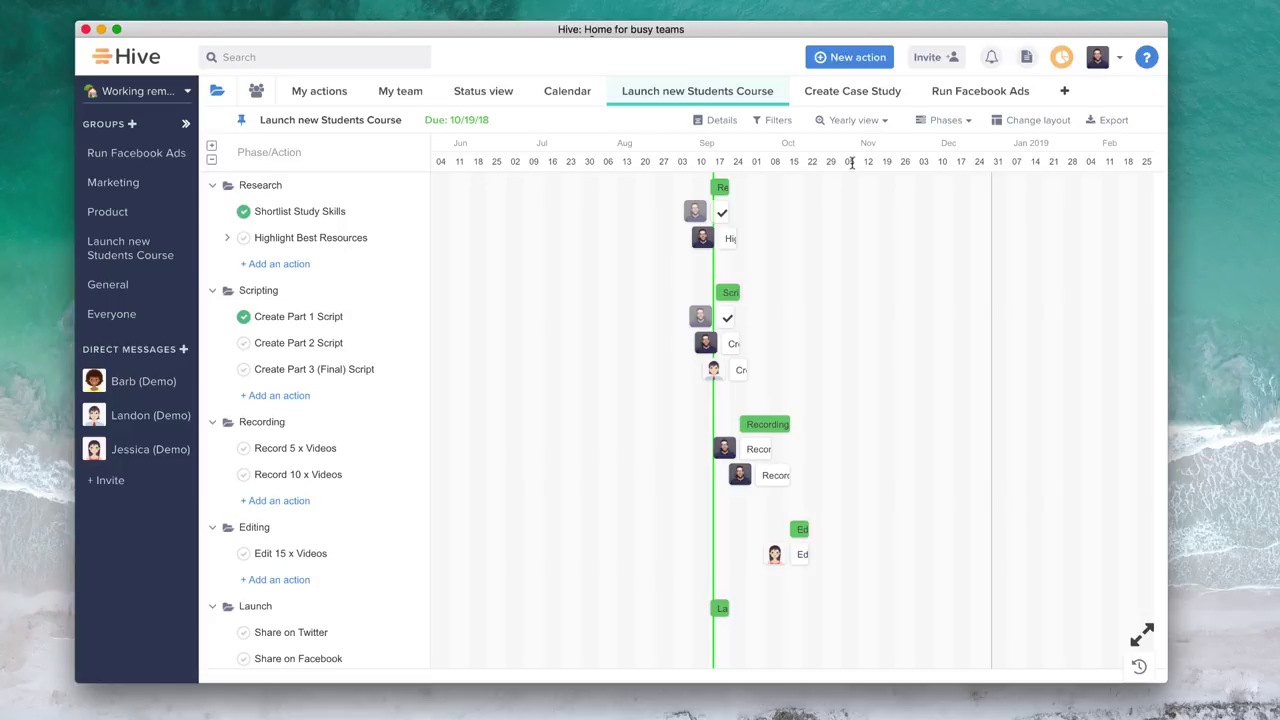
In the resource schedule, start a project-less Time Off booking for the first person on 18 Tue
left_click(257, 91)
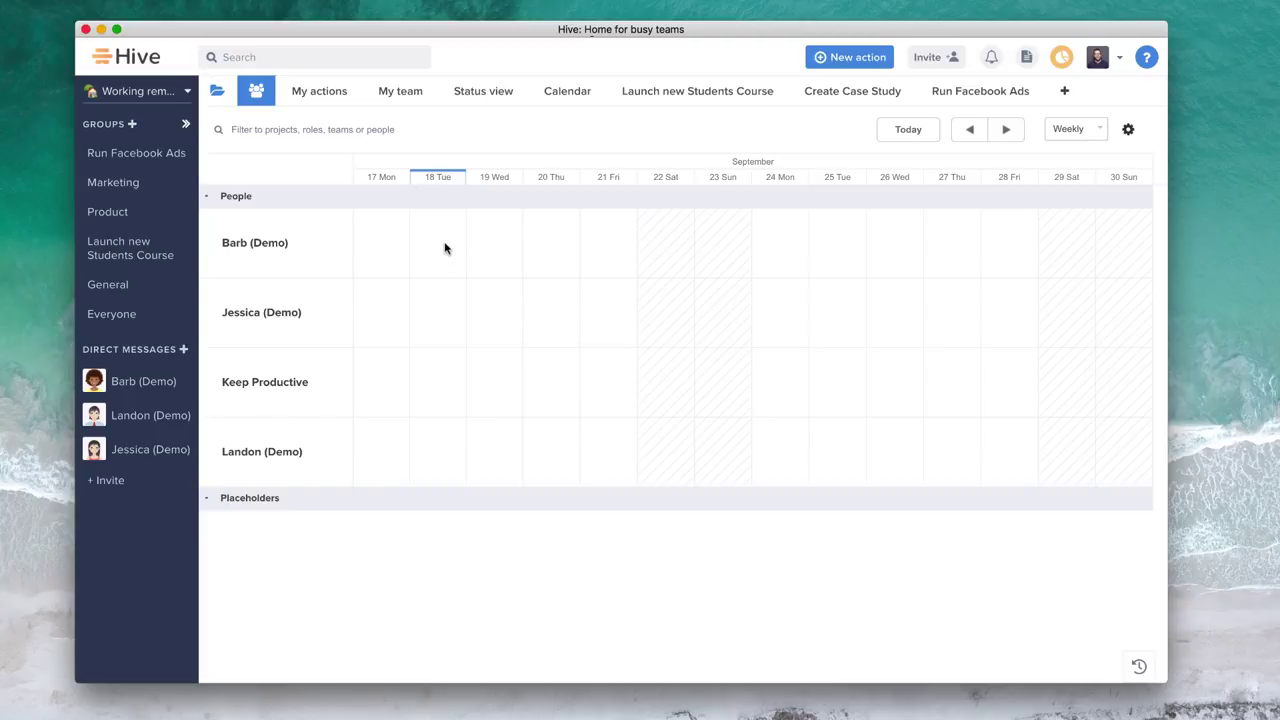
left_click(440, 244)
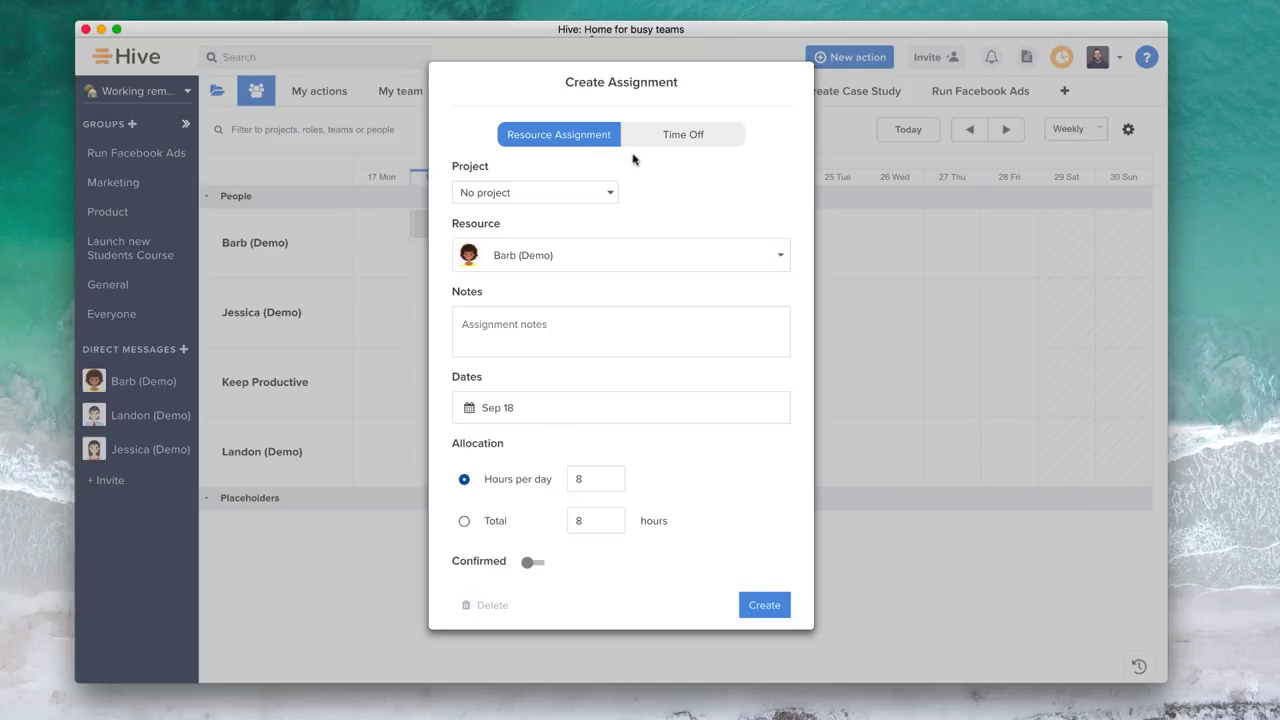
left_click(580, 193)
left_click(642, 200)
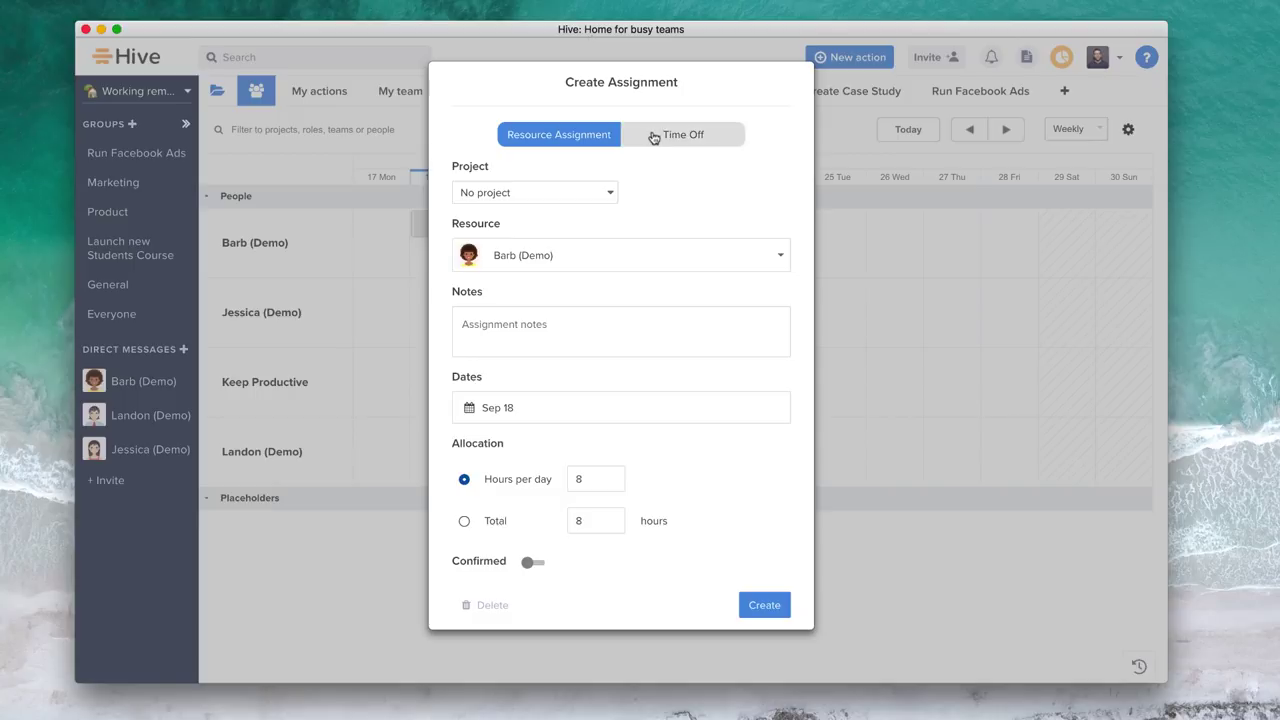
left_click(653, 136)
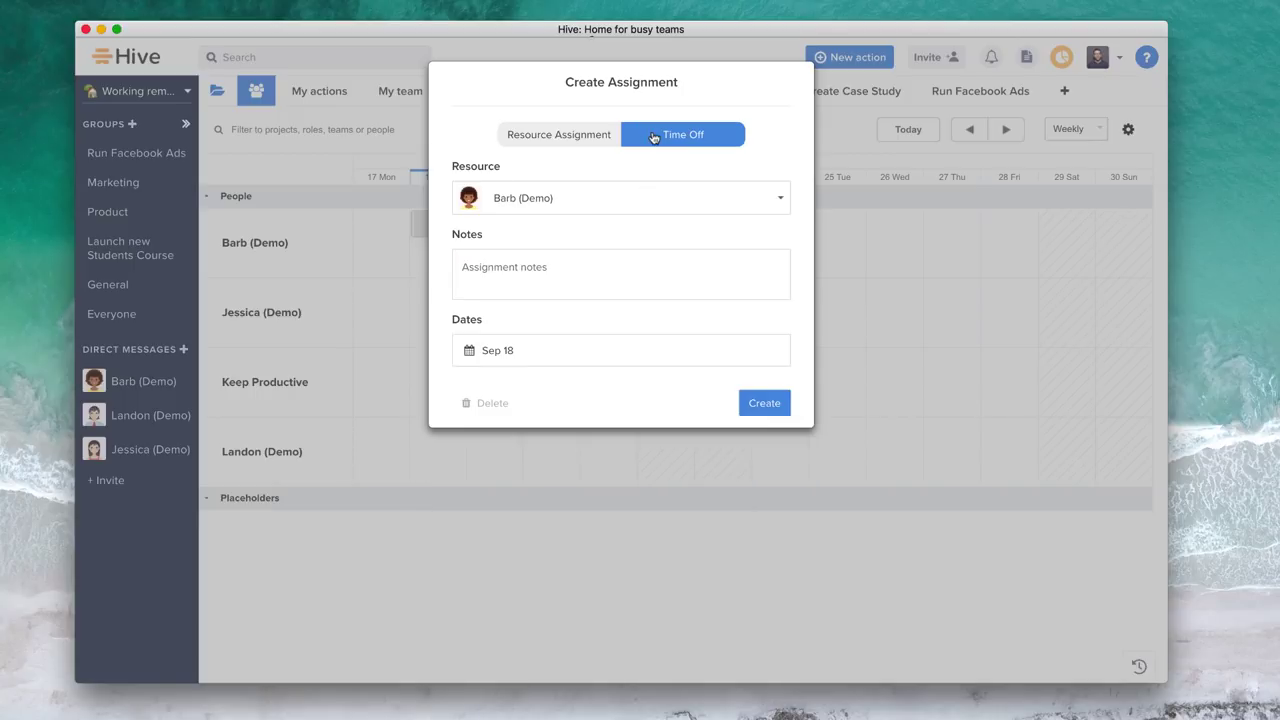
Start the time off on Sep 20, create it, and stretch it through 25 Tue
left_click(603, 351)
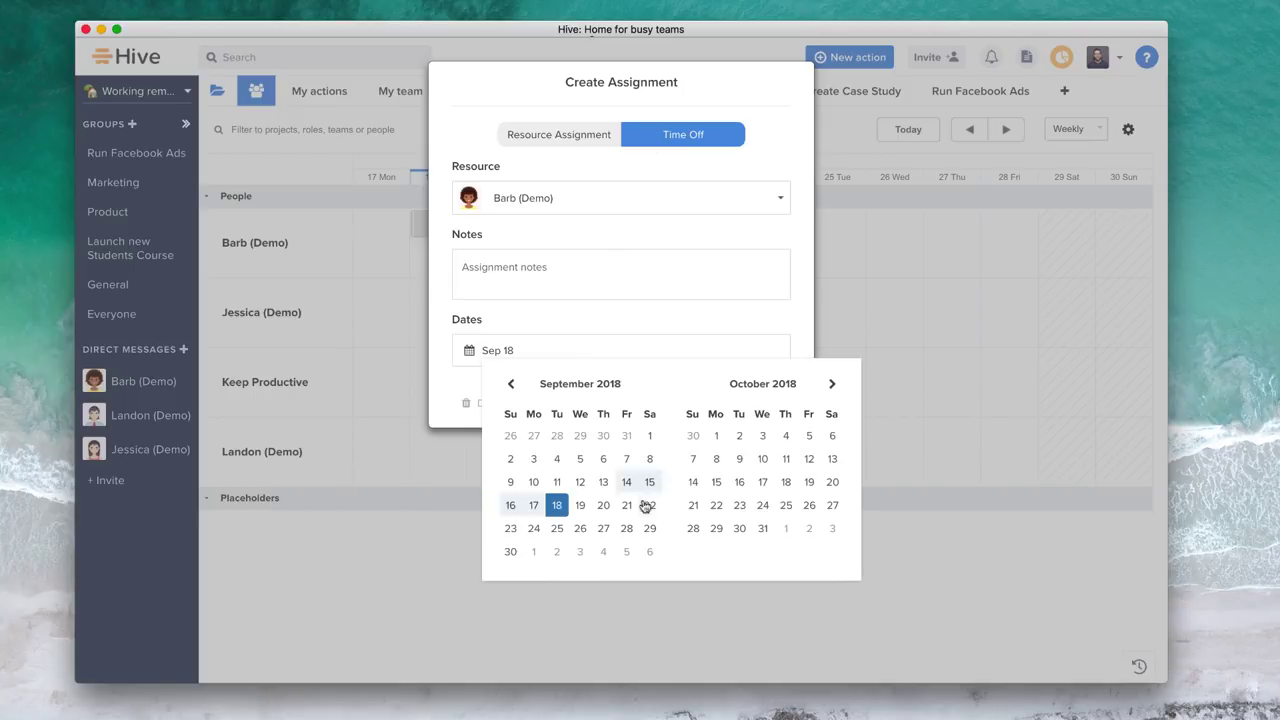
left_click(758, 309)
left_click(766, 404)
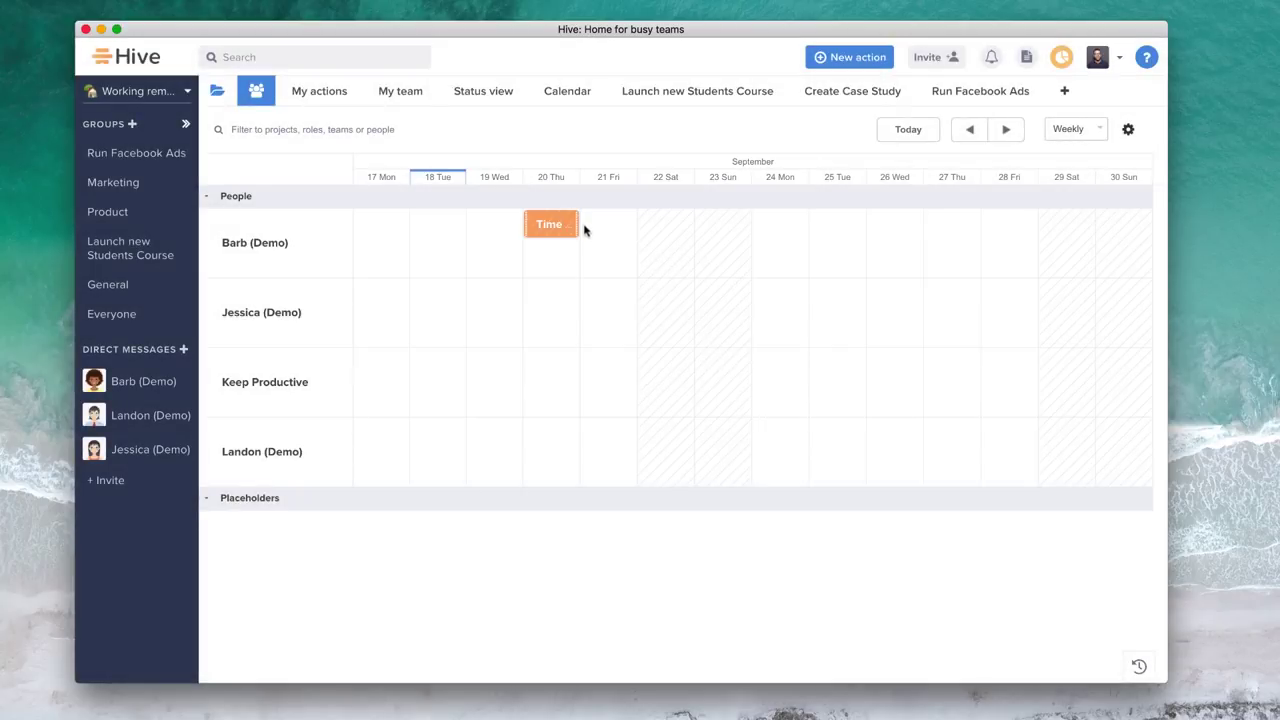
left_click_drag(583, 223, 866, 220)
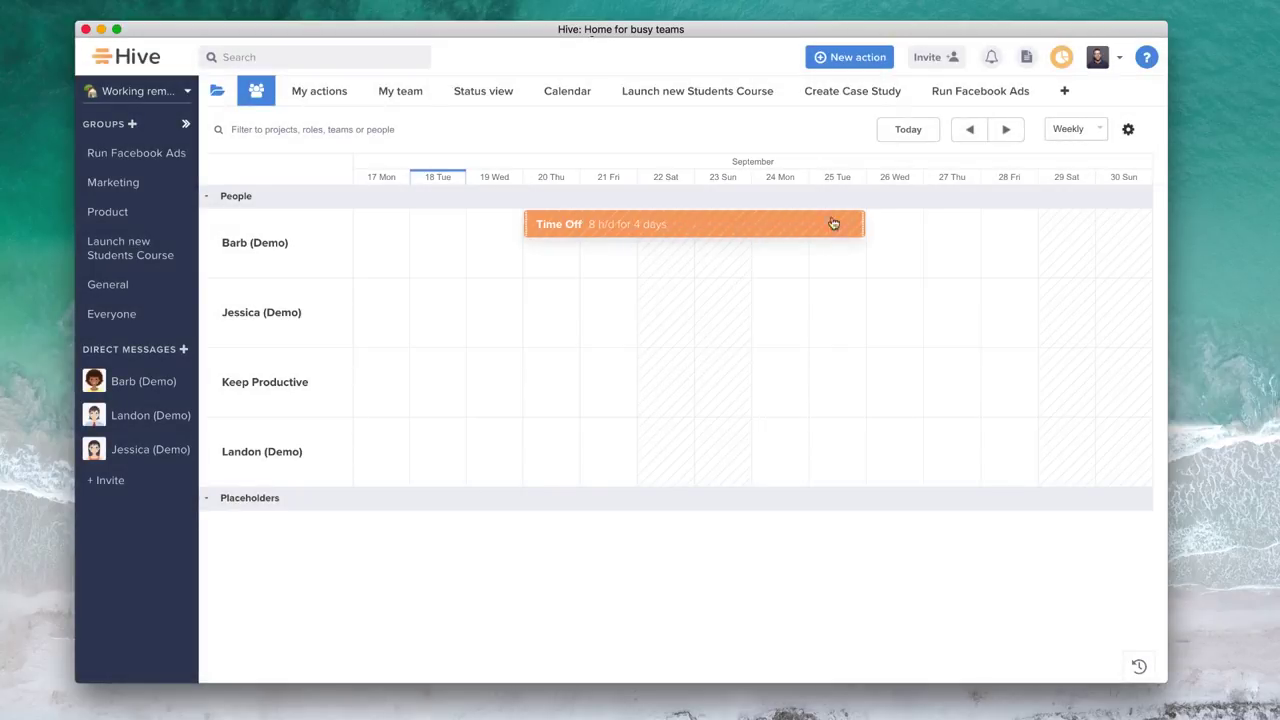
mouse_move(706, 220)
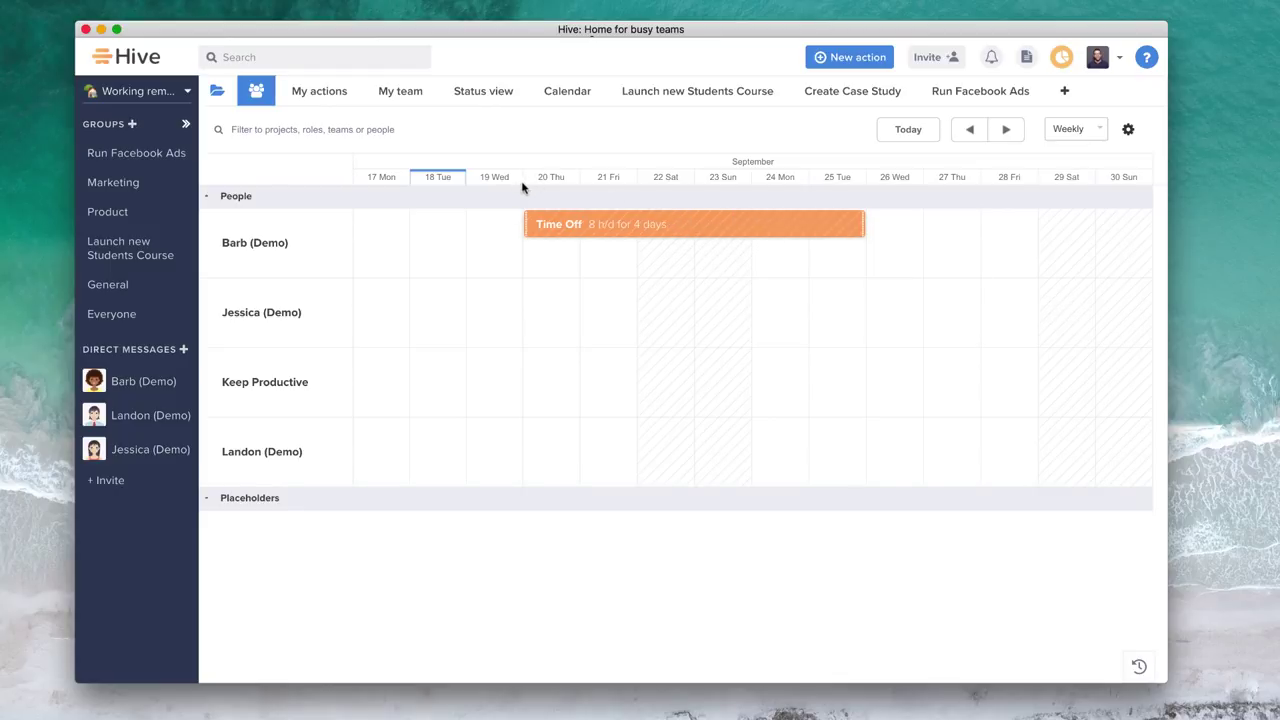
Open My actions via the Project Navigator, browsing the Future and Completed tabs
left_click(225, 100)
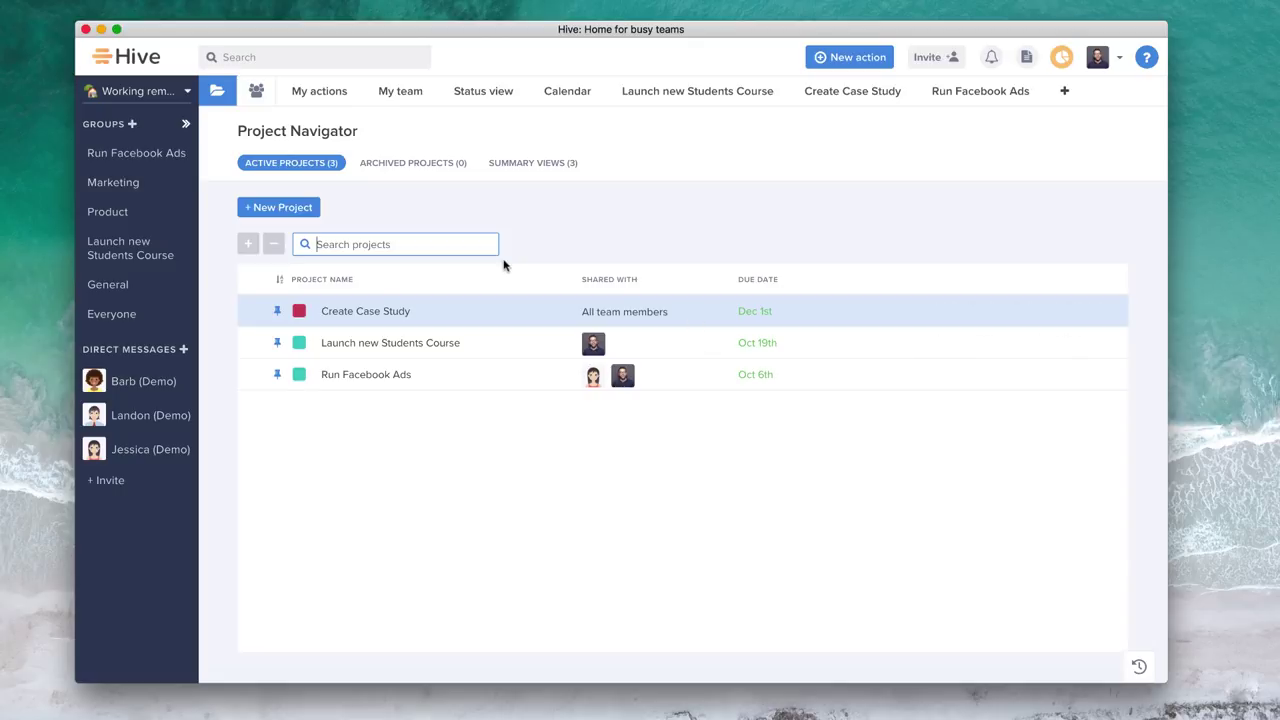
left_click(300, 91)
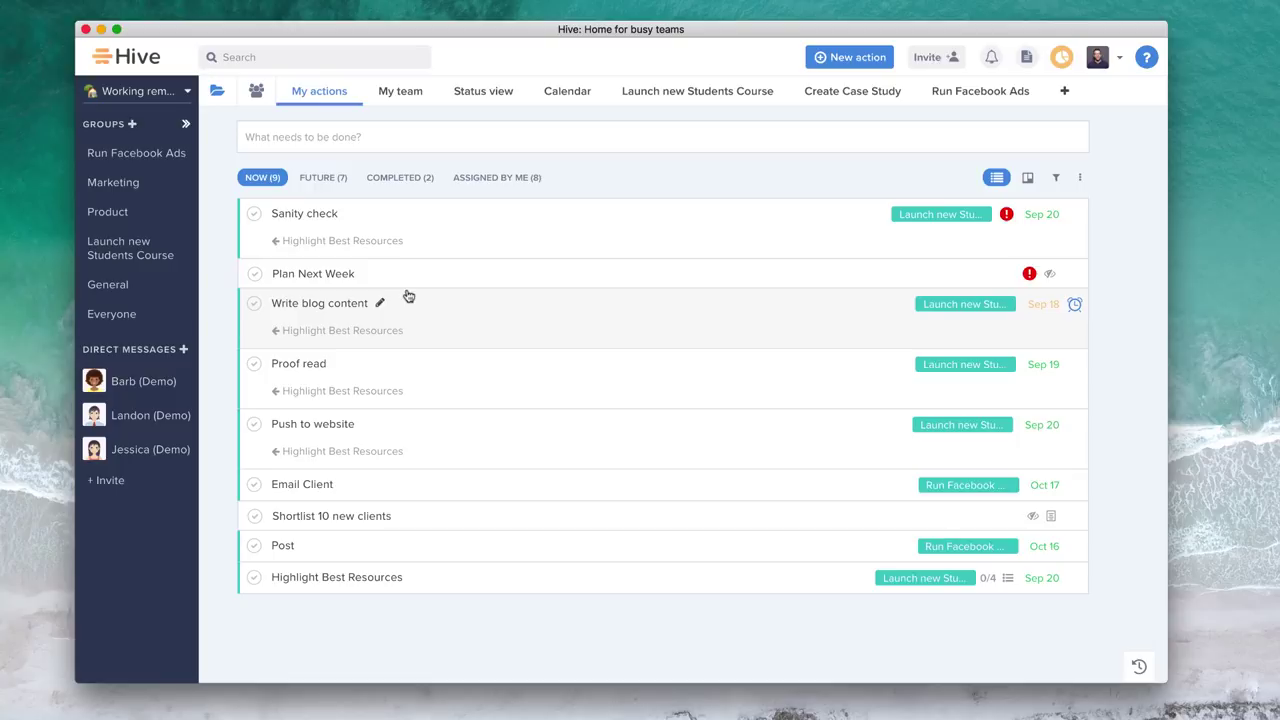
left_click(332, 180)
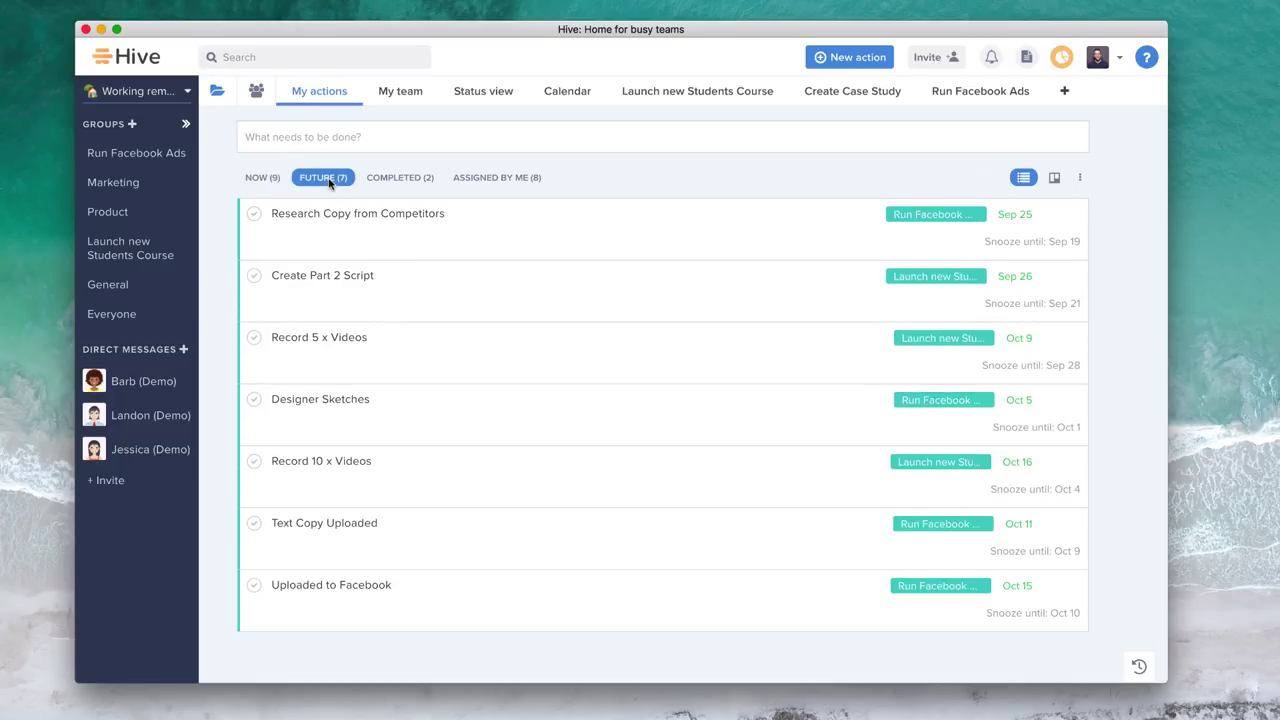
left_click(385, 189)
left_click(262, 176)
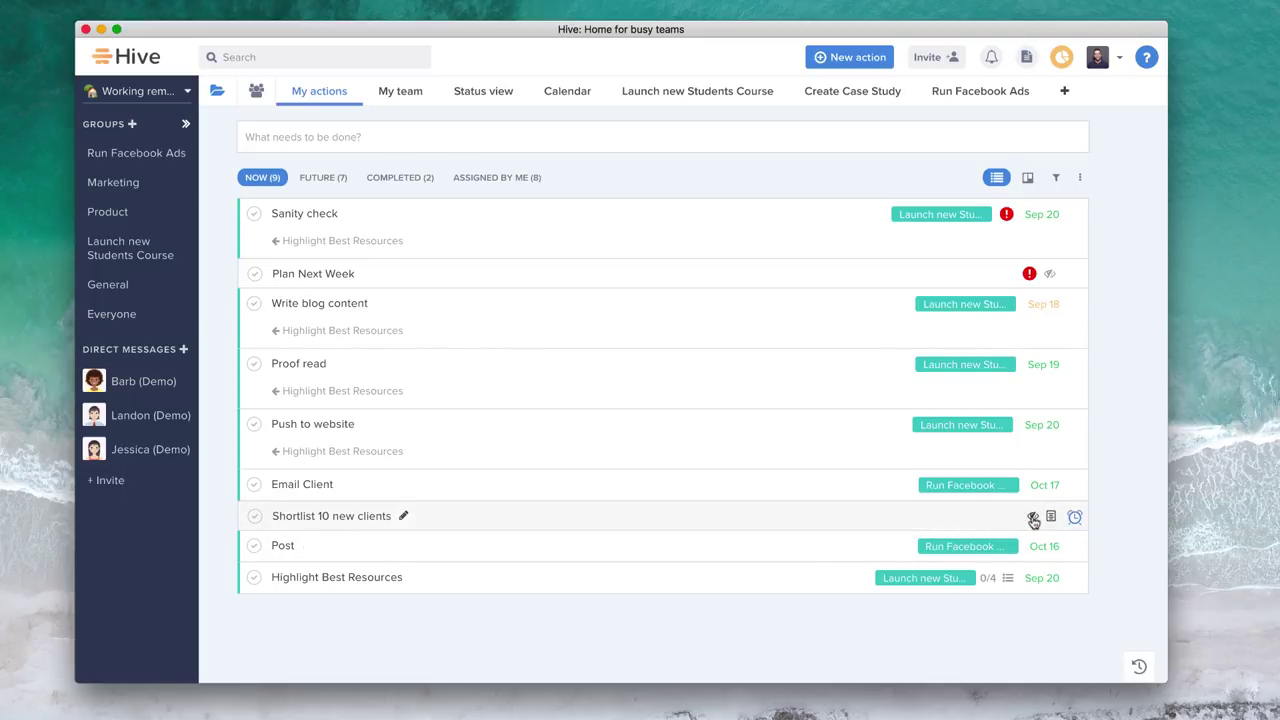
Review Shortlist 10 new clients, then move it up under Plan Next Week
left_click(1033, 520)
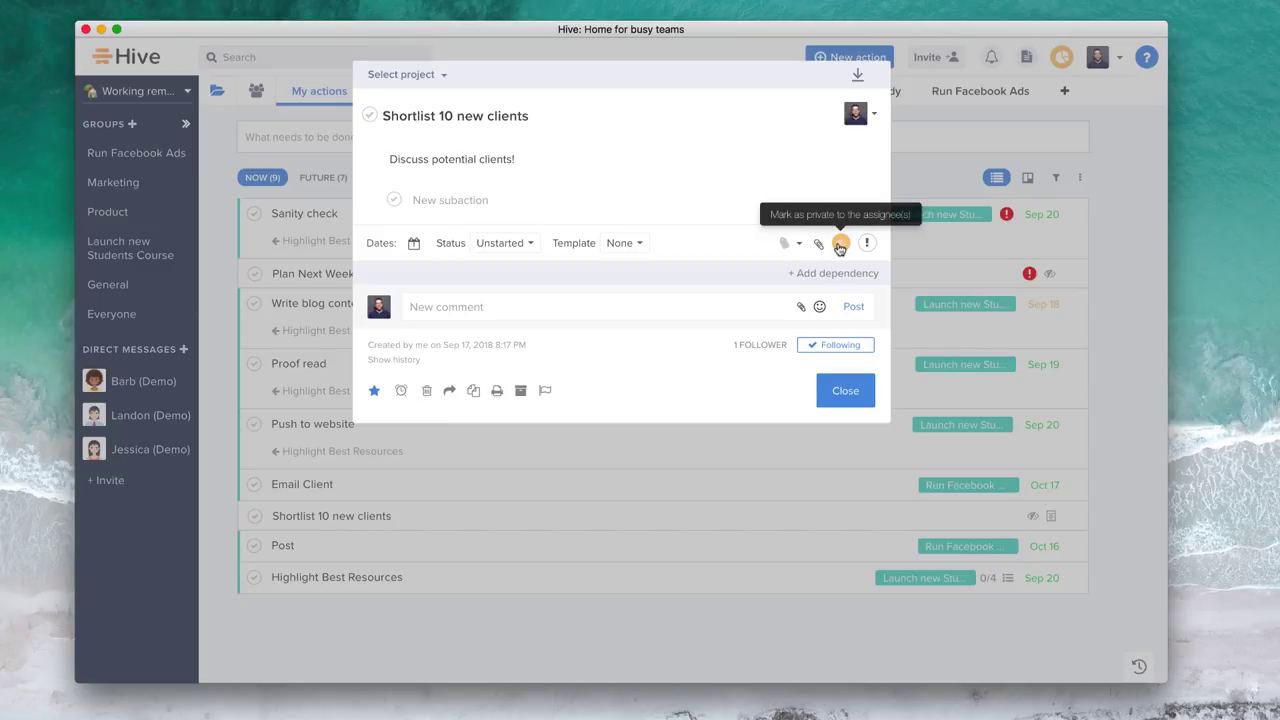
left_click(958, 305)
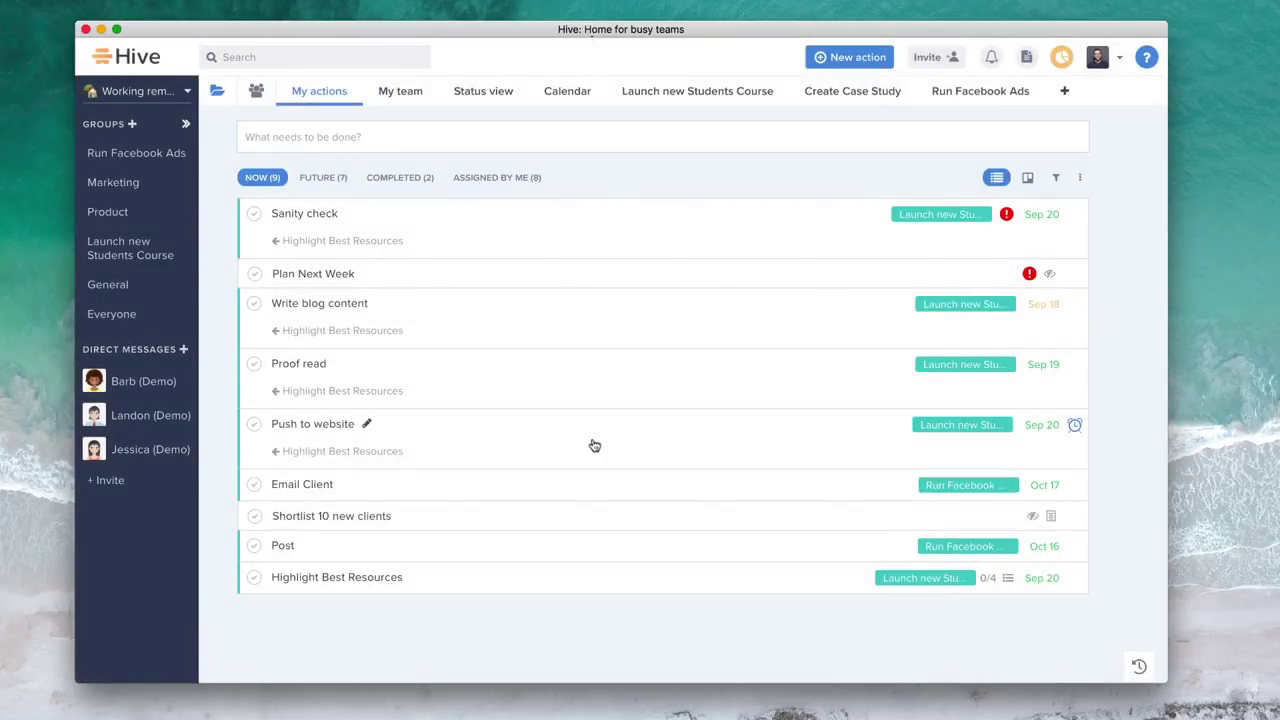
left_click_drag(526, 514, 518, 256)
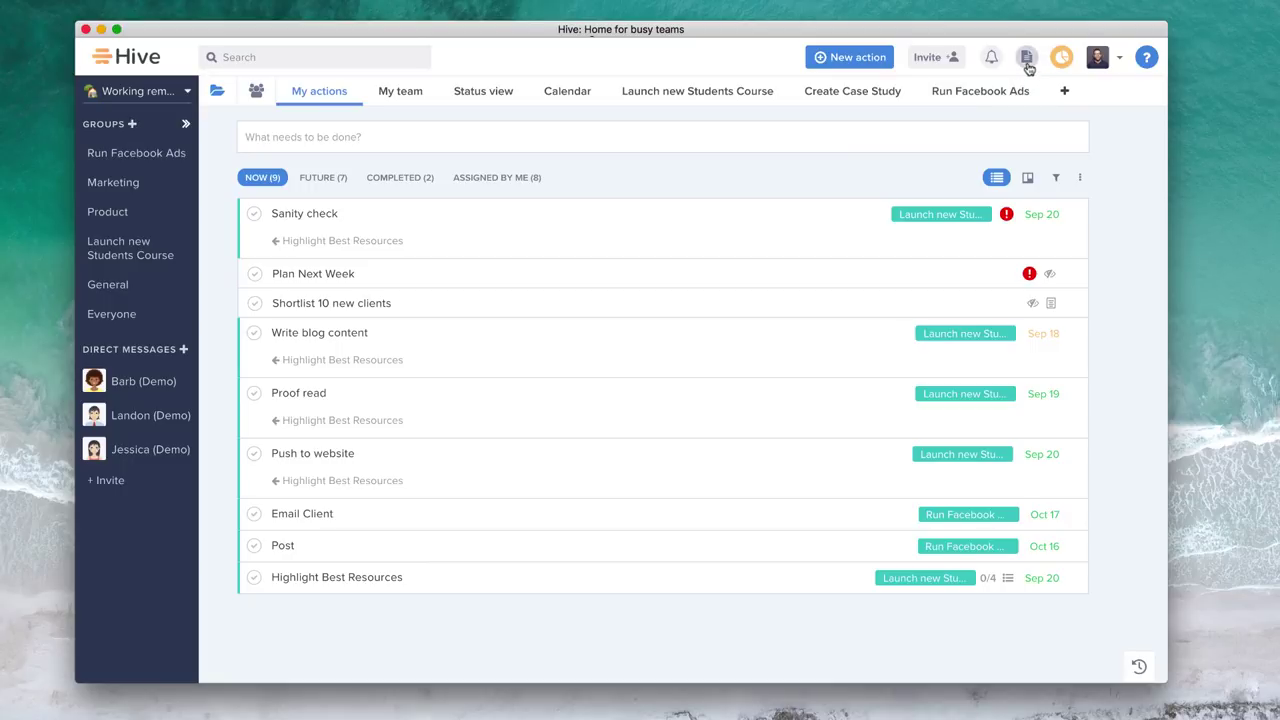
View the Connect your file store panel and close it again
left_click(1026, 57)
mouse_move(1058, 140)
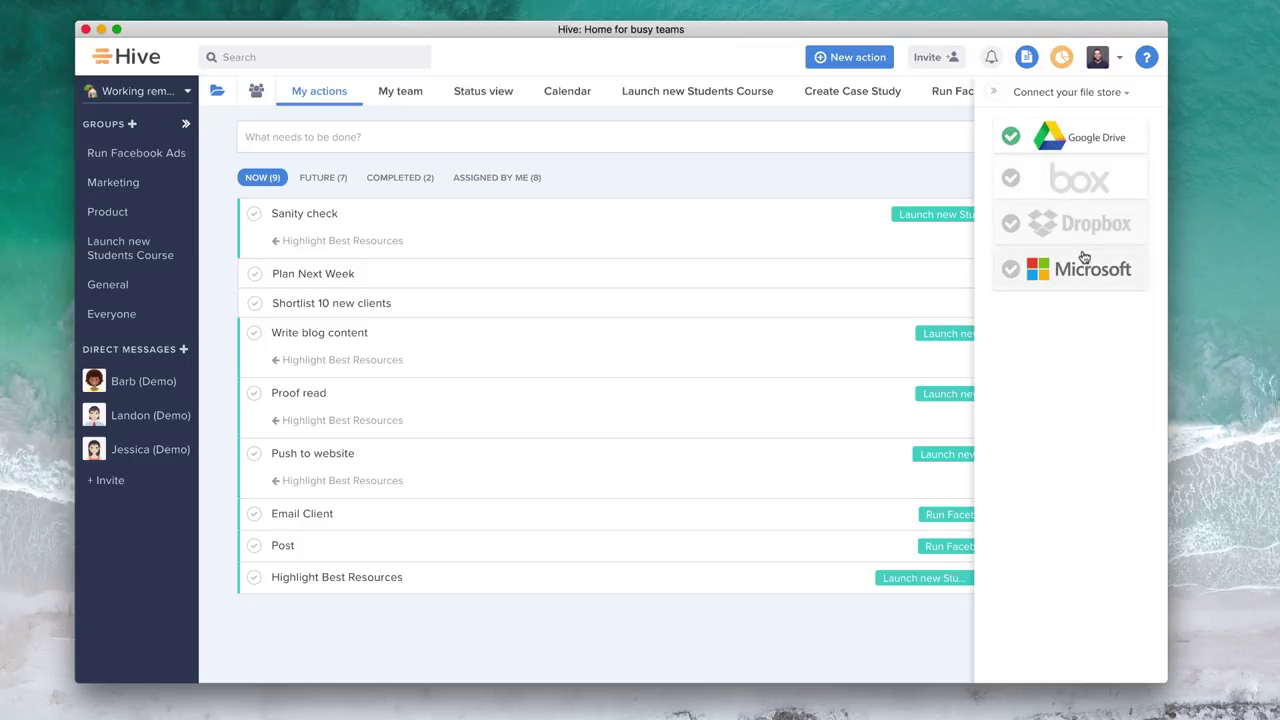
left_click(1029, 58)
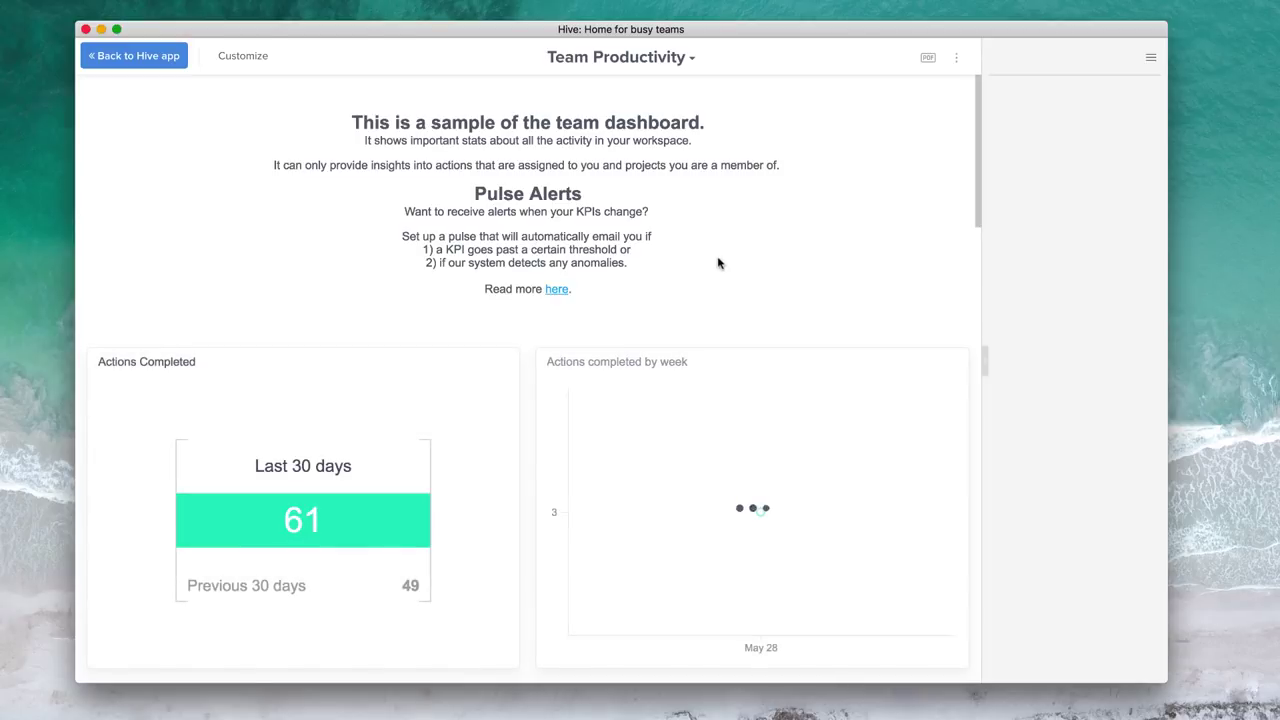
Scroll through the Team Productivity widgets, then go back to the Hive app's team board
scroll(631, 327, "down", 5)
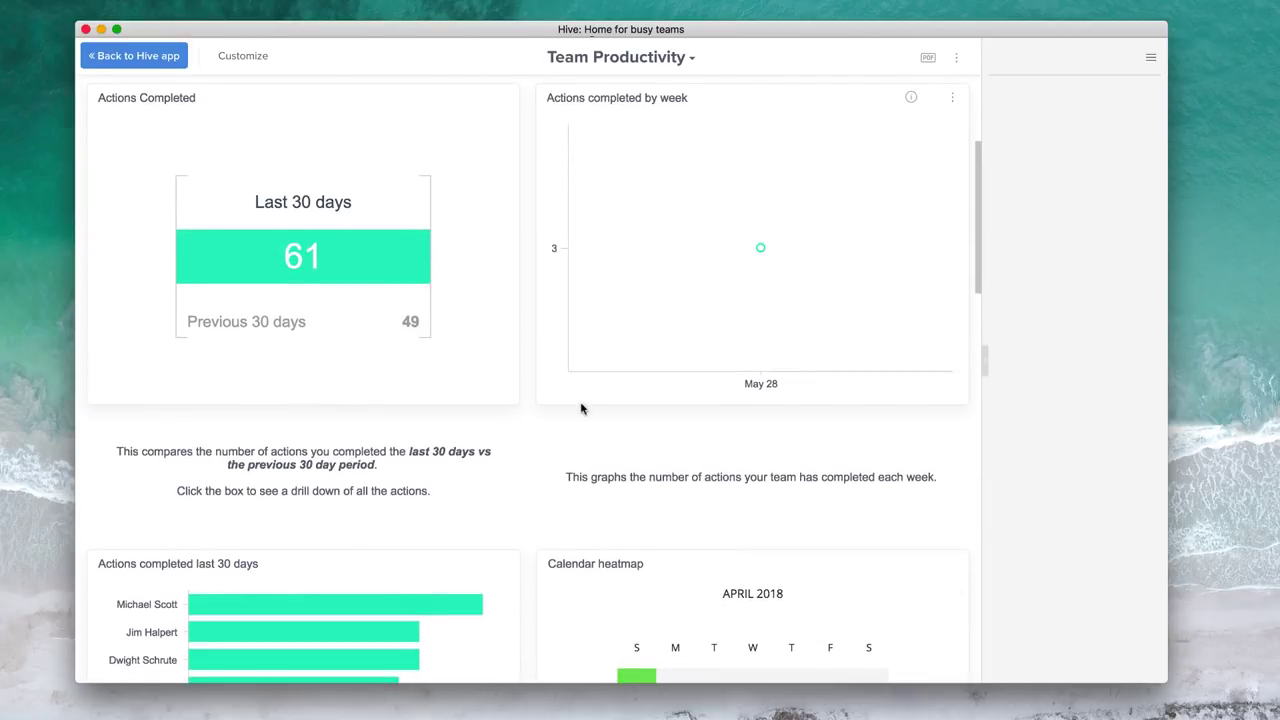
scroll(583, 408, "down", 4)
scroll(583, 408, "down", 3)
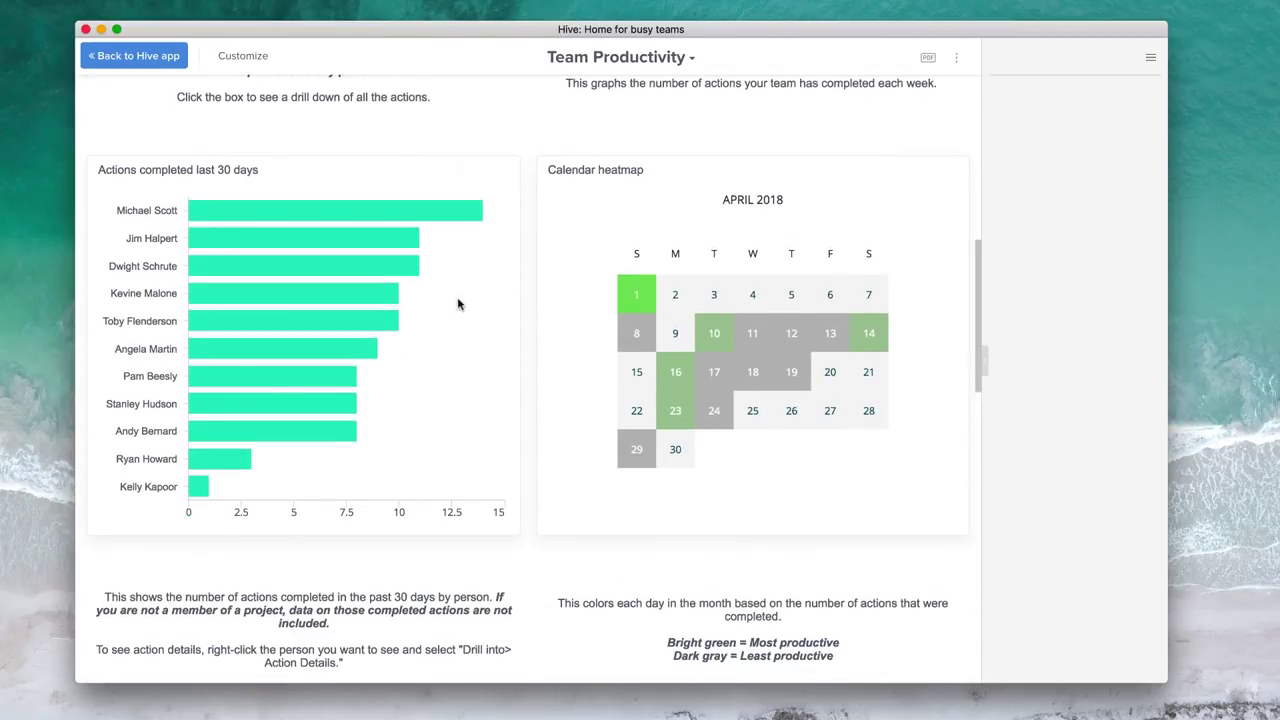
mouse_move(448, 222)
mouse_move(402, 267)
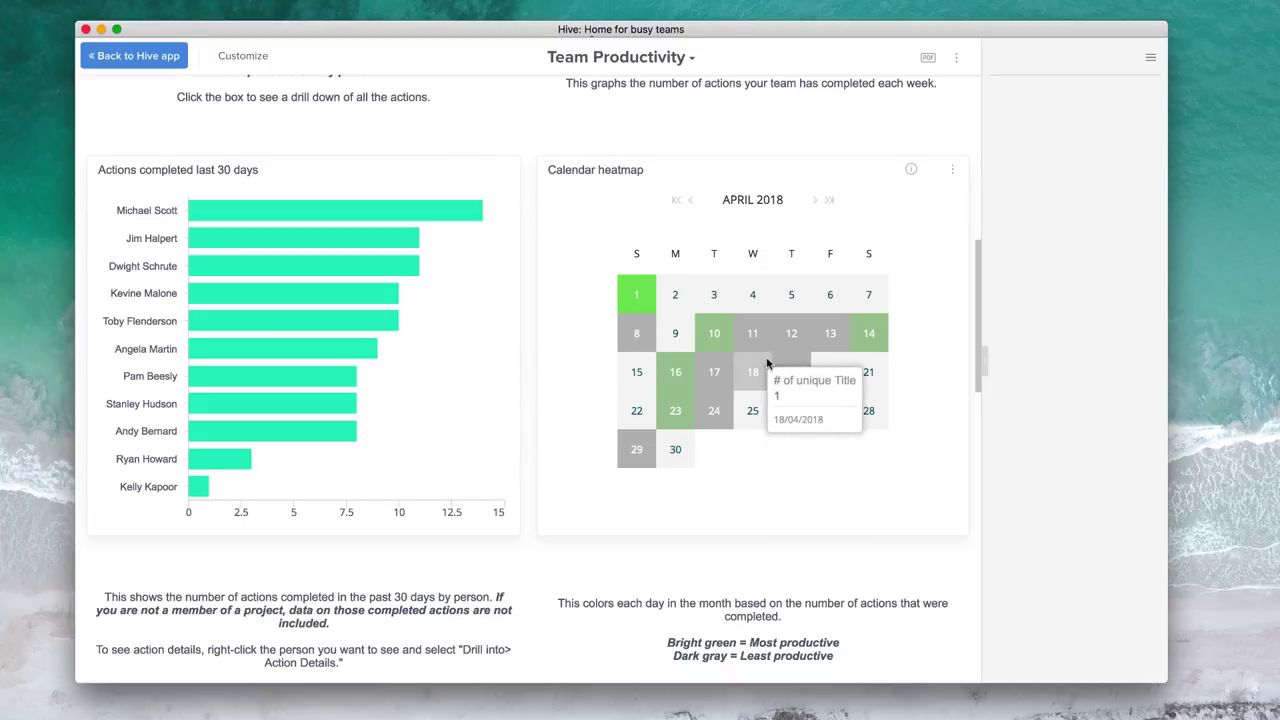
mouse_move(755, 347)
scroll(755, 347, "down", 5)
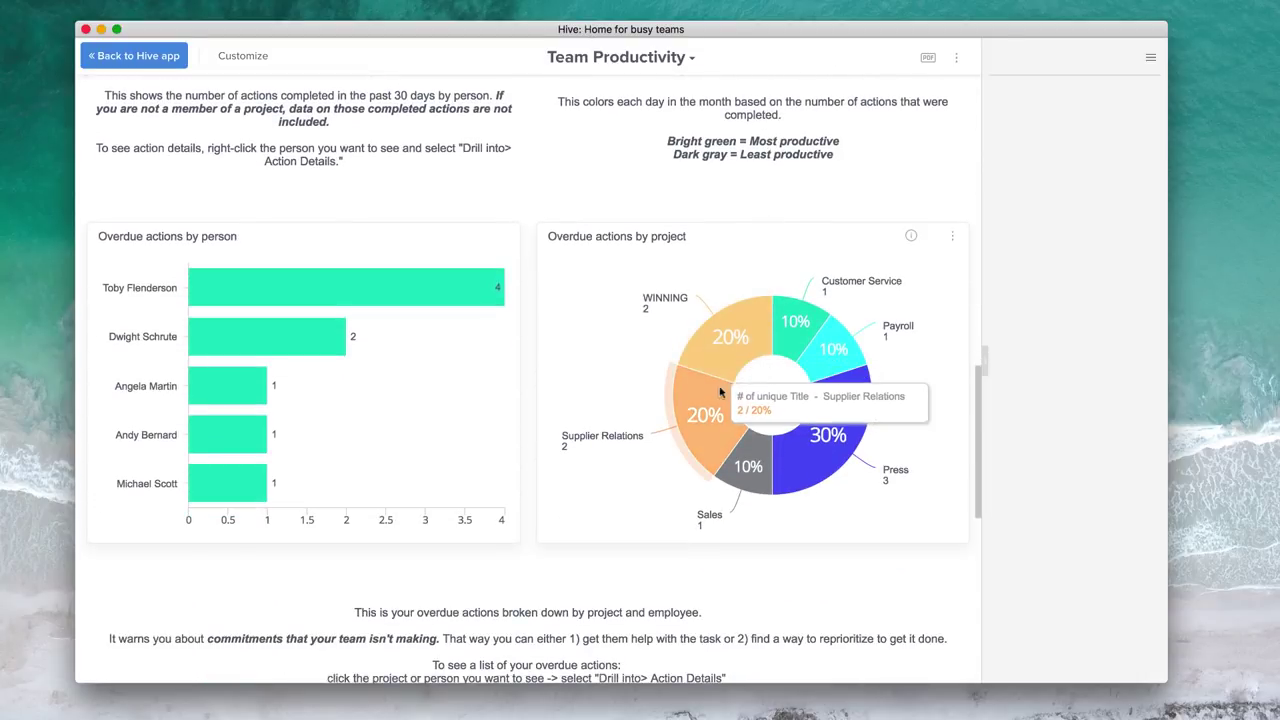
scroll(508, 262, "down", 3)
scroll(405, 275, "down", 3)
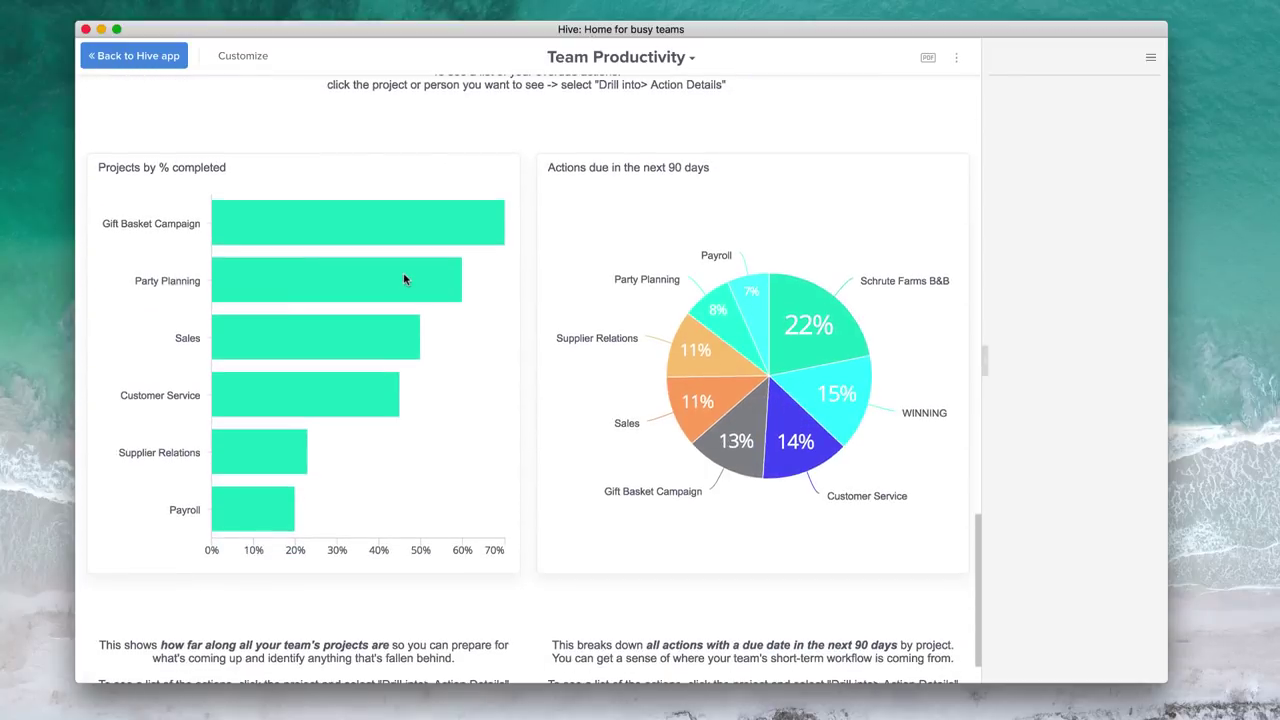
left_click(176, 62)
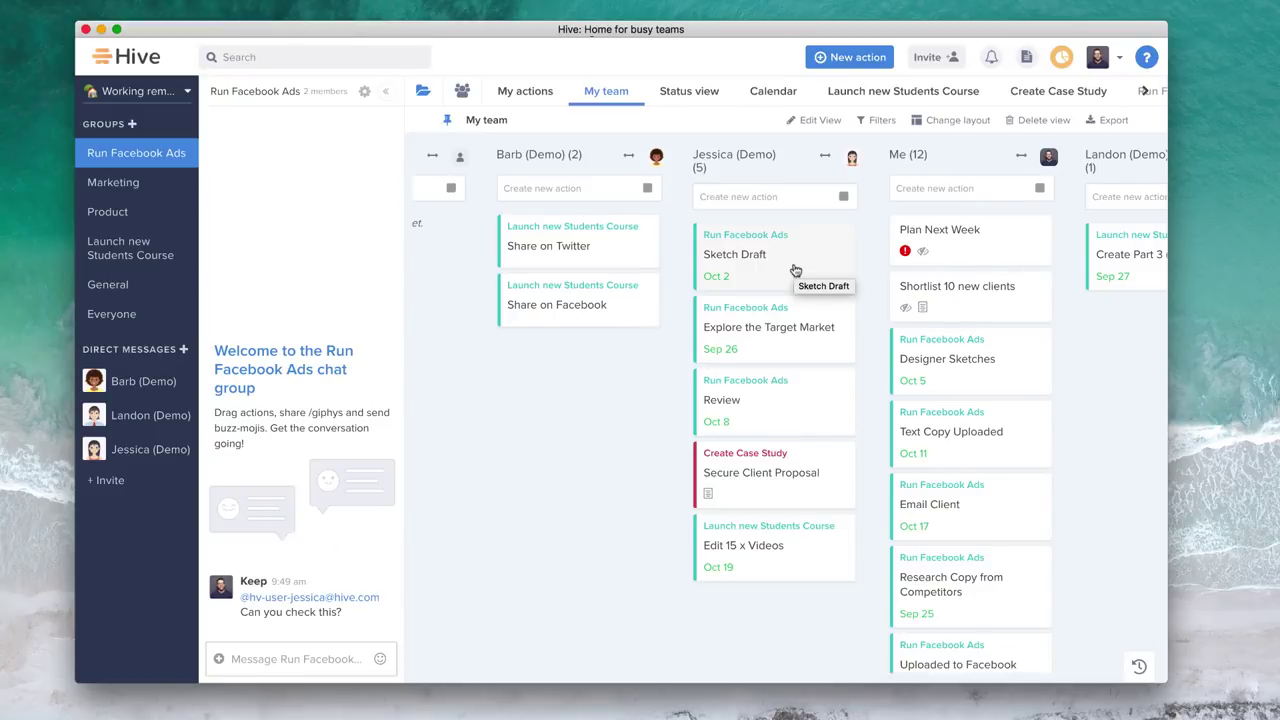
Scroll the My team board sideways to reveal more members' action columns
scroll(795, 270, "right", 2)
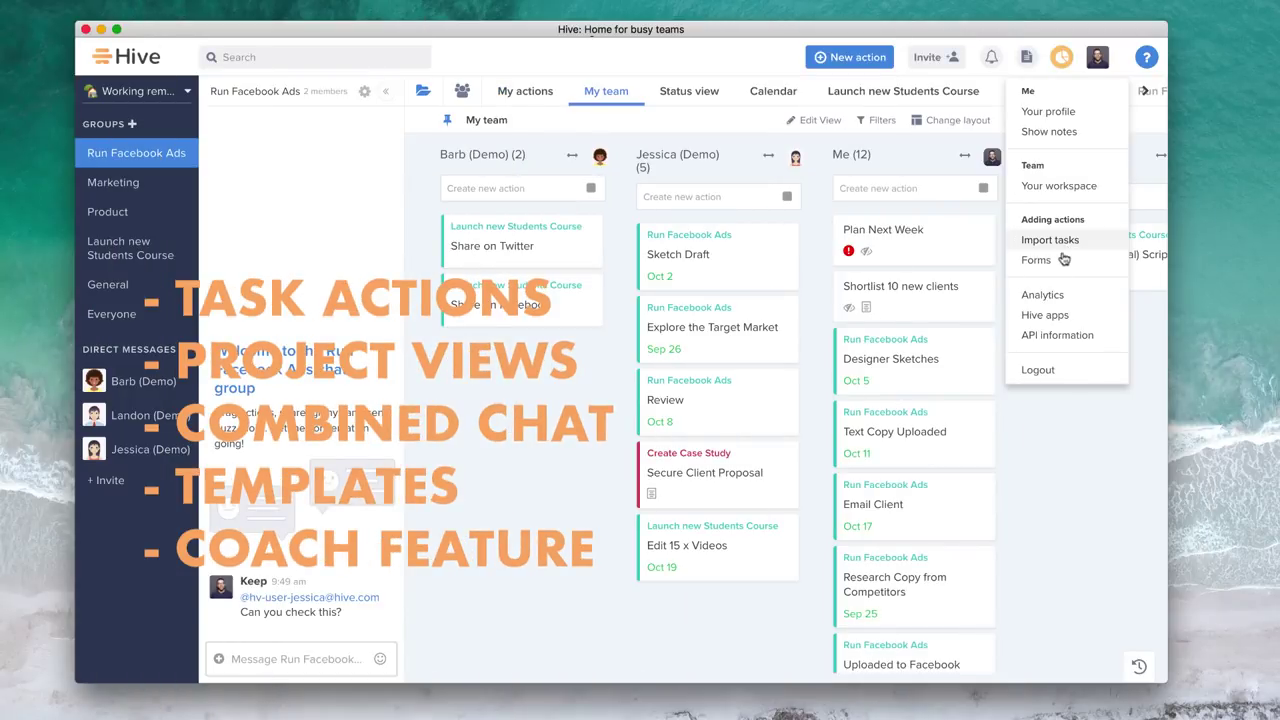
Dismiss the account options dropdown, leaving the My team board with each member's actions visible
left_click(1047, 451)
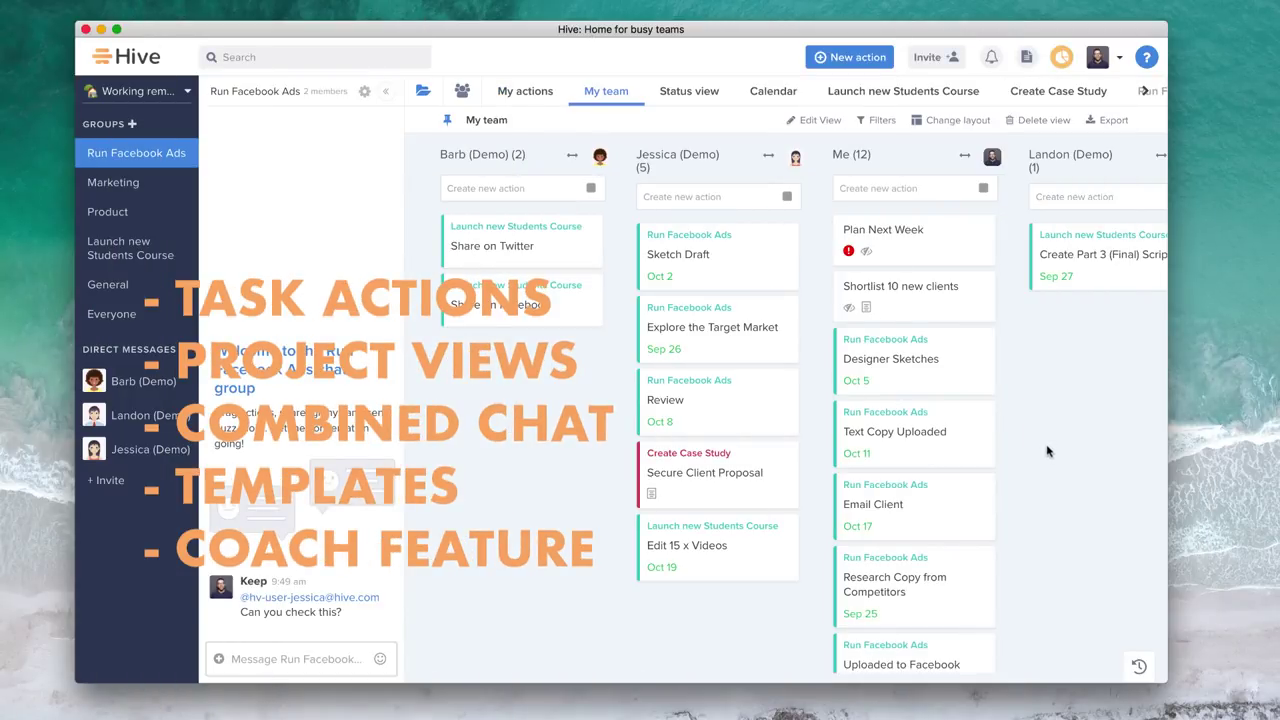